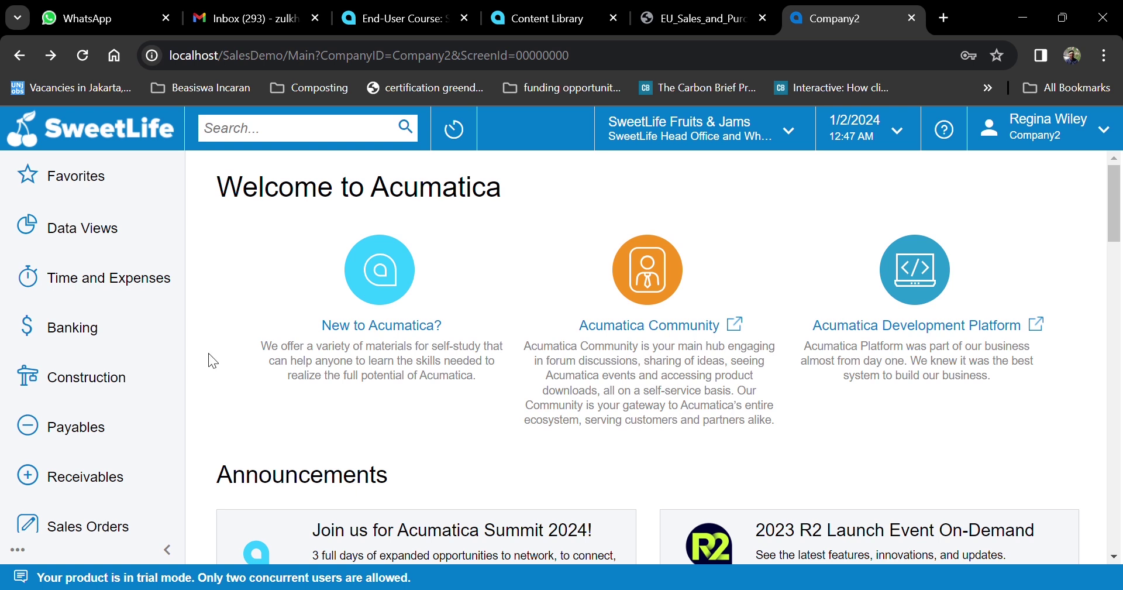
- Open the Enable/Disable Features form from System Management
{"action": "scroll", "coordinate": [75, 456], "scroll_direction": "down", "scroll_amount": 4}
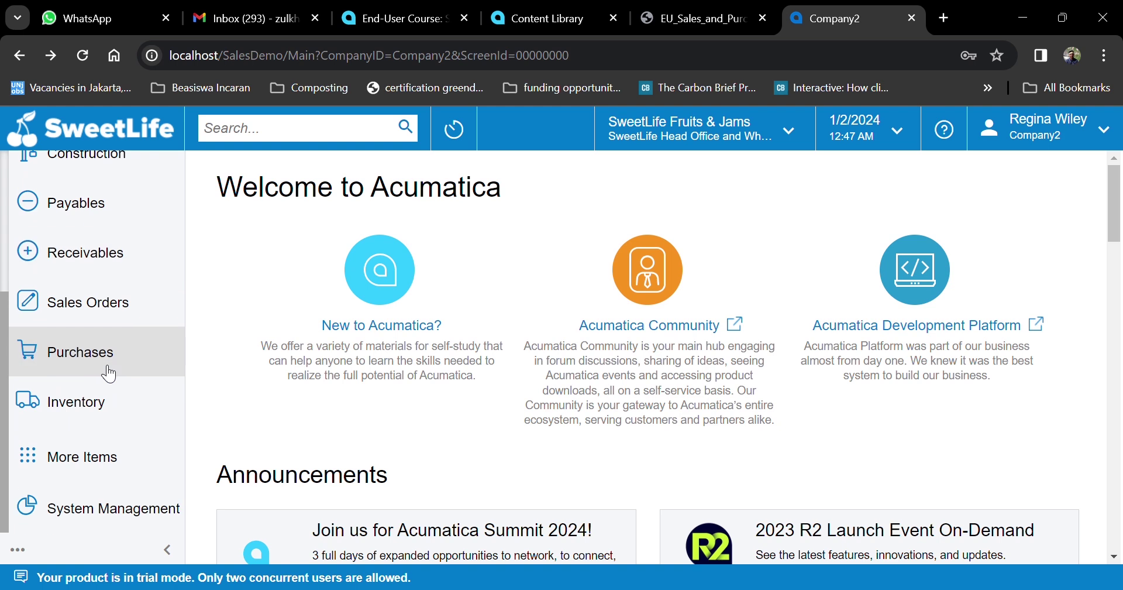
{"action": "left_click", "coordinate": [87, 515]}
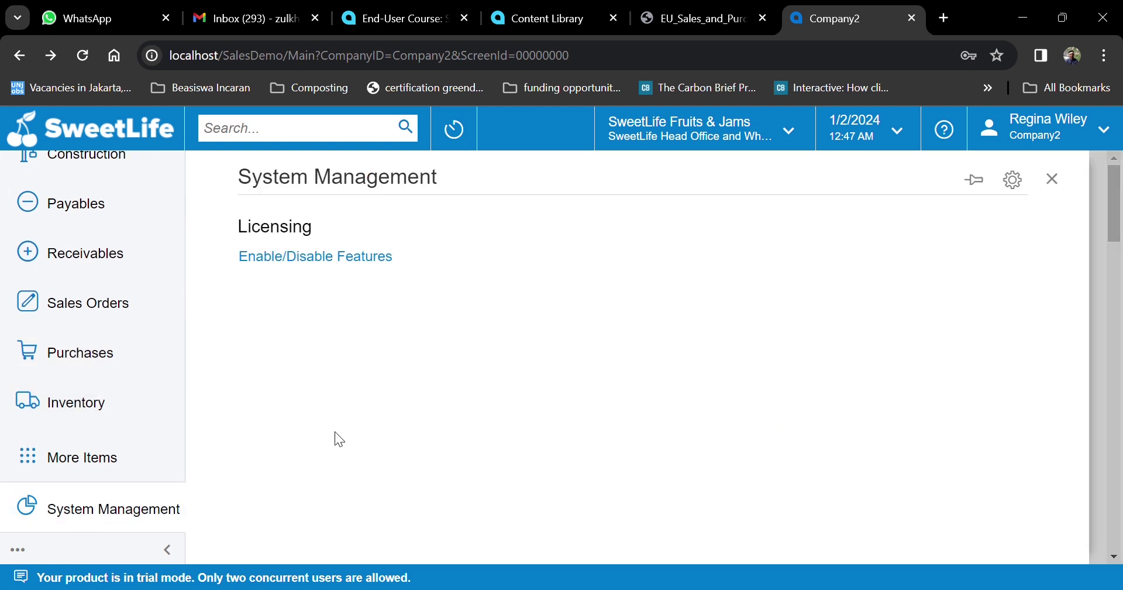
{"action": "left_click", "coordinate": [343, 259]}
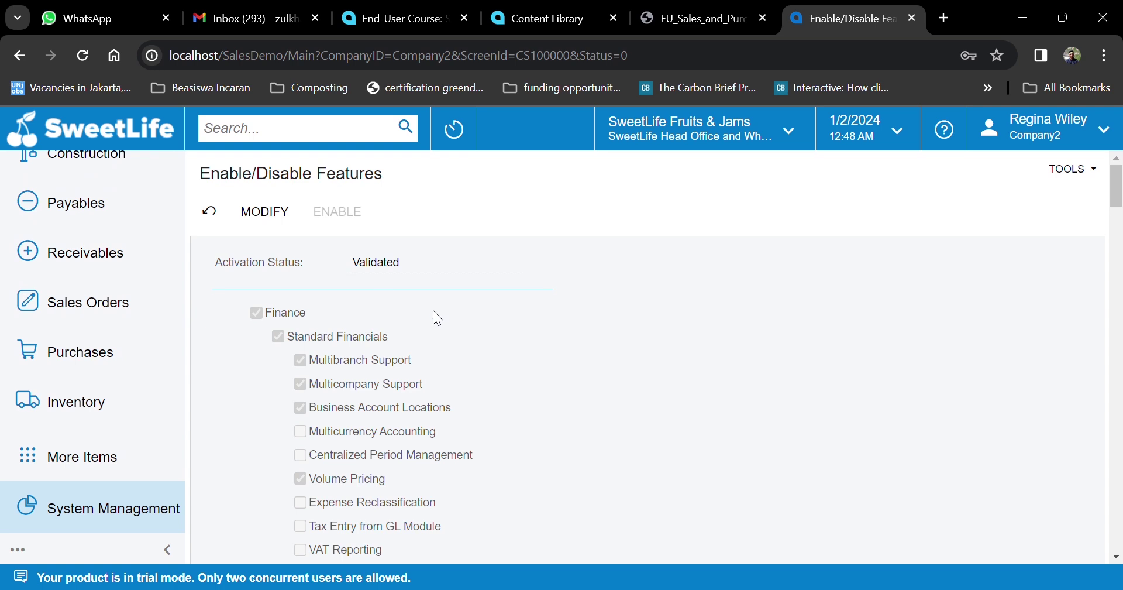
- Search the feature list for "inventory" and compare the inventory features with the configuration overview in the EU_Sales_and_Purchases_2023R2 PDF
{"action": "key", "text": "ctrl+f"}
{"action": "type", "text": "invo"}
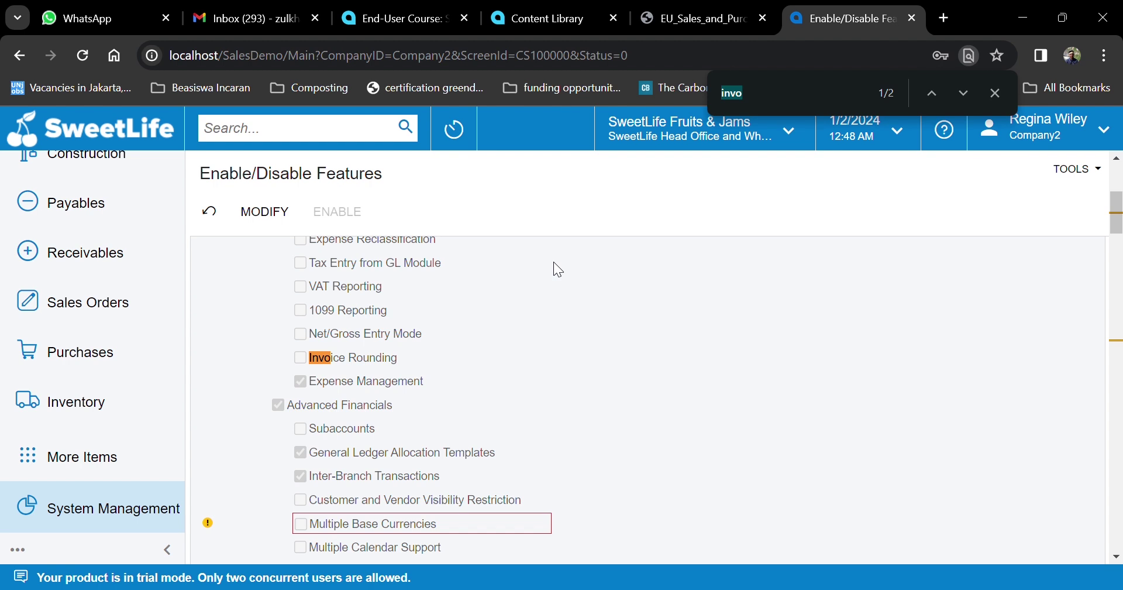
{"action": "key", "text": "BackSpace"}
{"action": "key", "text": "BackSpace"}
{"action": "key", "text": "BackSpace"}
{"action": "key", "text": "BackSpace"}
{"action": "type", "text": "inventory"}
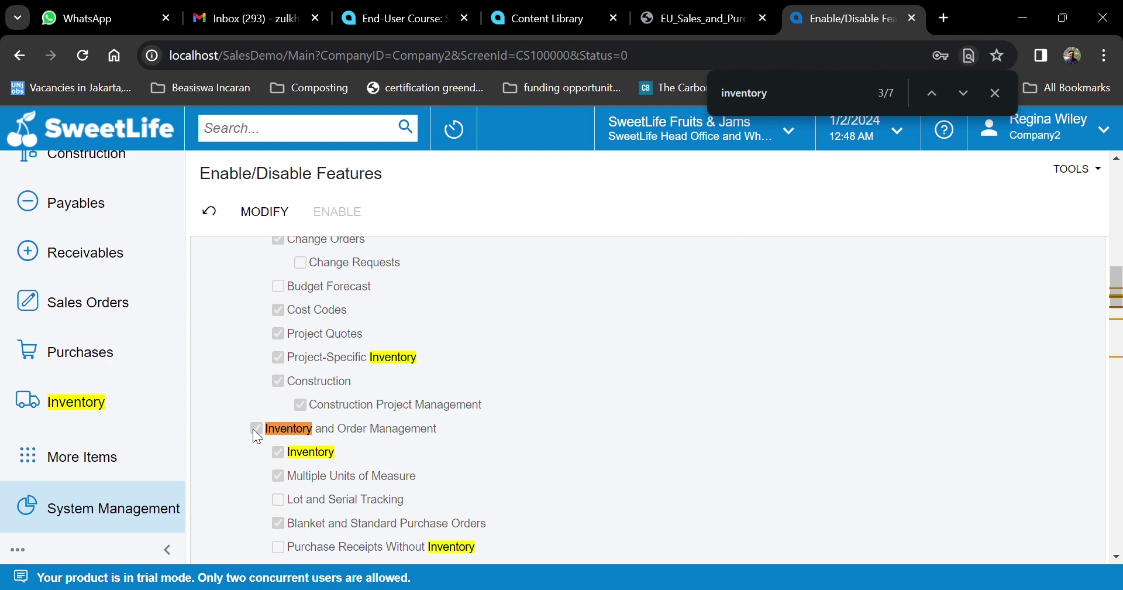
{"action": "left_click", "coordinate": [696, 18]}
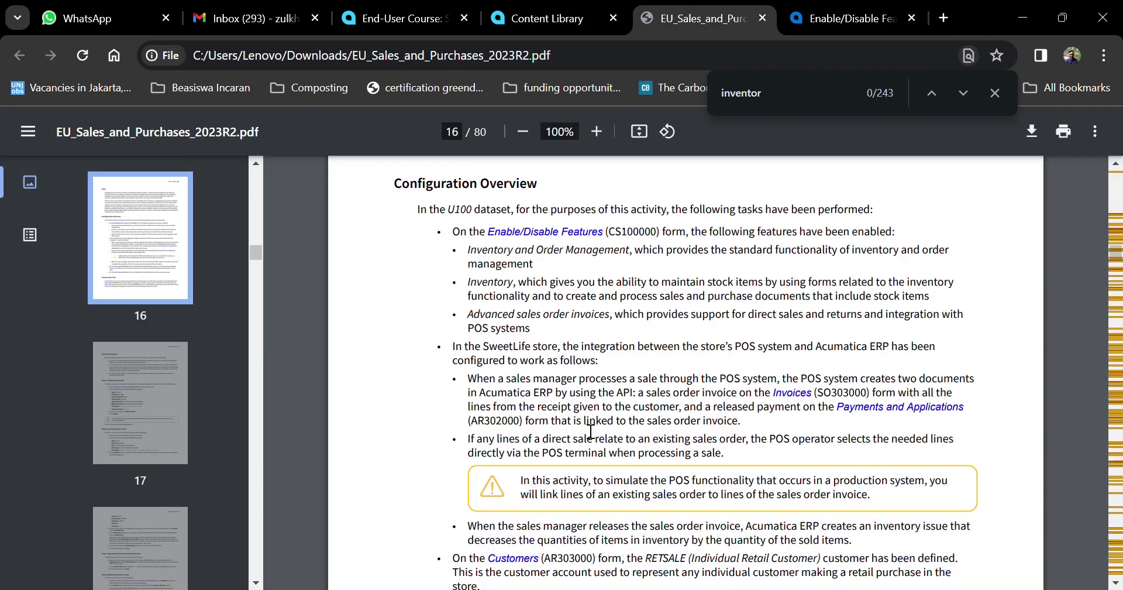
{"action": "left_click", "coordinate": [822, 8]}
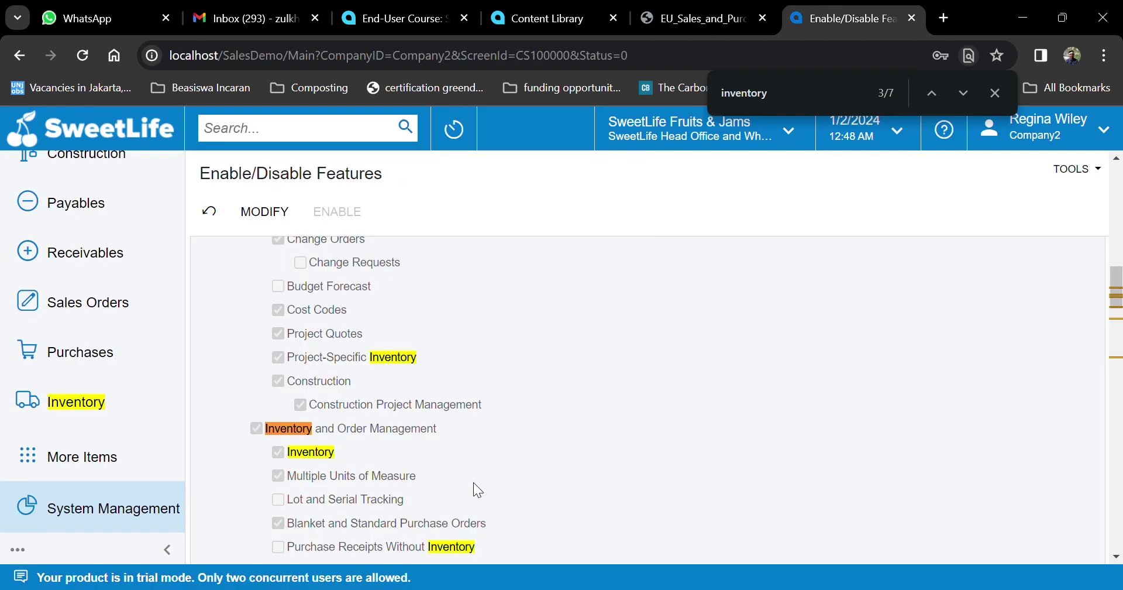
- Search the feature list for "invoice" and go to the Advanced SO Invoices feature required by the PDF guide
{"action": "scroll", "coordinate": [539, 437], "scroll_direction": "down", "scroll_amount": 1}
{"action": "left_click", "coordinate": [797, 103]}
{"action": "key", "text": "BackSpace"}
{"action": "key", "text": "BackSpace"}
{"action": "key", "text": "BackSpace"}
{"action": "key", "text": "BackSpace"}
{"action": "key", "text": "BackSpace"}
{"action": "key", "text": "BackSpace"}
{"action": "key", "text": "BackSpace"}
{"action": "key", "text": "BackSpace"}
{"action": "key", "text": "BackSpace"}
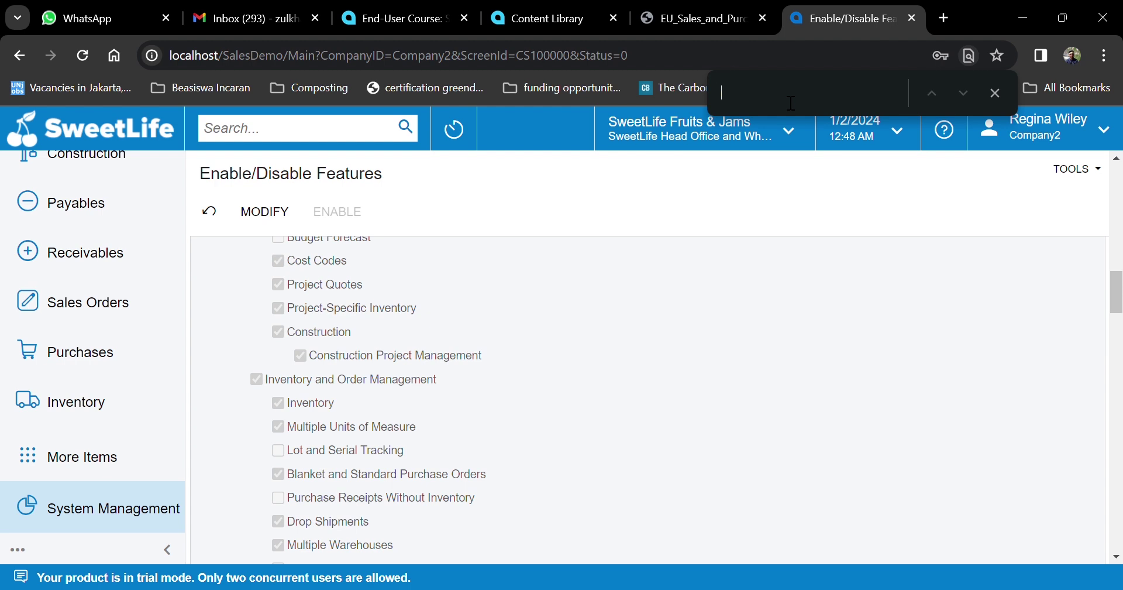
{"action": "left_click", "coordinate": [720, 8]}
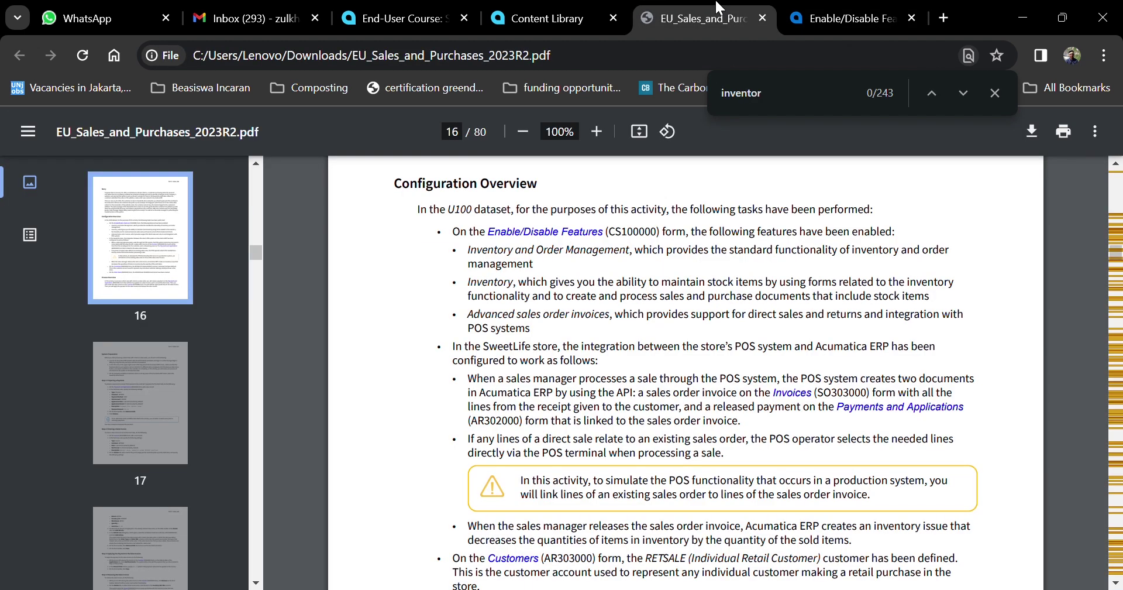
{"action": "left_click", "coordinate": [819, 12]}
{"action": "type", "text": "invoice"}
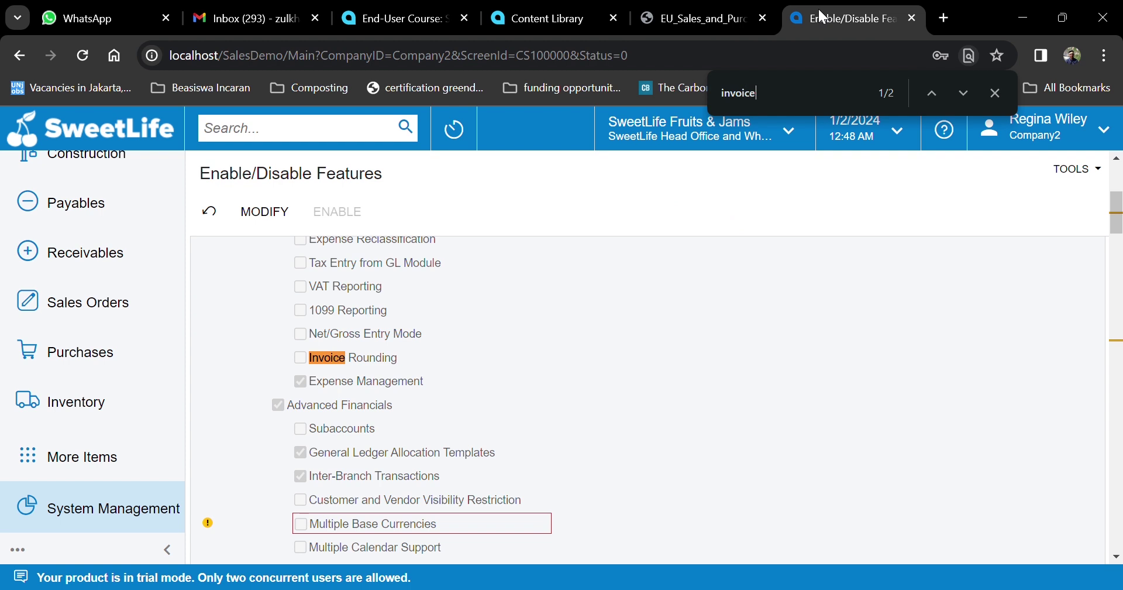
{"action": "key", "text": "Return"}
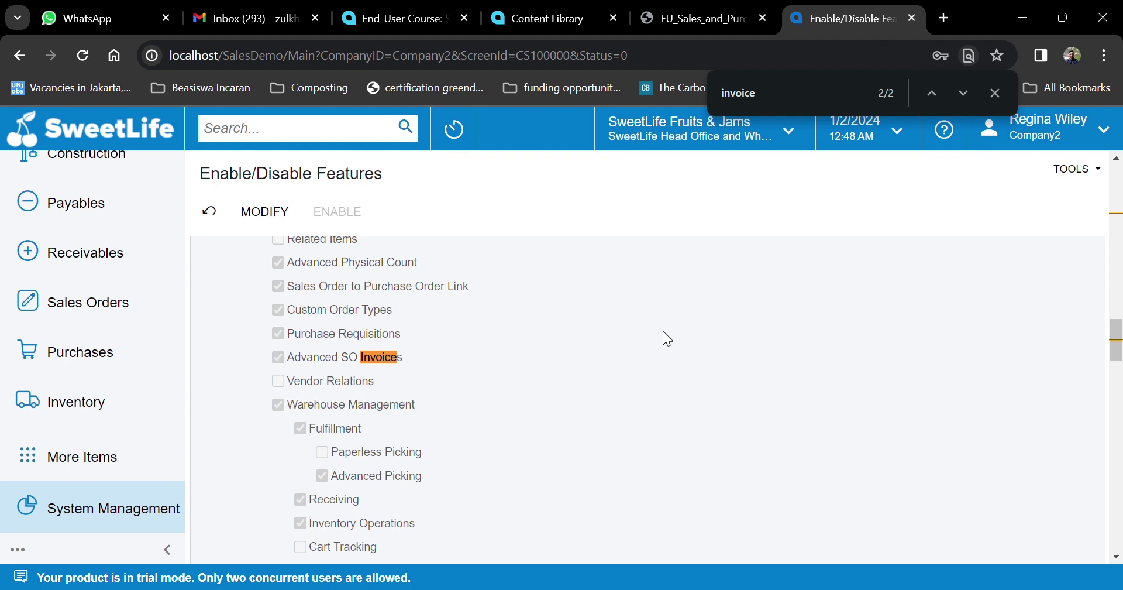
- Return to the SweetLife home page
{"action": "scroll", "coordinate": [120, 296], "scroll_direction": "up", "scroll_amount": 4}
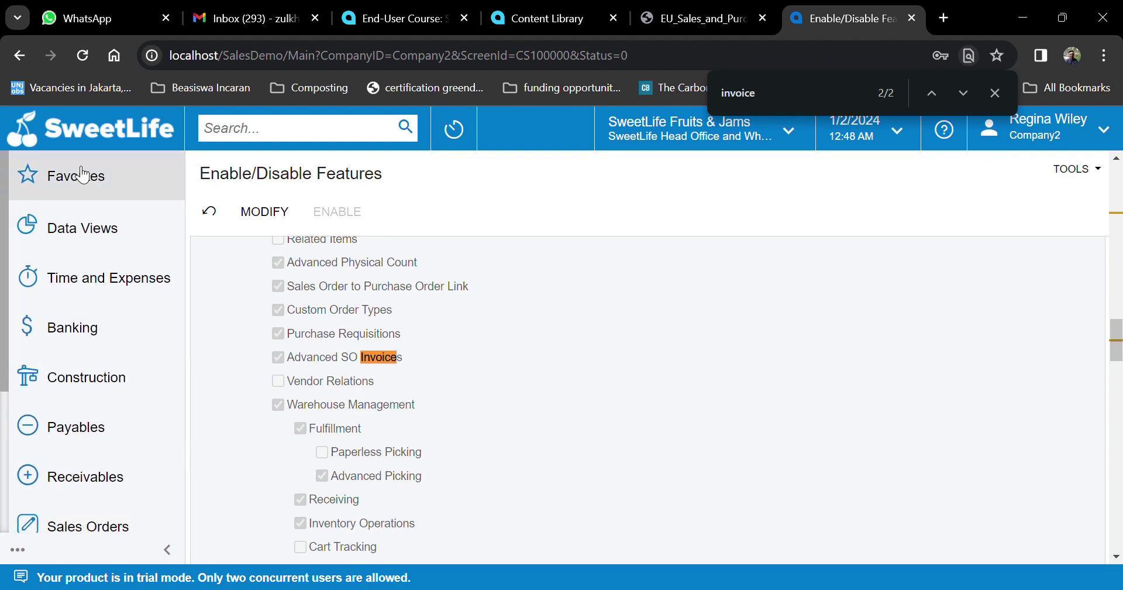
{"action": "left_click", "coordinate": [106, 135]}
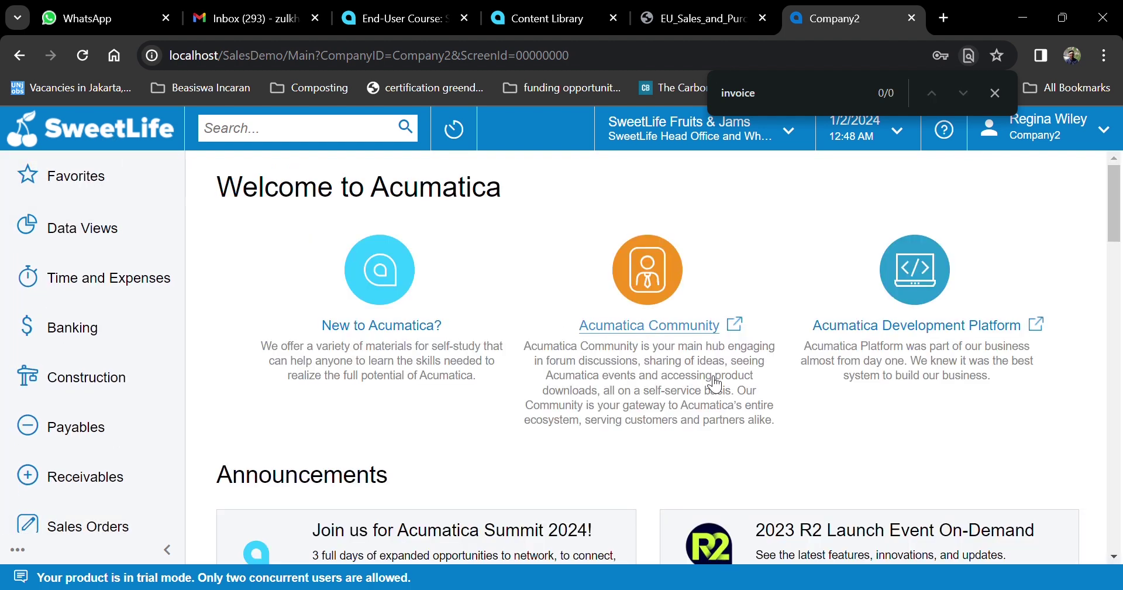
{"action": "scroll", "coordinate": [787, 360], "scroll_direction": "down", "scroll_amount": 1}
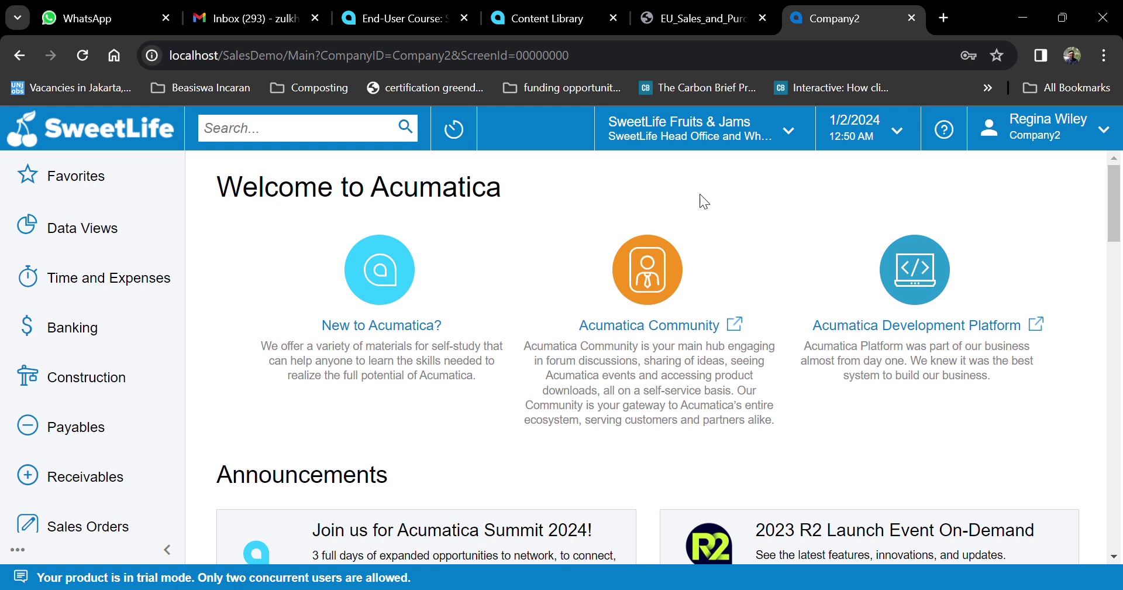
- Find the Payments and Applications form by its ID AR302000 and add a new payment record
{"action": "type", "text": "APC"}
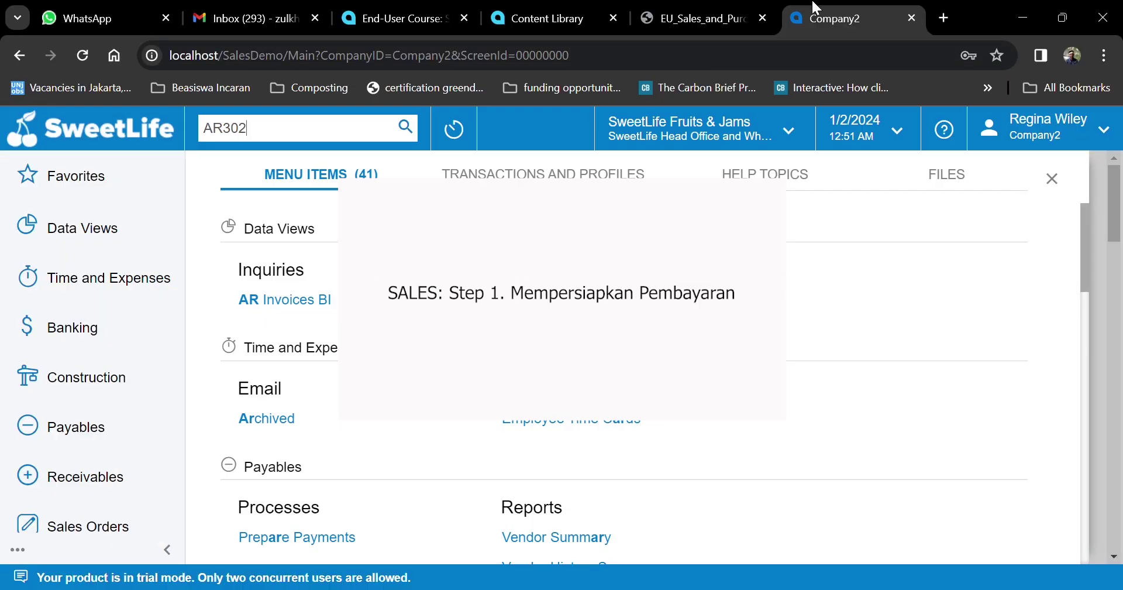
{"action": "type", "text": "000"}
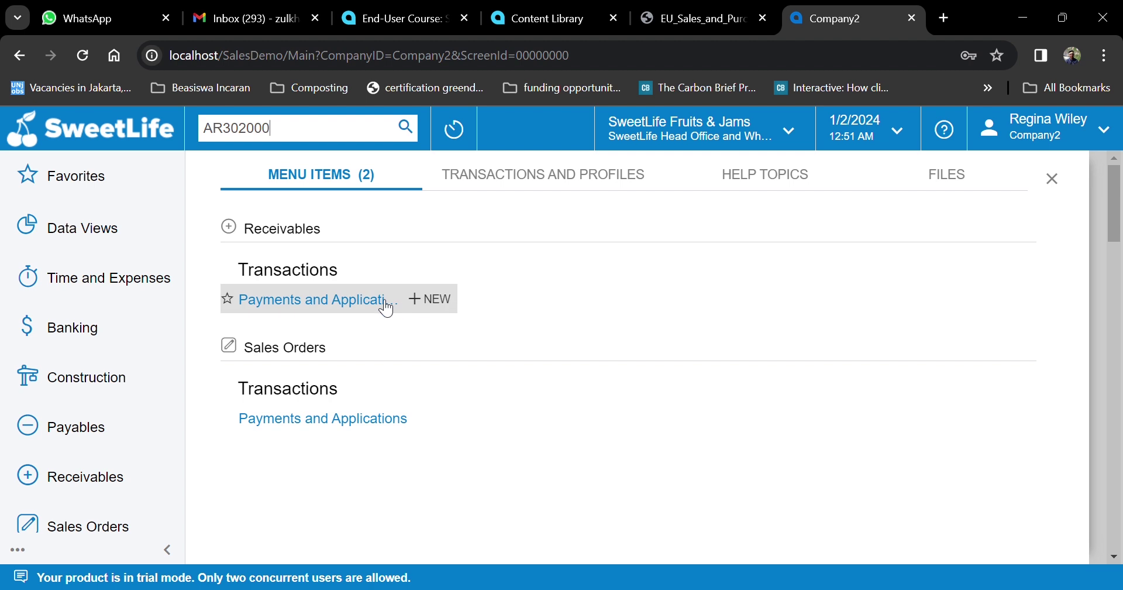
{"action": "left_click", "coordinate": [349, 301]}
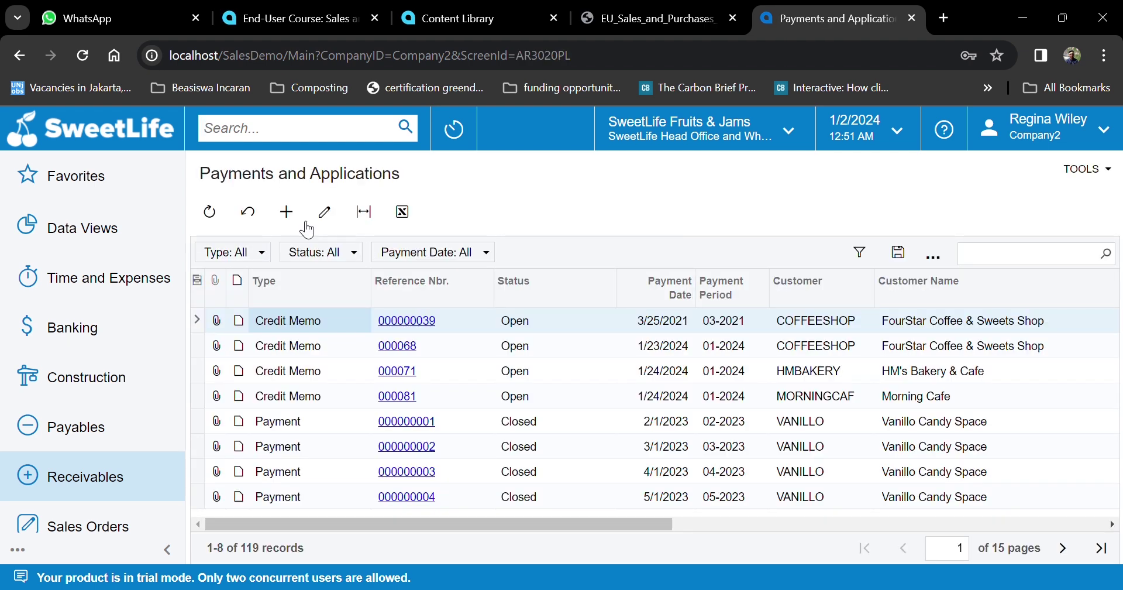
{"action": "left_click", "coordinate": [287, 211]}
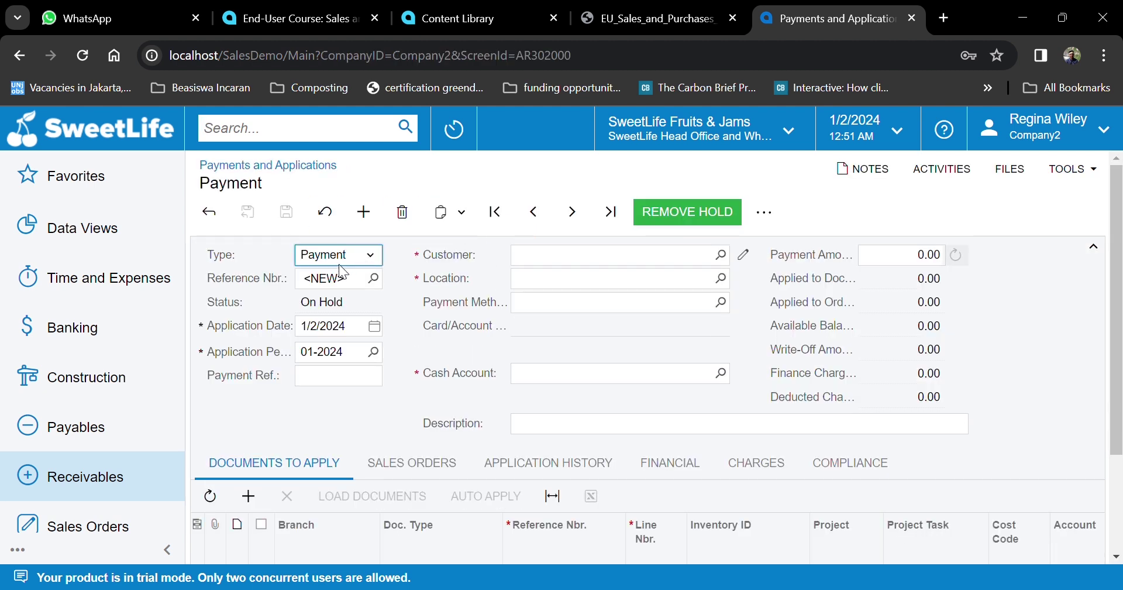
- Check the payment settings in the PDF guide and set the payment's customer to RETSALE (Individual Retail Customer)
{"action": "left_click", "coordinate": [679, 13]}
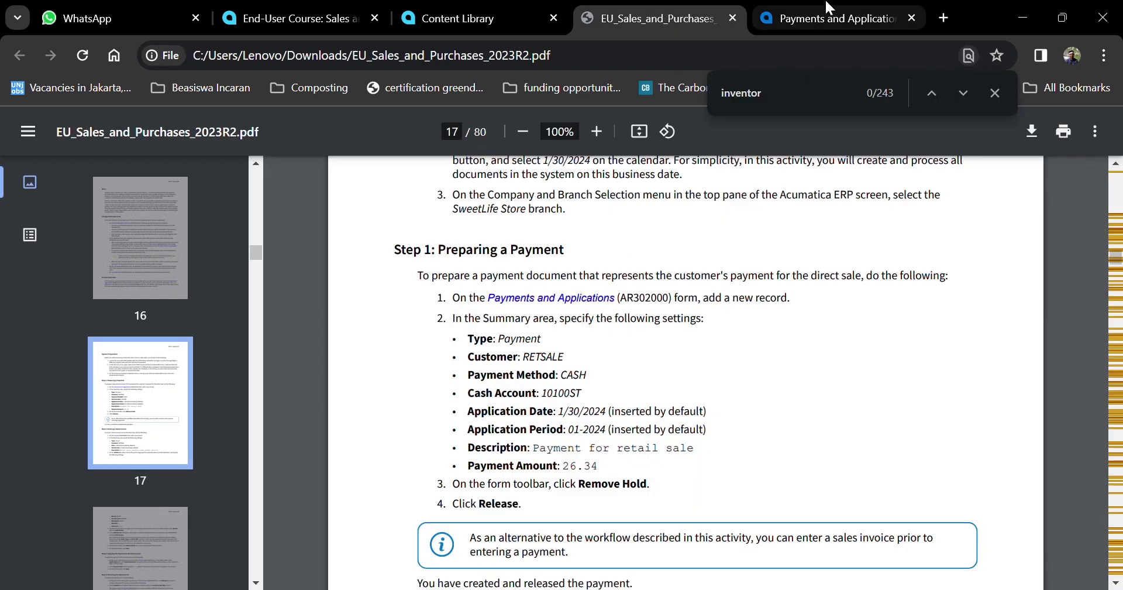
{"action": "left_click", "coordinate": [809, 19]}
{"action": "left_click", "coordinate": [598, 256]}
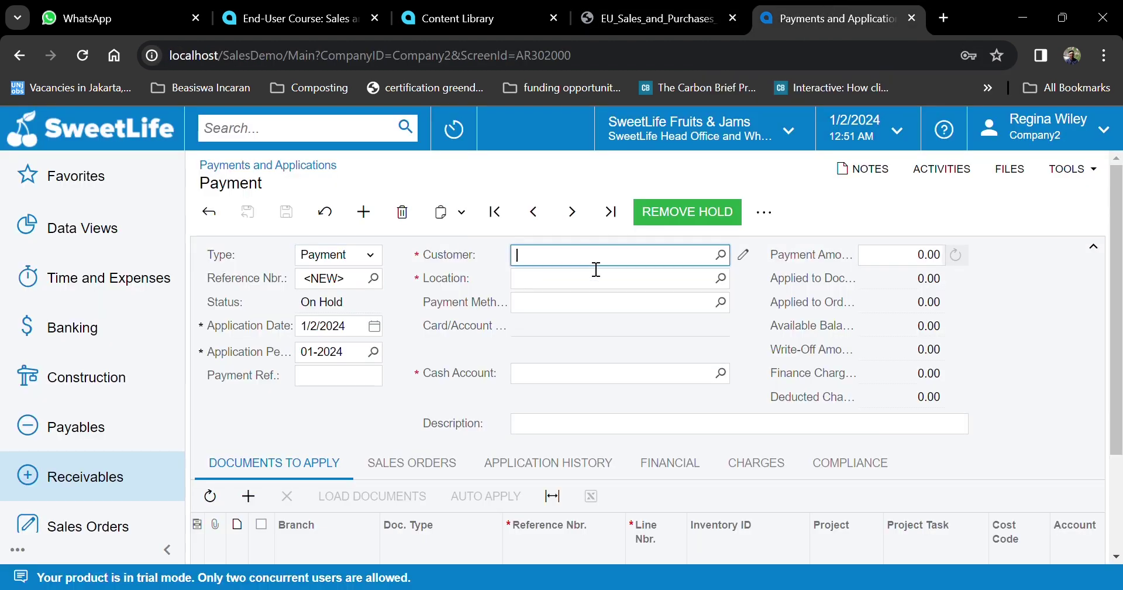
{"action": "type", "text": "RETSALE"}
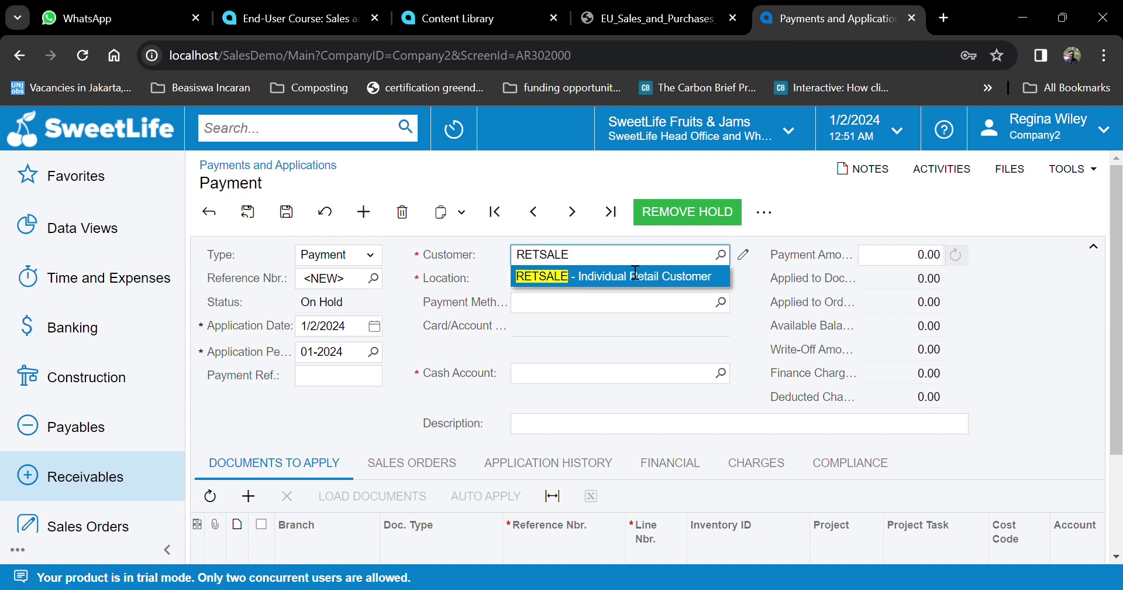
{"action": "left_click", "coordinate": [667, 278]}
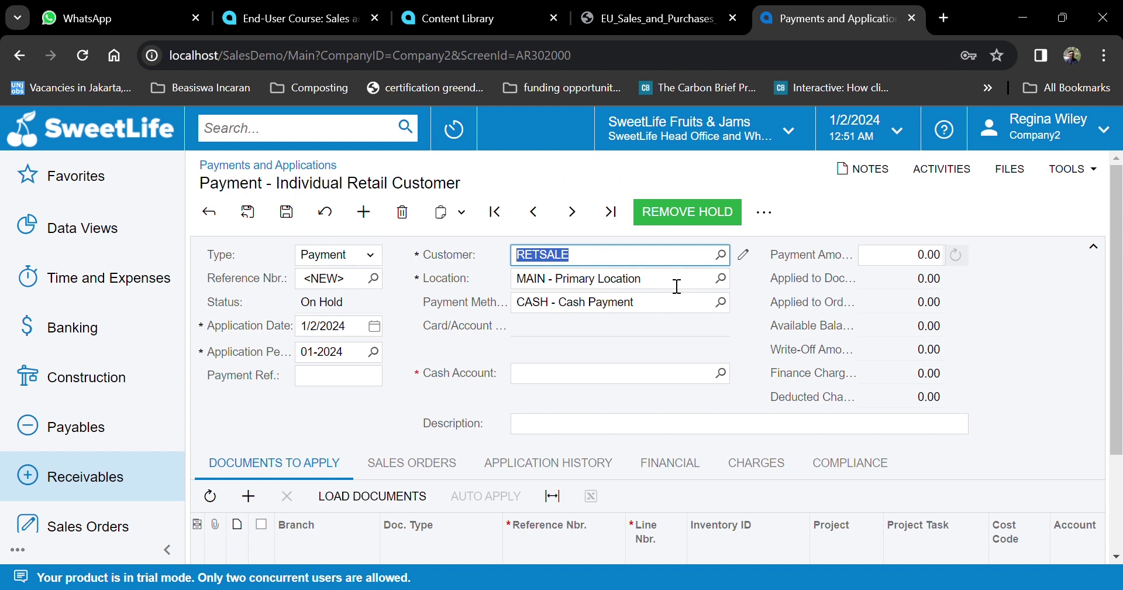
- Look up the cash account in the PDF guide and set the payment's cash account to 10100ST (SweetStore Petty Cash)
{"action": "left_click", "coordinate": [643, 10]}
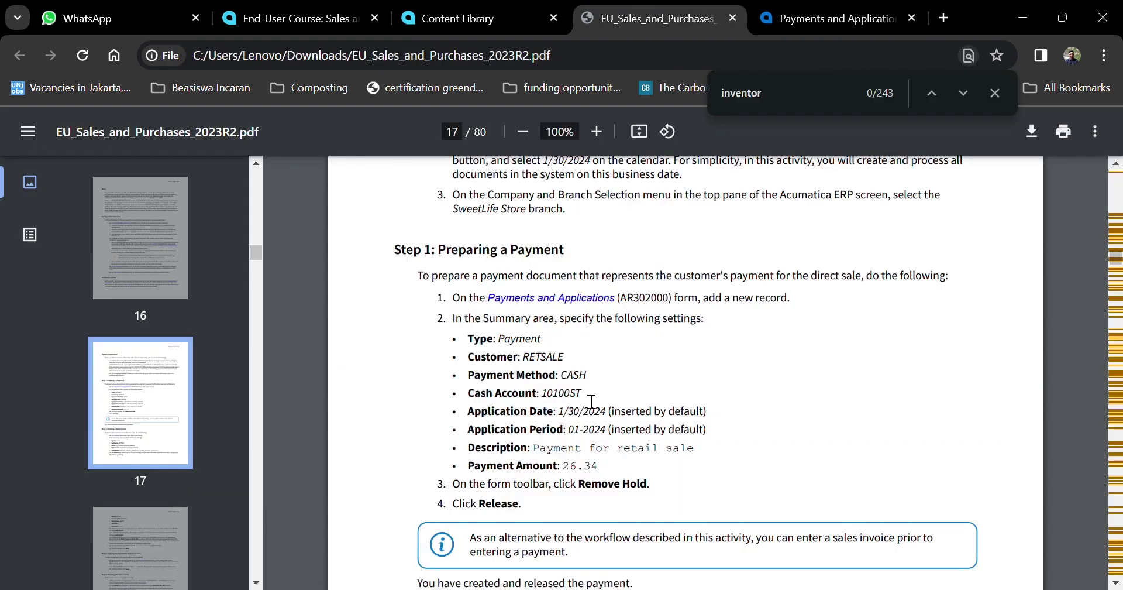
{"action": "left_click", "coordinate": [826, 10]}
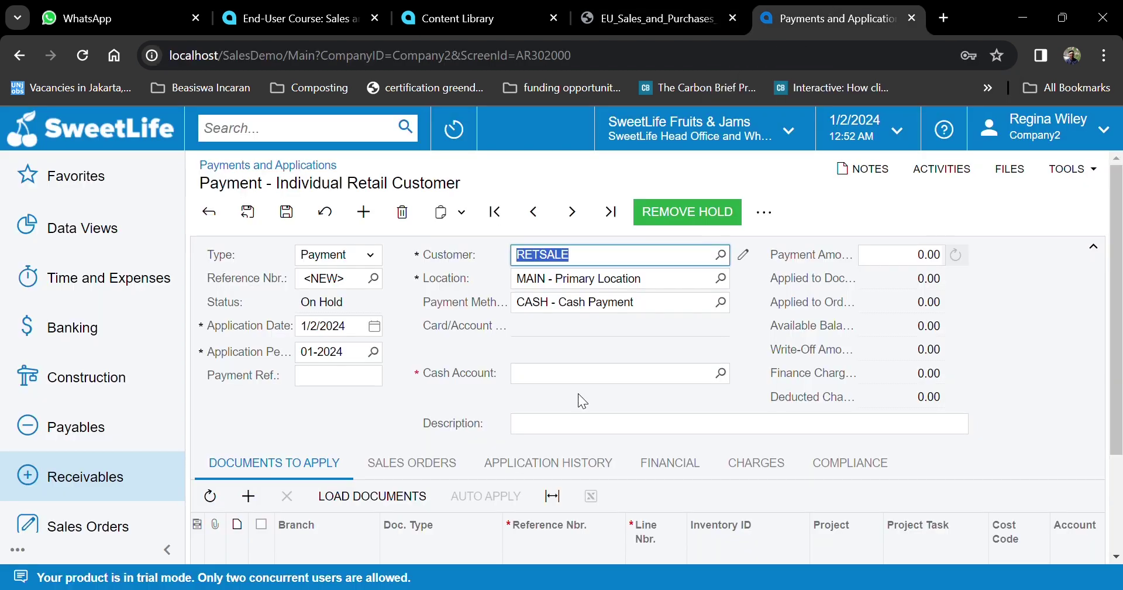
{"action": "left_click", "coordinate": [676, 376]}
{"action": "left_click", "coordinate": [649, 19]}
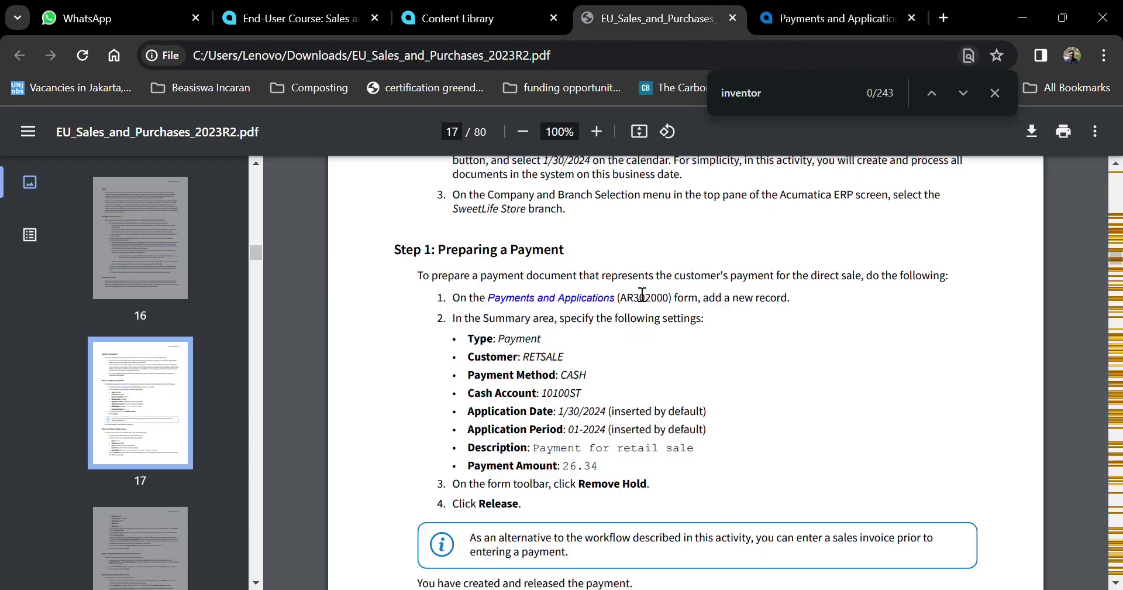
{"action": "left_click", "coordinate": [815, 9]}
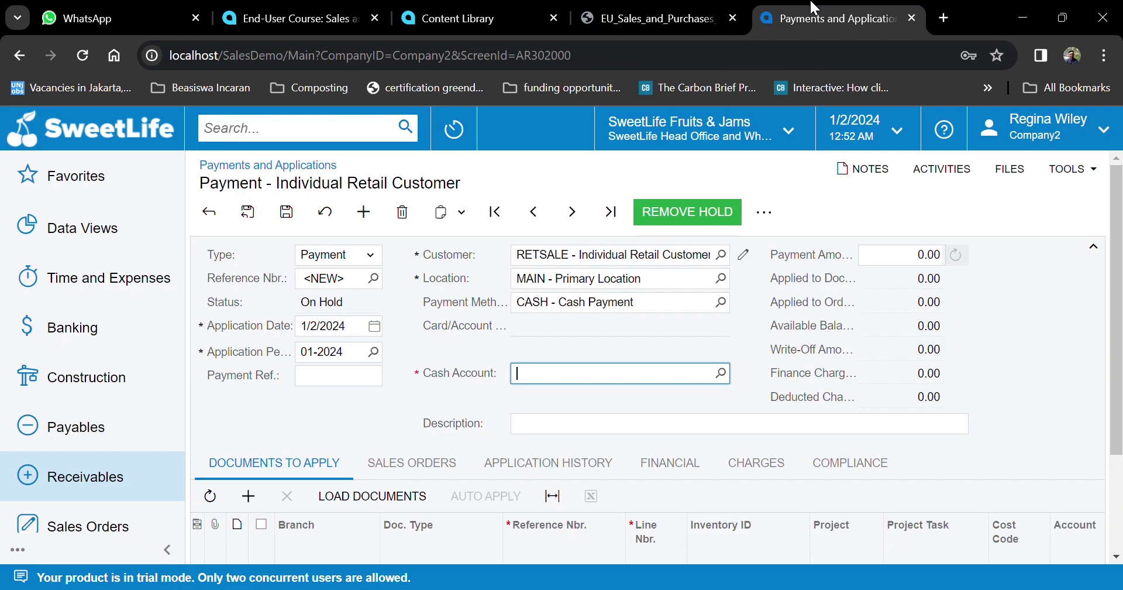
{"action": "type", "text": "10100ST"}
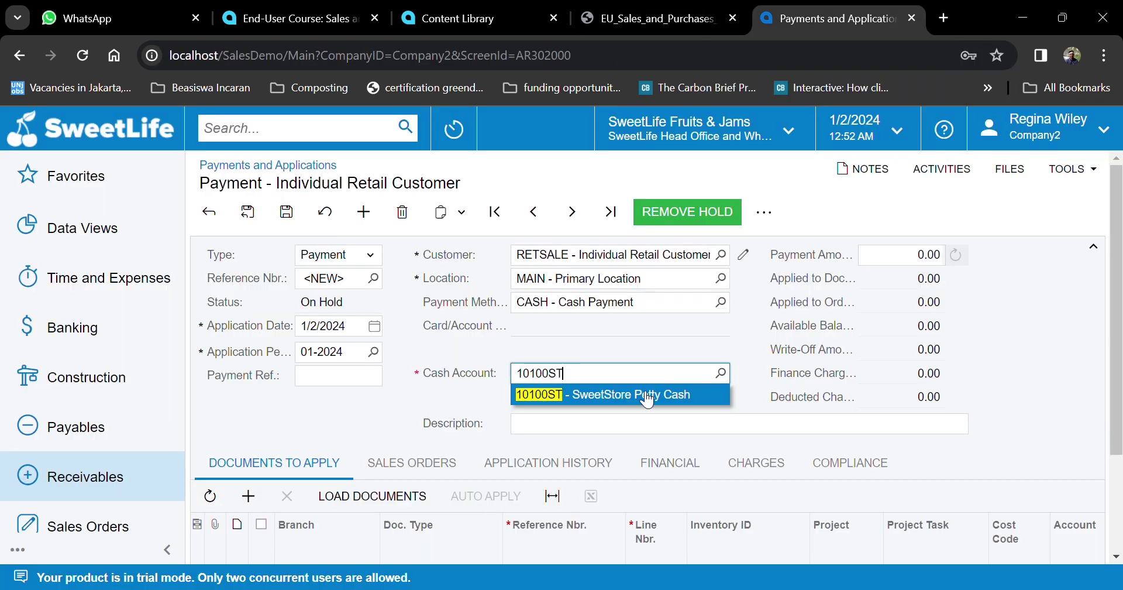
{"action": "left_click", "coordinate": [650, 395]}
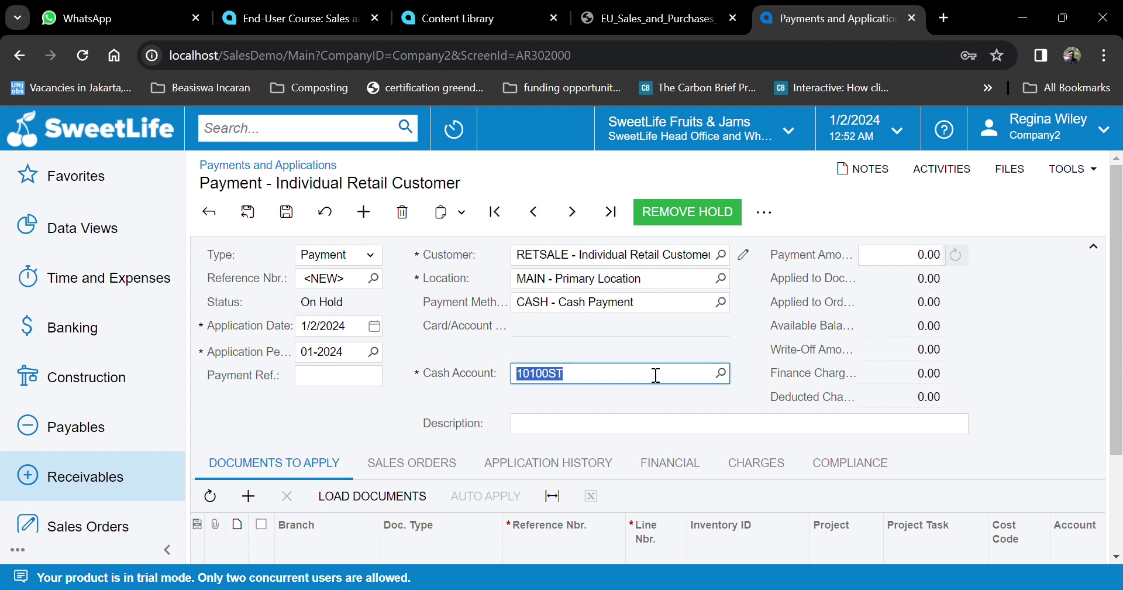
- Check the remaining settings in the PDF guide and enter "Payment for Retail Sales" as the payment's description
{"action": "left_click", "coordinate": [725, 10]}
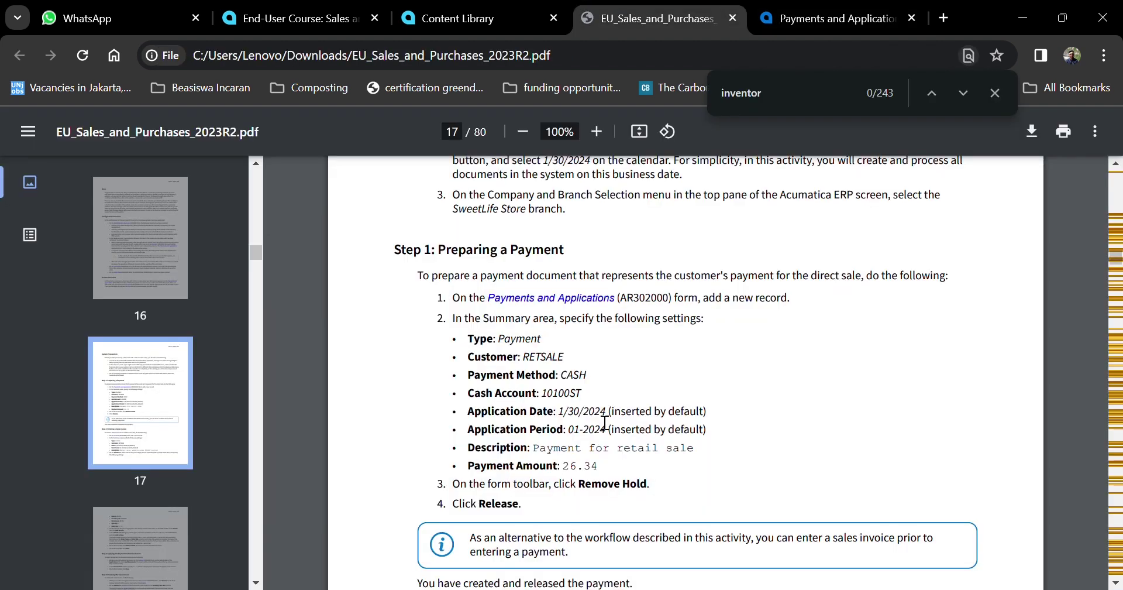
{"action": "left_click", "coordinate": [810, 10]}
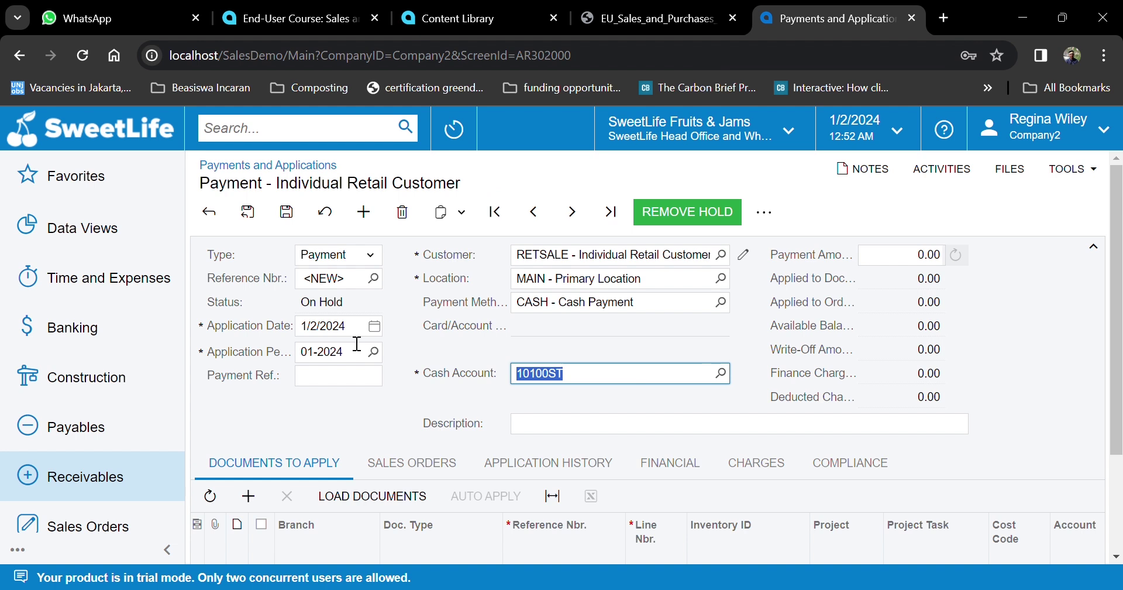
{"action": "left_click", "coordinate": [647, 11]}
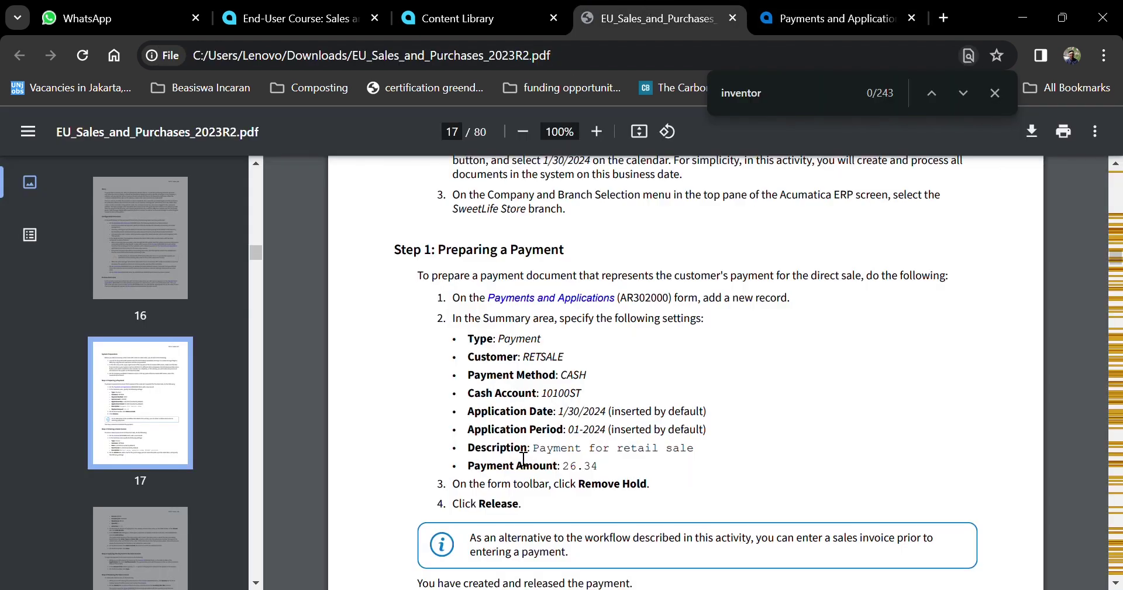
{"action": "left_click", "coordinate": [801, 8]}
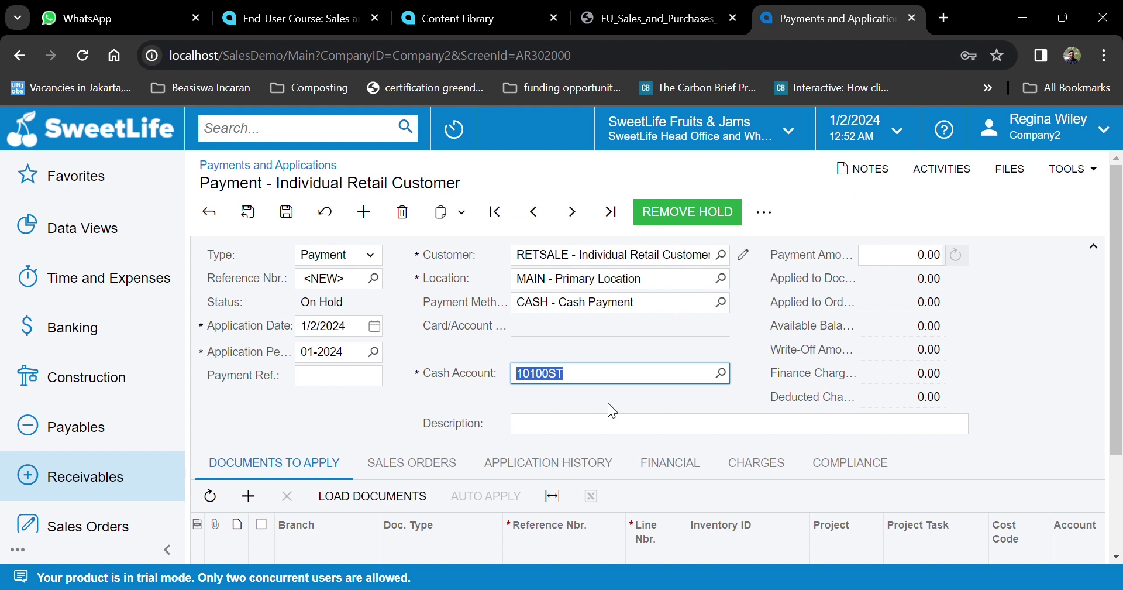
{"action": "left_click", "coordinate": [581, 432]}
{"action": "type", "text": "Paym"}
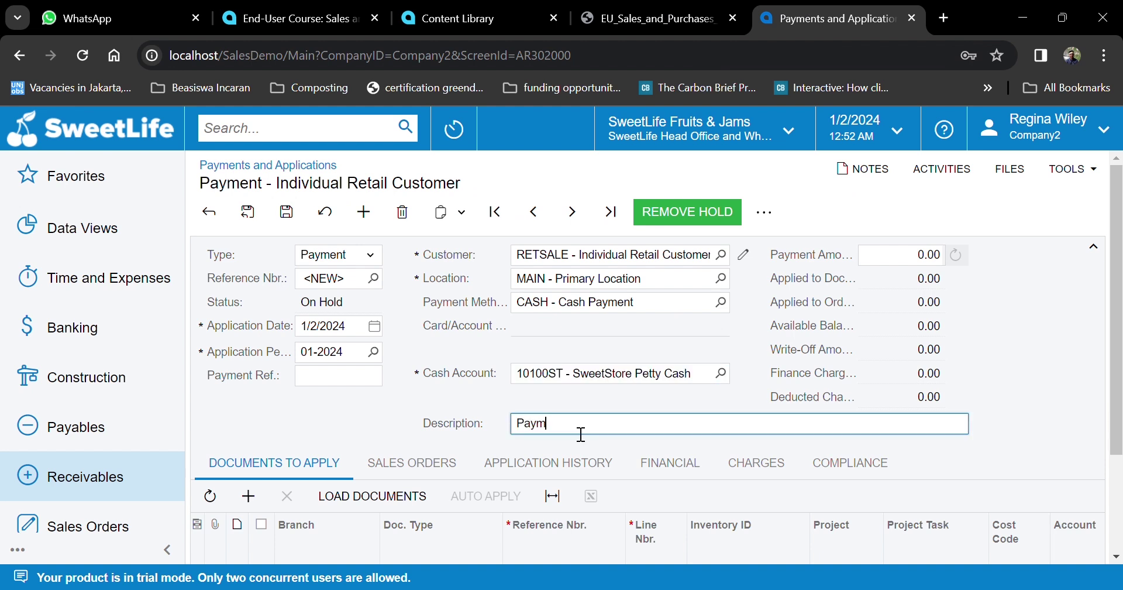
{"action": "type", "text": "ent for Retail Sales"}
- Check the description in the PDF guide and correct the payment's description to "Payment for retail sale"
{"action": "left_click", "coordinate": [696, 7]}
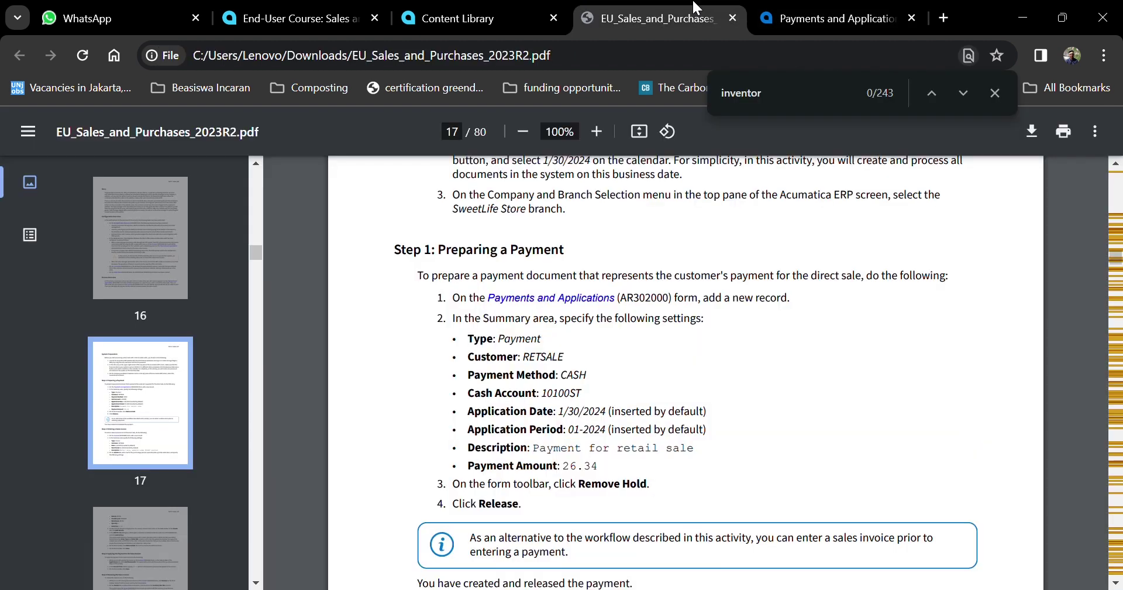
{"action": "left_click", "coordinate": [782, 8]}
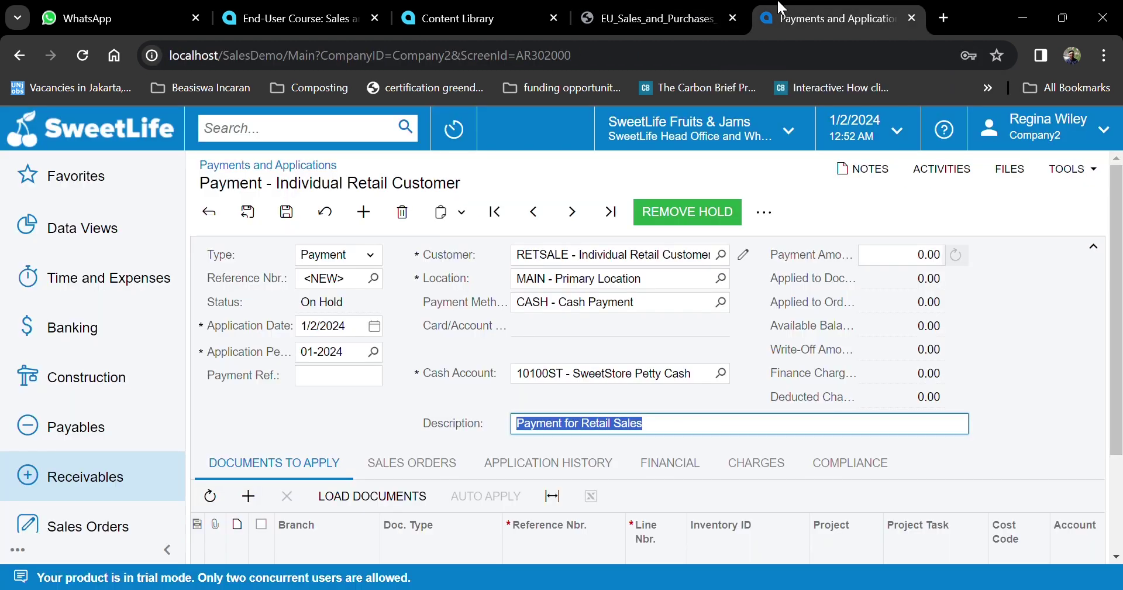
{"action": "key", "text": "End"}
{"action": "key", "text": "BackSpace"}
{"action": "key", "text": "Left"}
{"action": "key", "text": "Left"}
{"action": "key", "text": "Left"}
{"action": "key", "text": "BackSpace"}
{"action": "type", "text": "s"}
{"action": "key", "text": "Left"}
{"action": "key", "text": "Left"}
{"action": "key", "text": "Left"}
{"action": "key", "text": "Left"}
{"action": "key", "text": "Left"}
{"action": "key", "text": "Left"}
{"action": "key", "text": "Left"}
{"action": "key", "text": "BackSpace"}
{"action": "type", "text": "r"}
{"action": "left_click", "coordinate": [649, 18]}
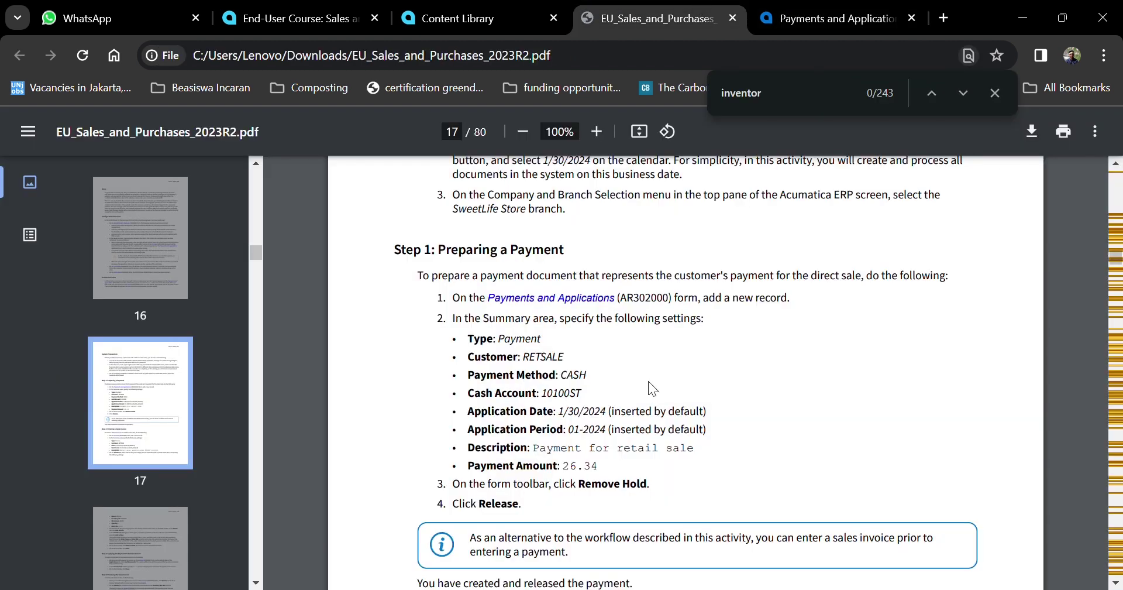
{"action": "left_click", "coordinate": [772, 2]}
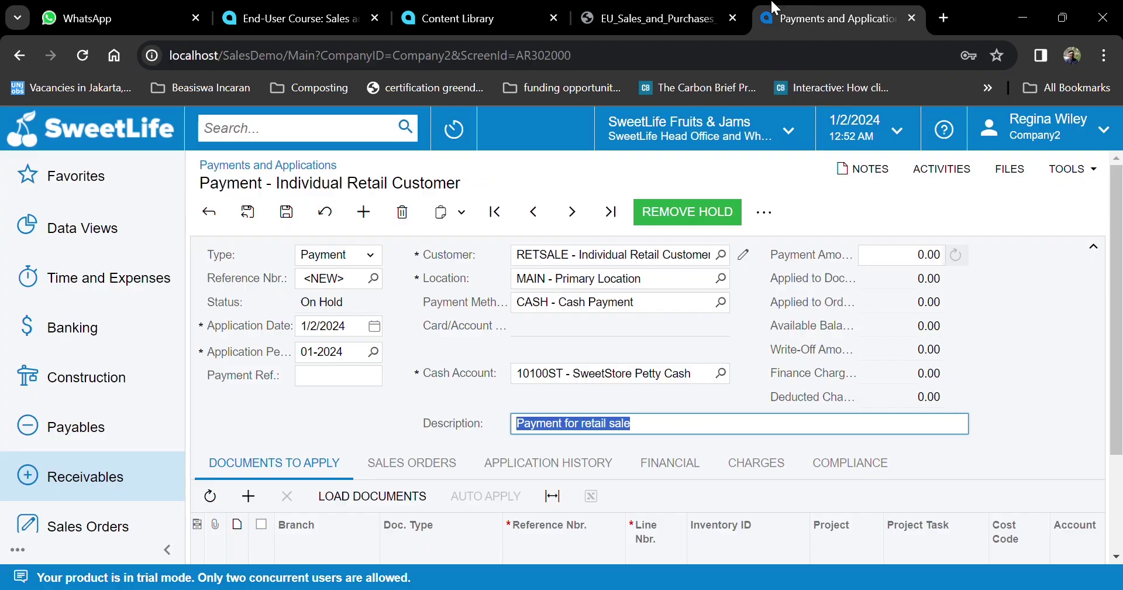
{"action": "left_click", "coordinate": [1035, 350]}
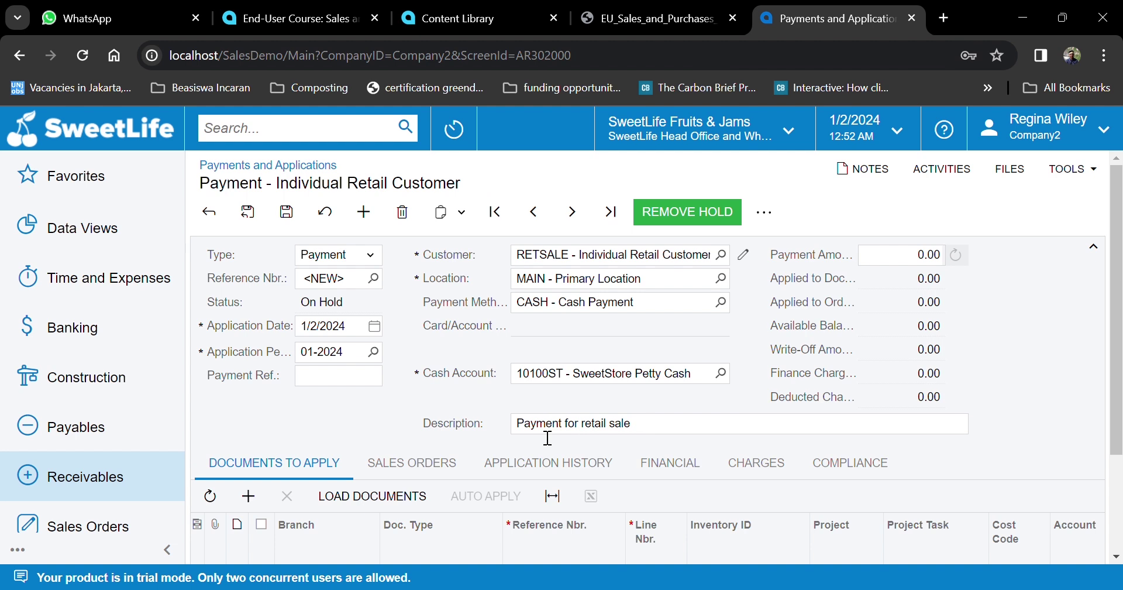
- Look up the payment amount in the PDF guide and set the payment's amount to 26.34
{"action": "left_click", "coordinate": [886, 262]}
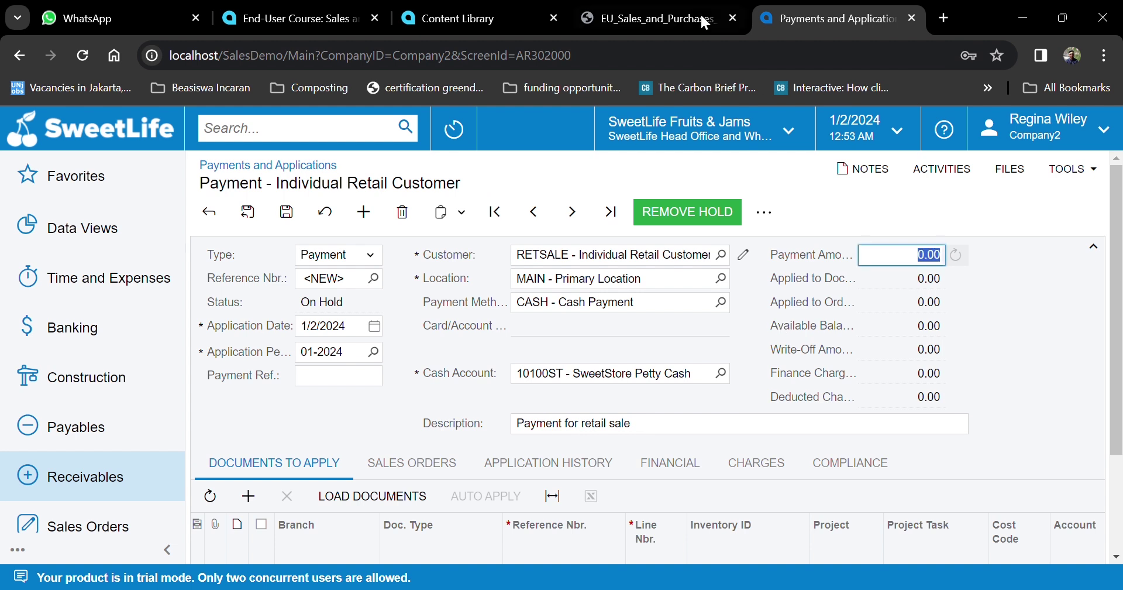
{"action": "left_click", "coordinate": [688, 2]}
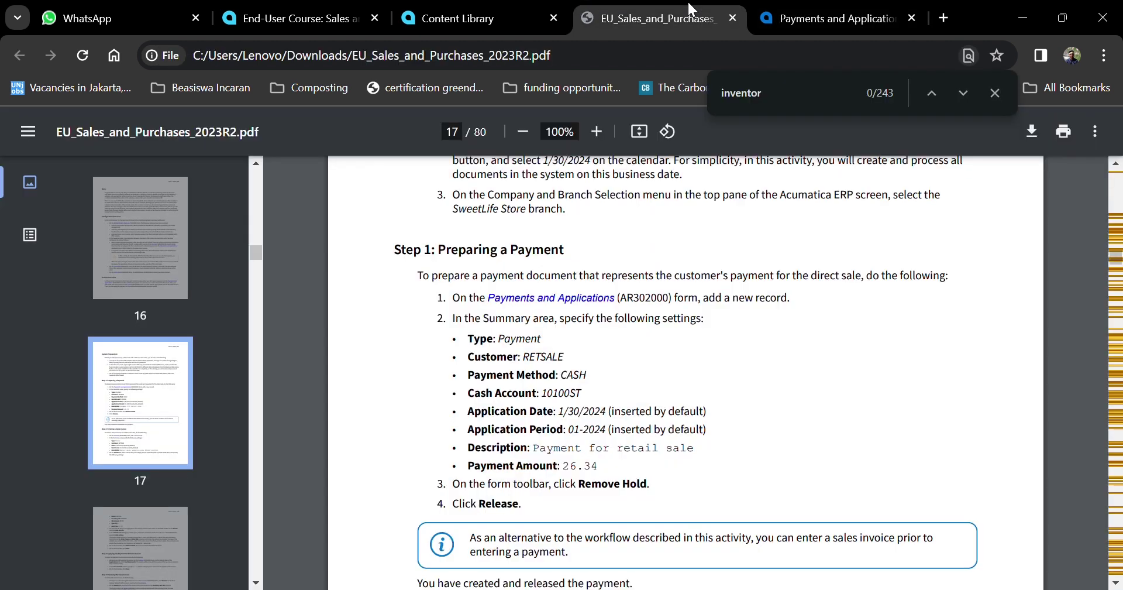
{"action": "left_click", "coordinate": [835, 7]}
{"action": "type", "text": "26.34"}
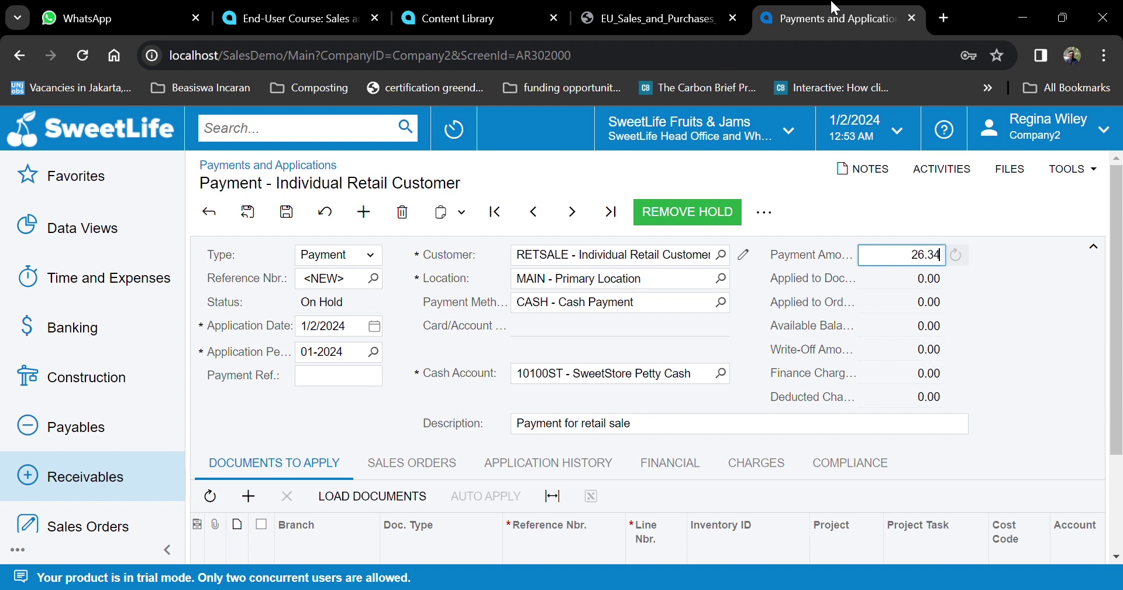
{"action": "key", "text": "Tab"}
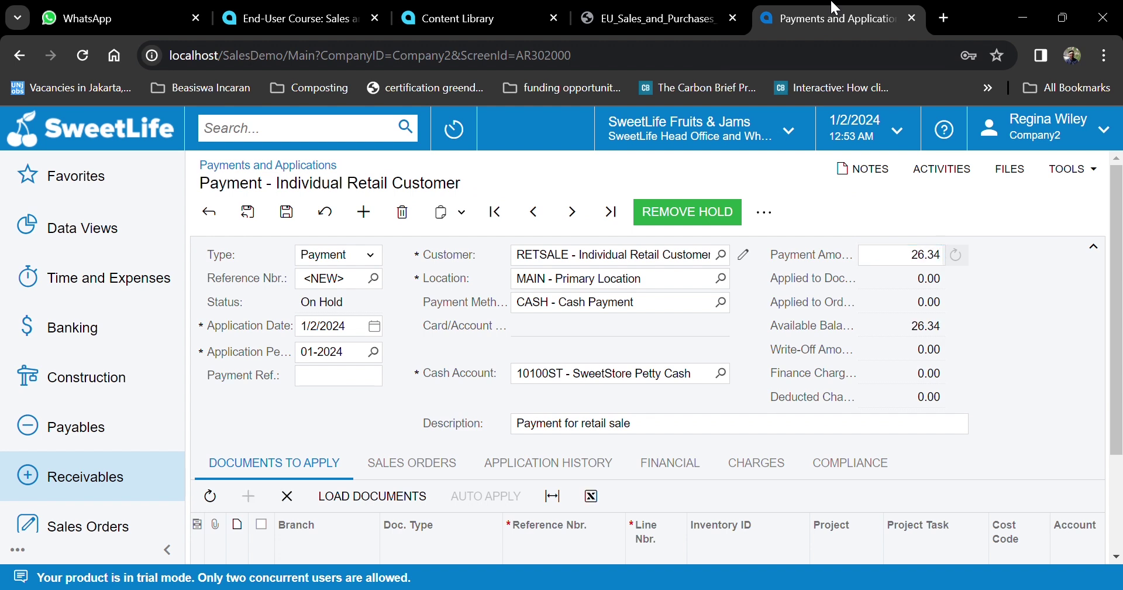
- Follow the final instructions of Step 1 in the PDF guide to remove the payment's hold and release it
{"action": "left_click", "coordinate": [721, 7]}
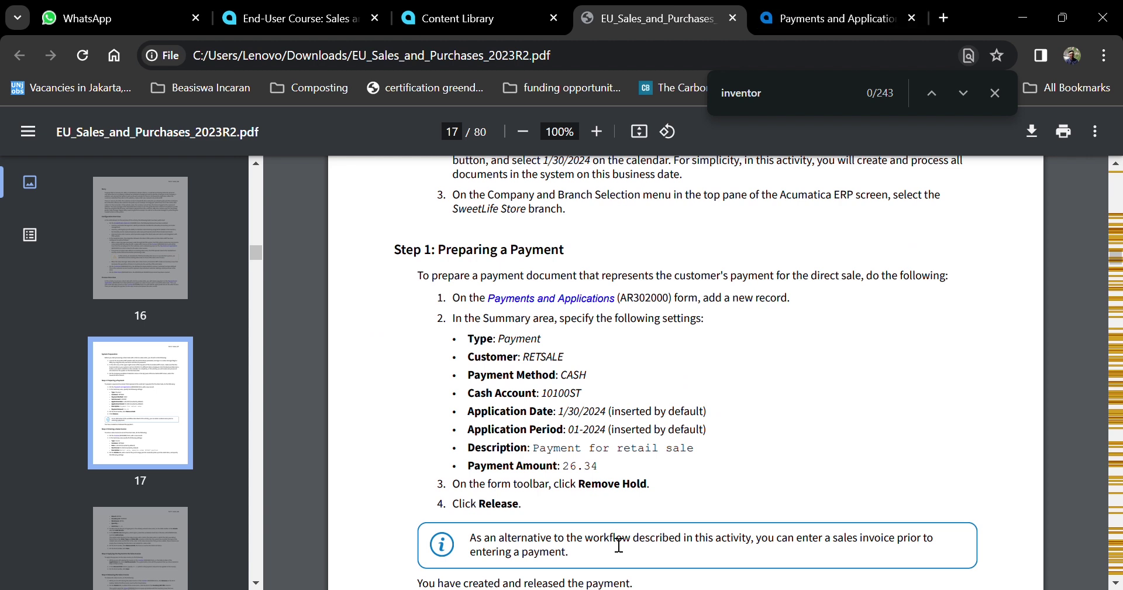
{"action": "left_click", "coordinate": [831, 18]}
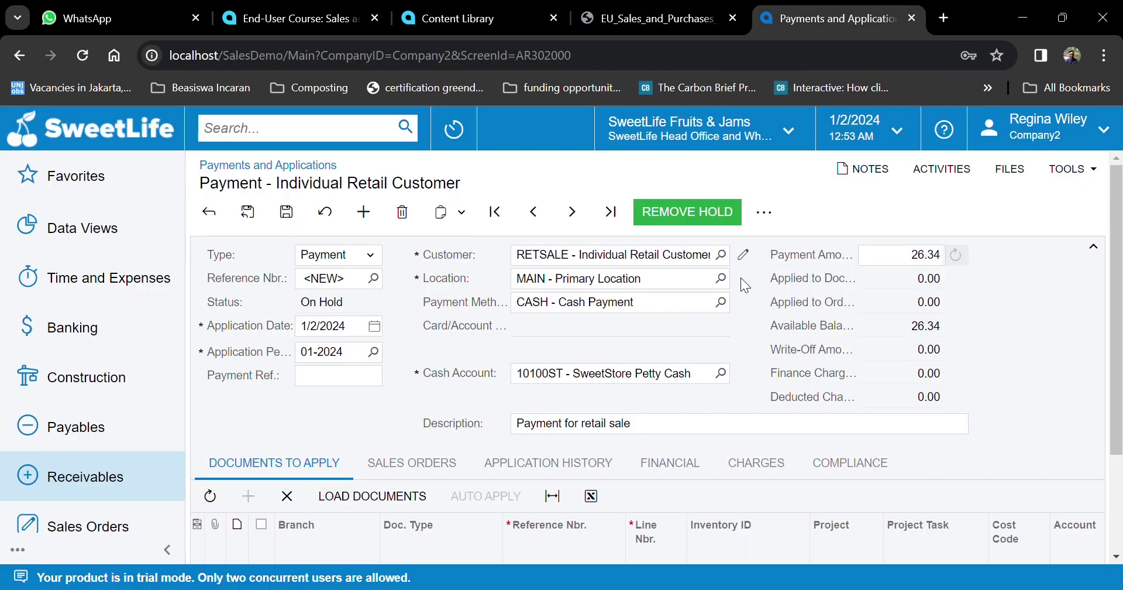
{"action": "left_click", "coordinate": [691, 218]}
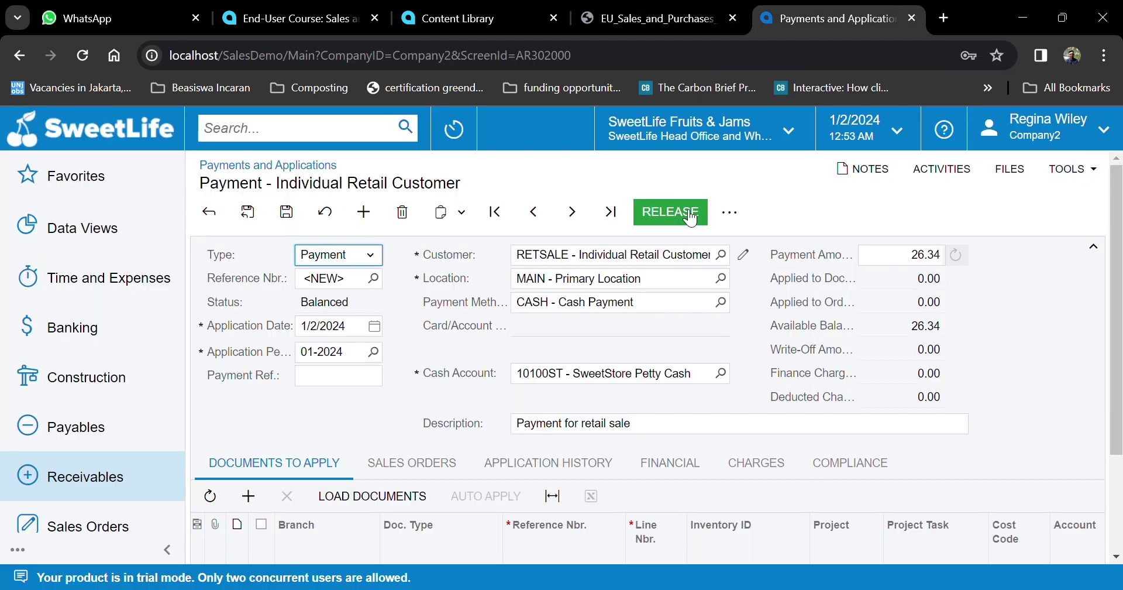
{"action": "left_click", "coordinate": [654, 18]}
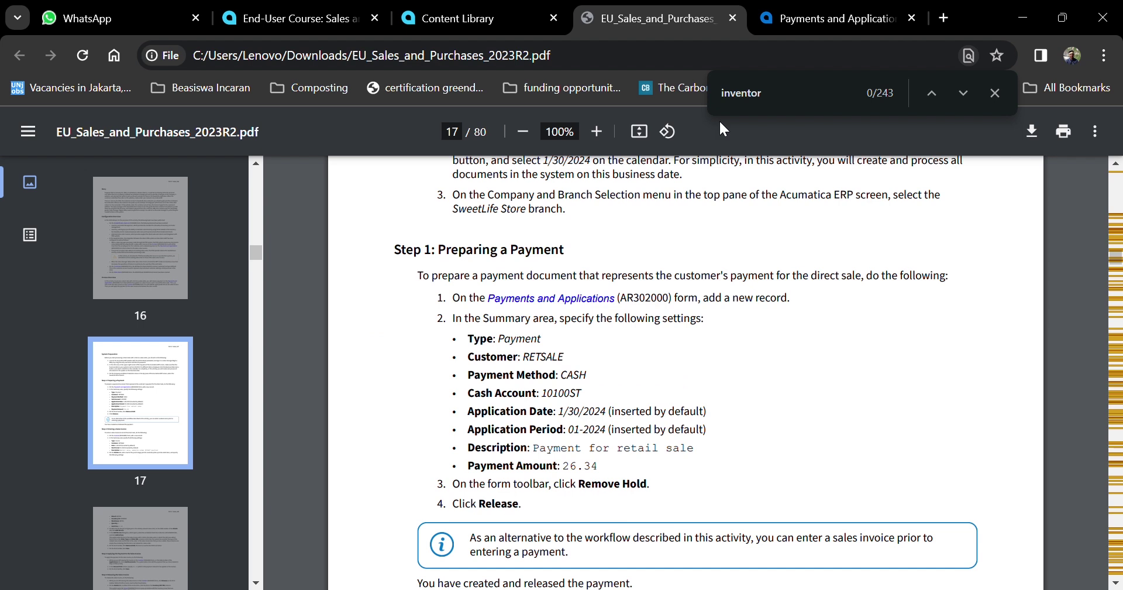
{"action": "left_click", "coordinate": [831, 18]}
{"action": "left_click", "coordinate": [680, 214]}
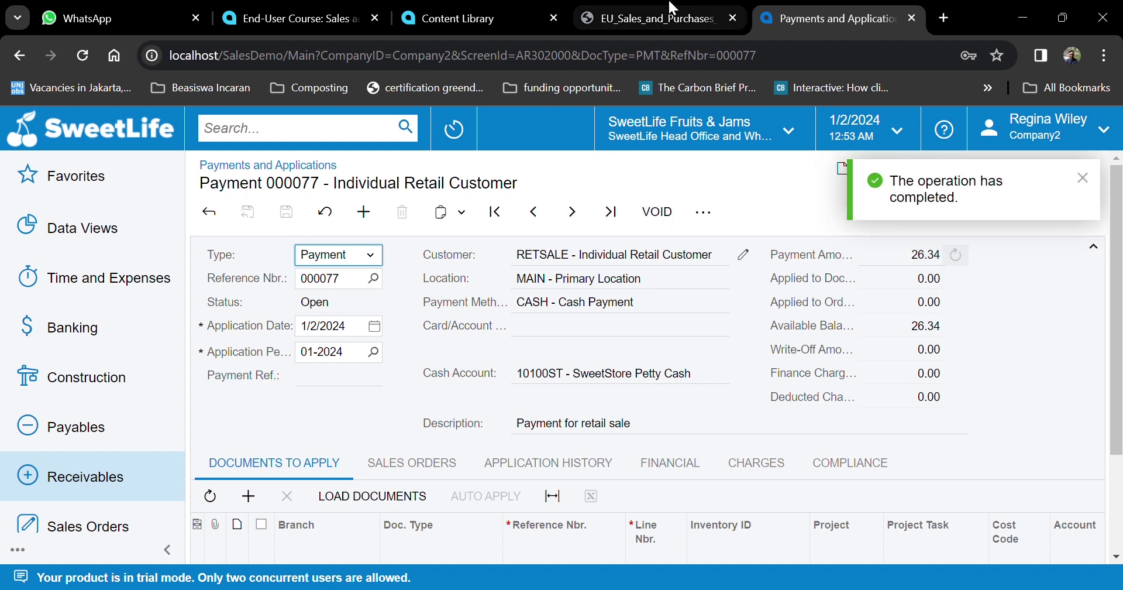
- Look up the Invoices form ID under Step 2 of the PDF guide and return Acumatica to its home page
{"action": "left_click", "coordinate": [649, 18]}
{"action": "scroll", "coordinate": [563, 452], "scroll_direction": "down", "scroll_amount": 3}
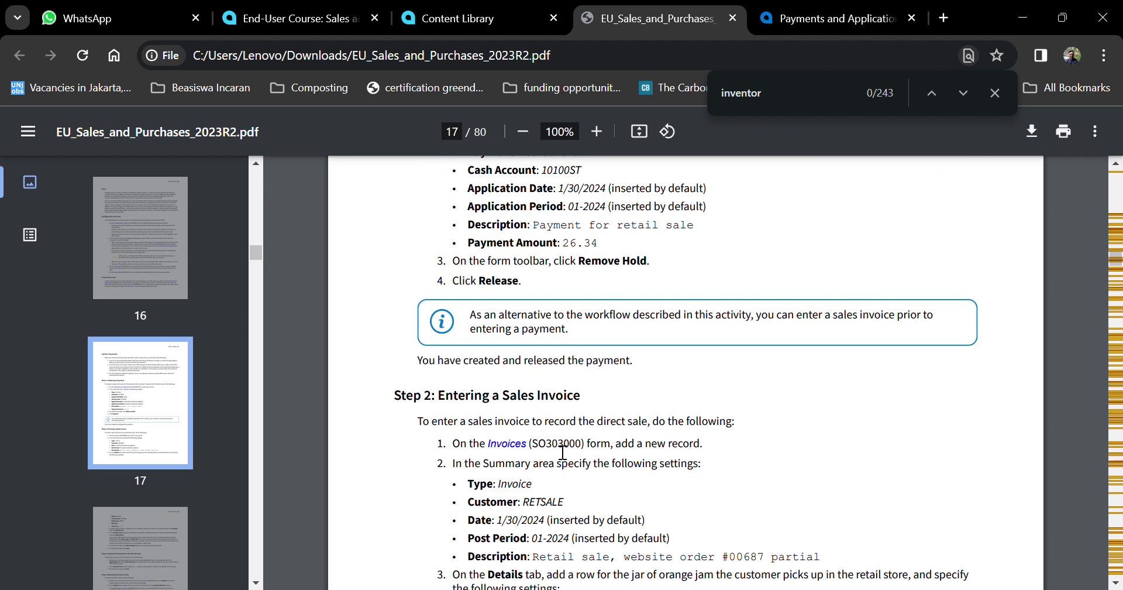
{"action": "left_click", "coordinate": [814, 8]}
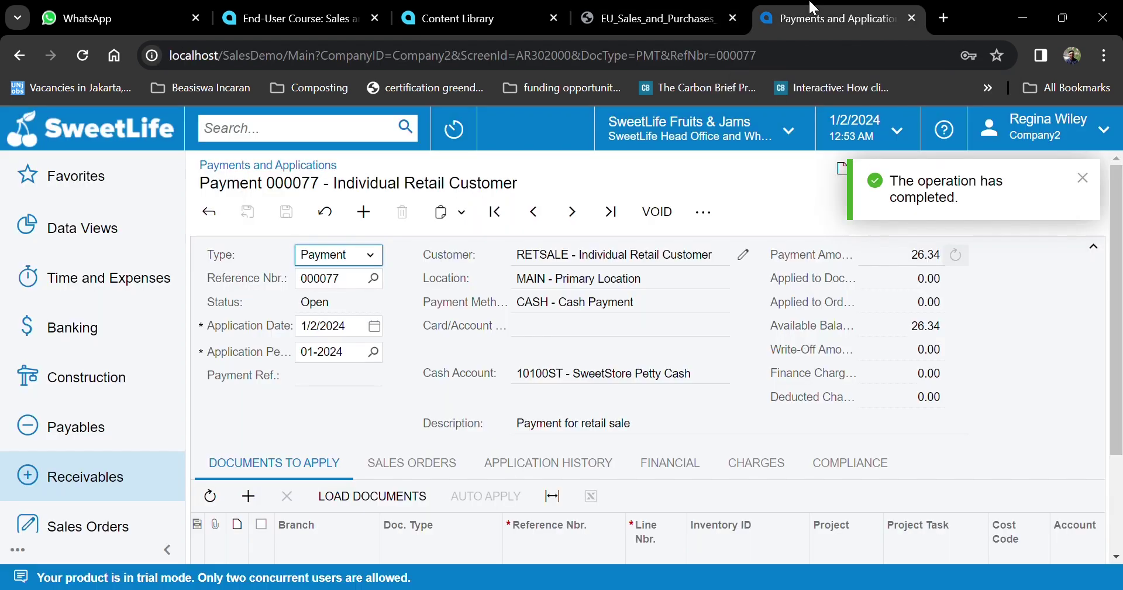
{"action": "left_click", "coordinate": [87, 128]}
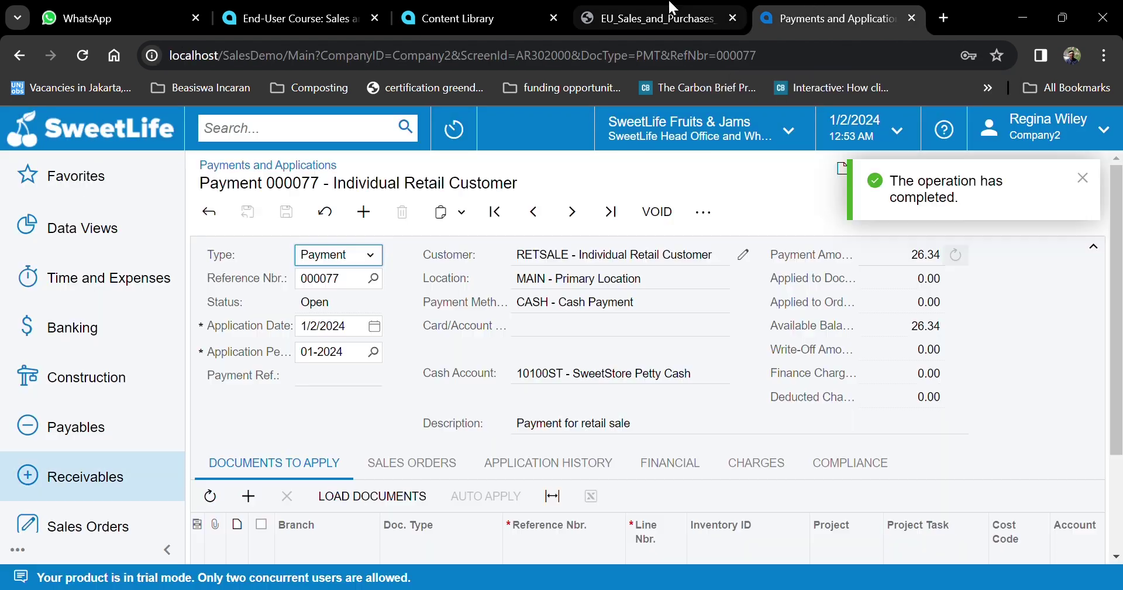
{"action": "left_click", "coordinate": [652, 18]}
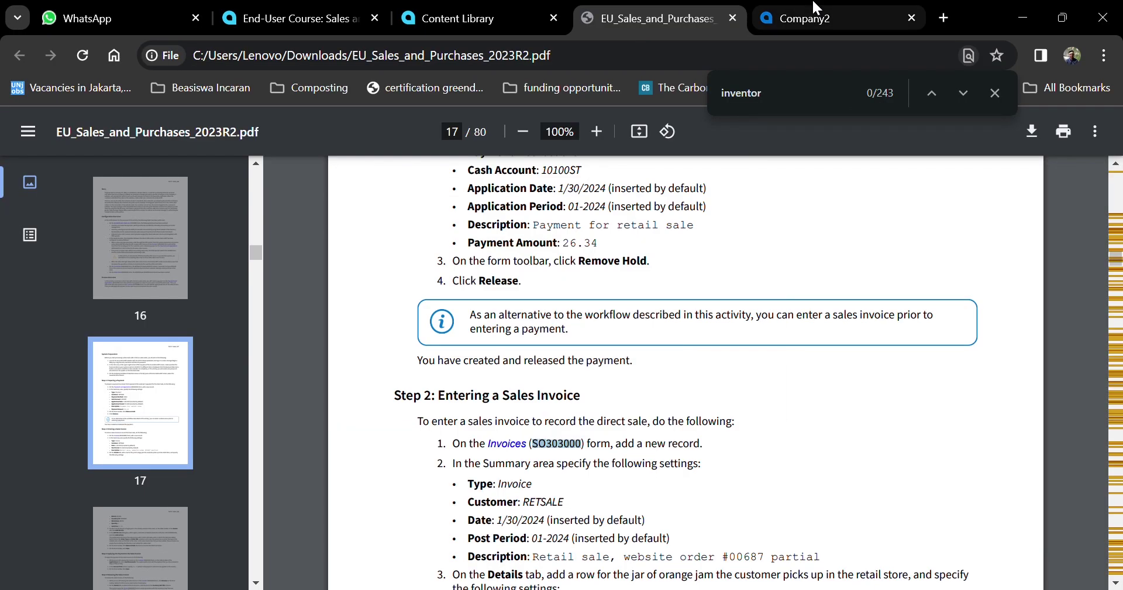
{"action": "left_click", "coordinate": [809, 10]}
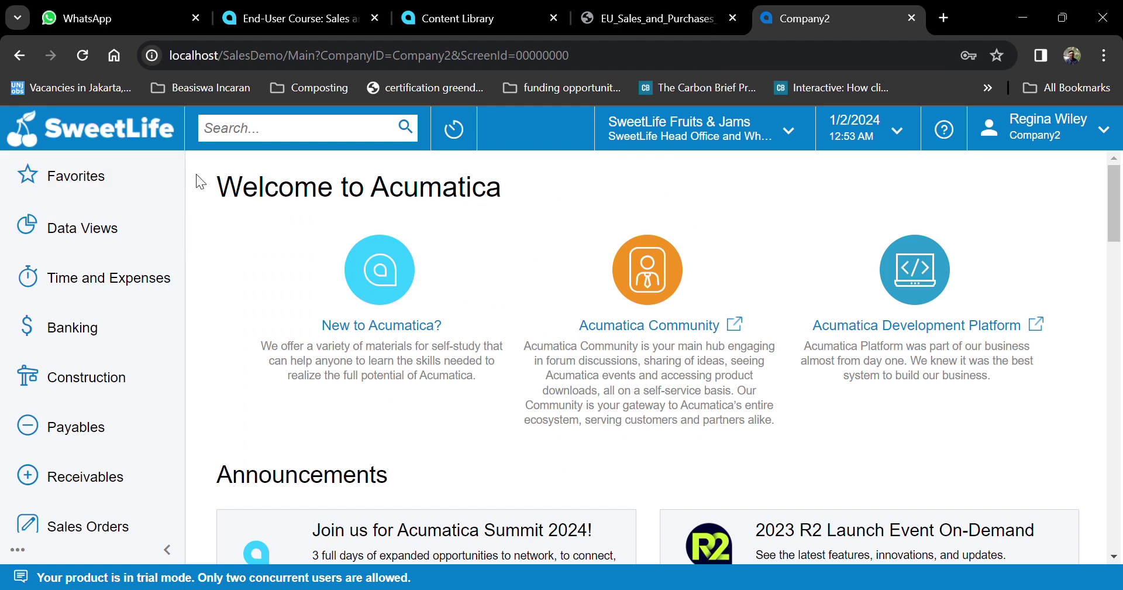
- Search for the form ID SO303000 and open the Invoices form under Sales Orders
{"action": "left_click", "coordinate": [261, 129]}
{"action": "type", "text": "SO303000"}
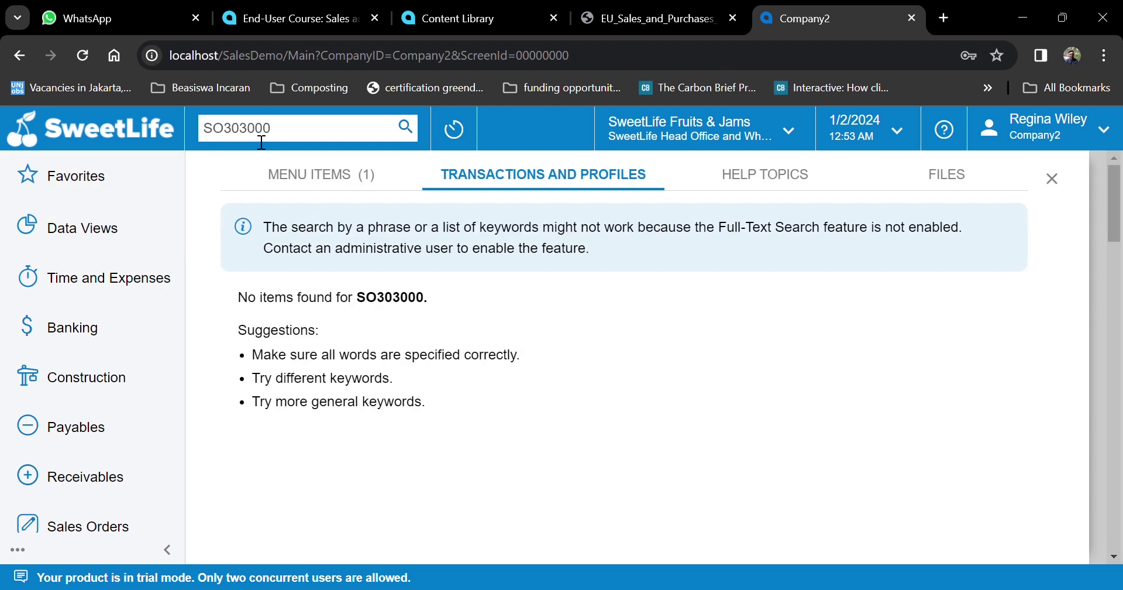
{"action": "left_click", "coordinate": [291, 188]}
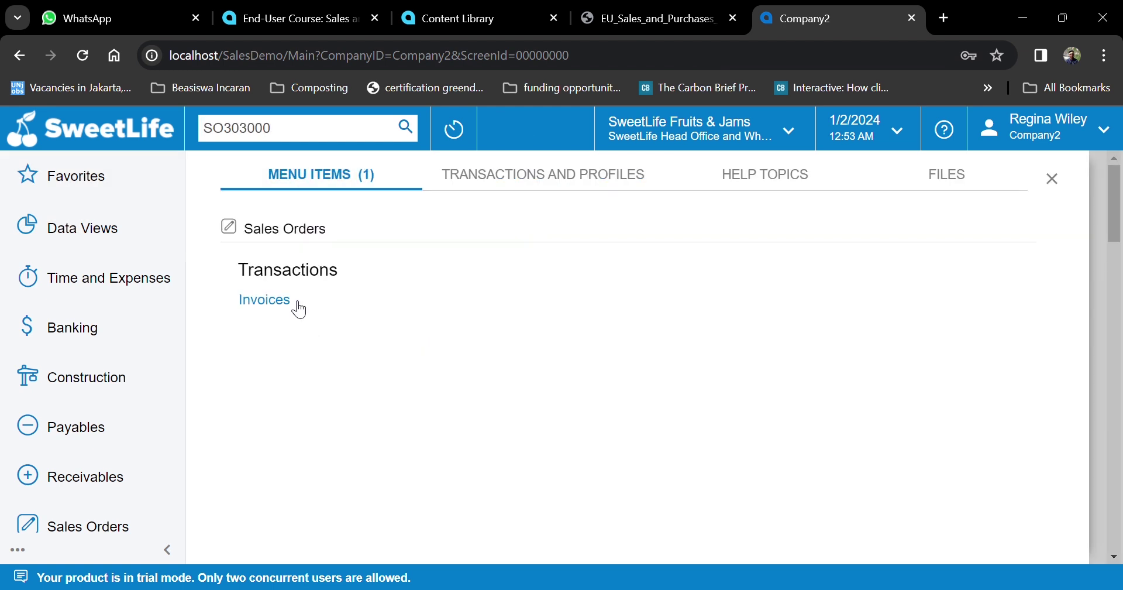
{"action": "key", "text": "ctrl+shift+Tab"}
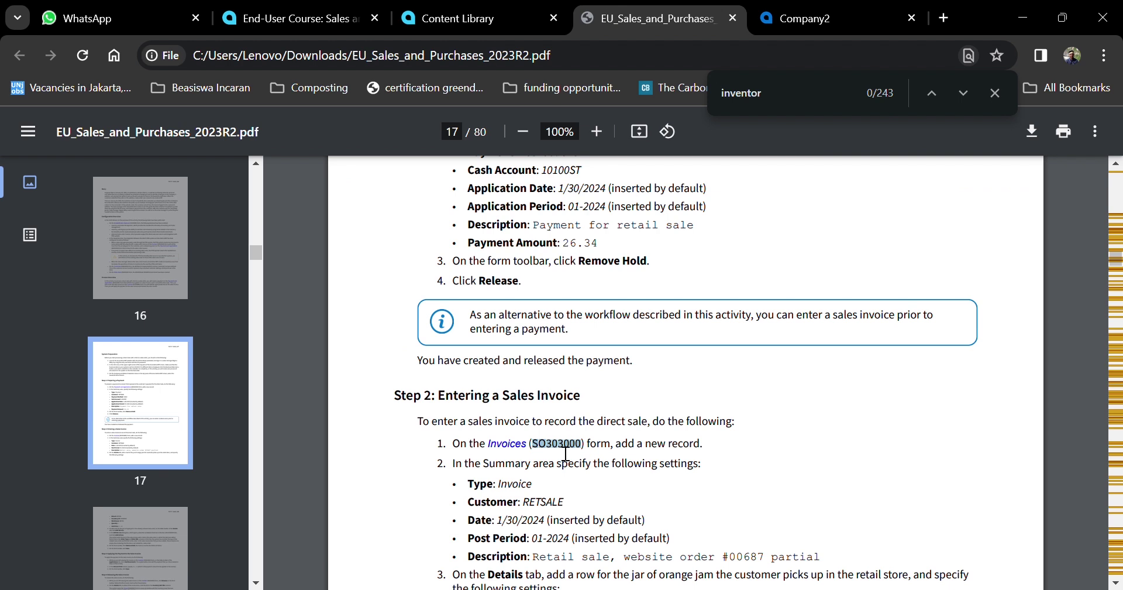
{"action": "left_click", "coordinate": [759, 12]}
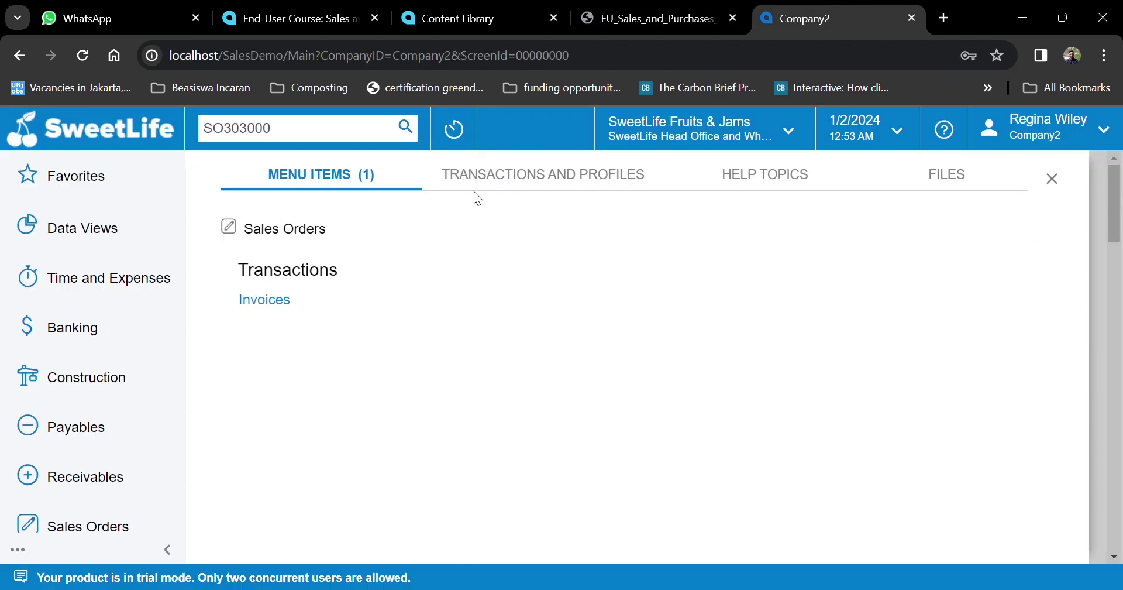
{"action": "left_click", "coordinate": [271, 306]}
- Check the invoice summary settings in Step 2 of the PDF guide and add a new invoice record
{"action": "key", "text": "ctrl+shift+Tab"}
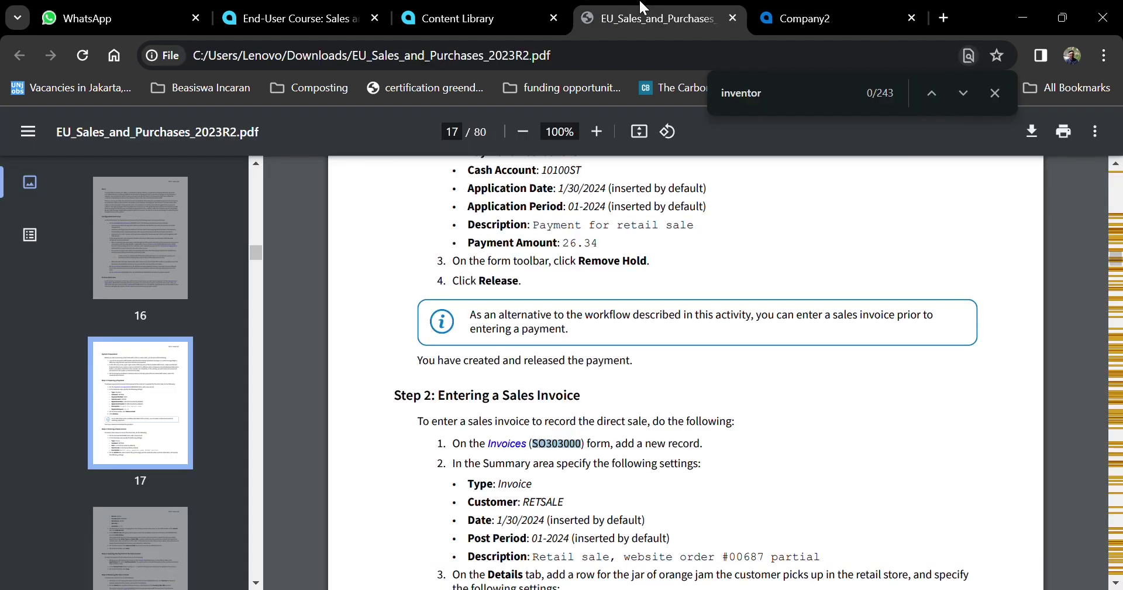
{"action": "scroll", "coordinate": [521, 498], "scroll_direction": "down", "scroll_amount": 3}
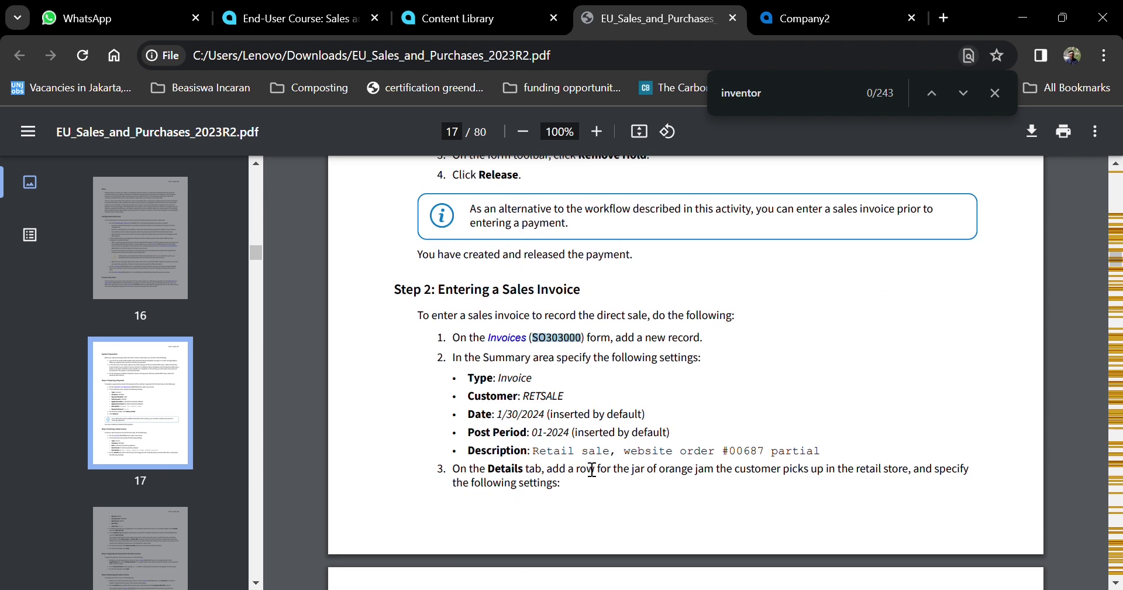
{"action": "left_click", "coordinate": [767, 13]}
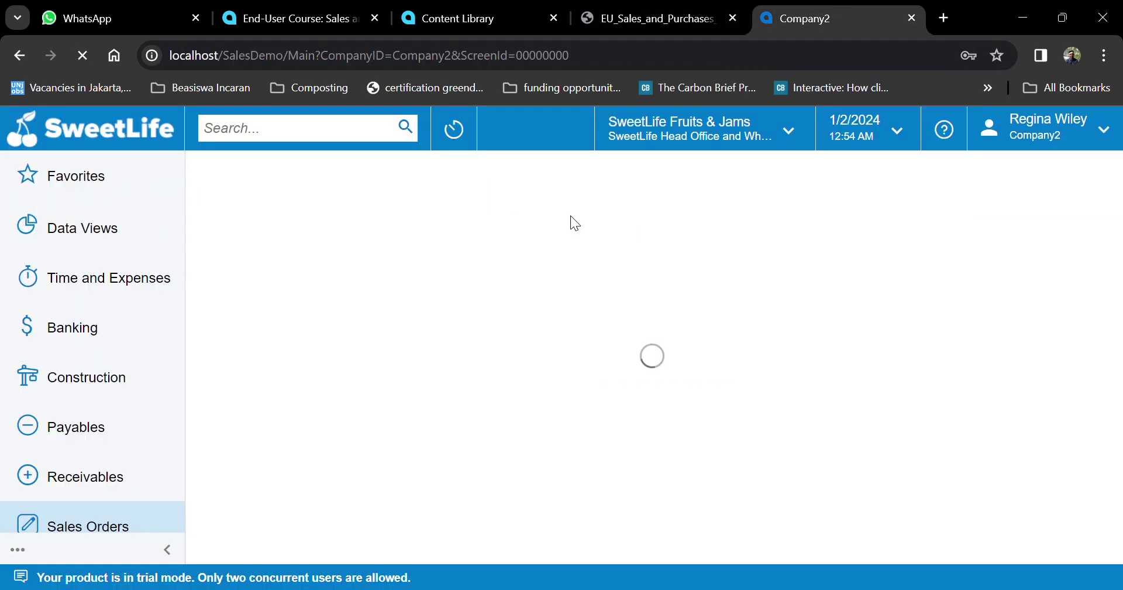
{"action": "left_click", "coordinate": [290, 216]}
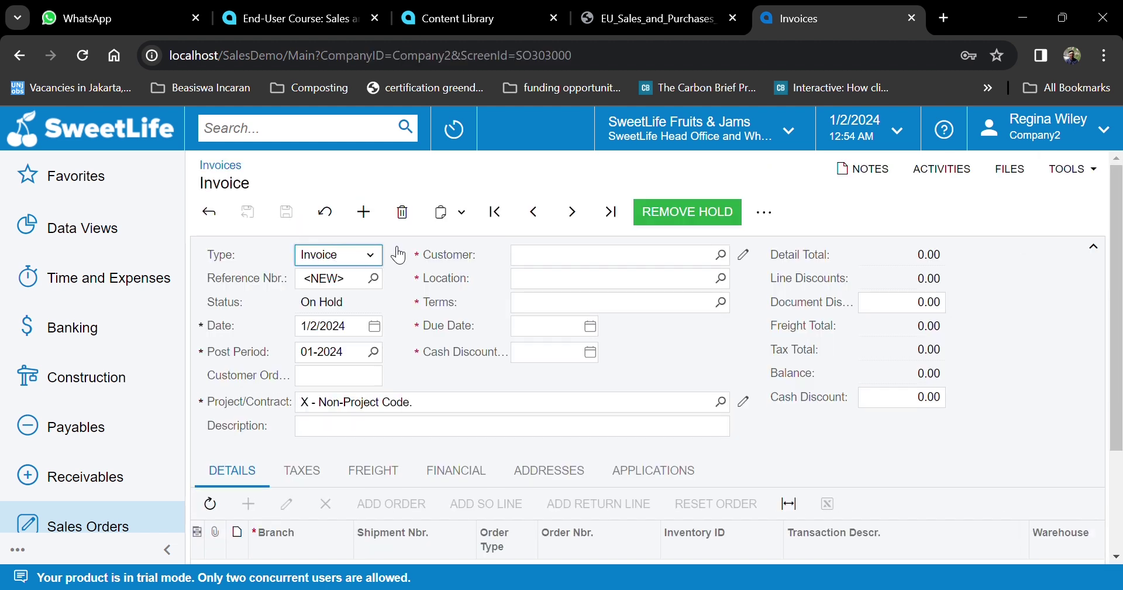
- Set the new invoice's customer to RETSALE (Individual Retail Customer), checking the value against the PDF guide
{"action": "left_click", "coordinate": [519, 255]}
{"action": "type", "text": "RETSALE"}
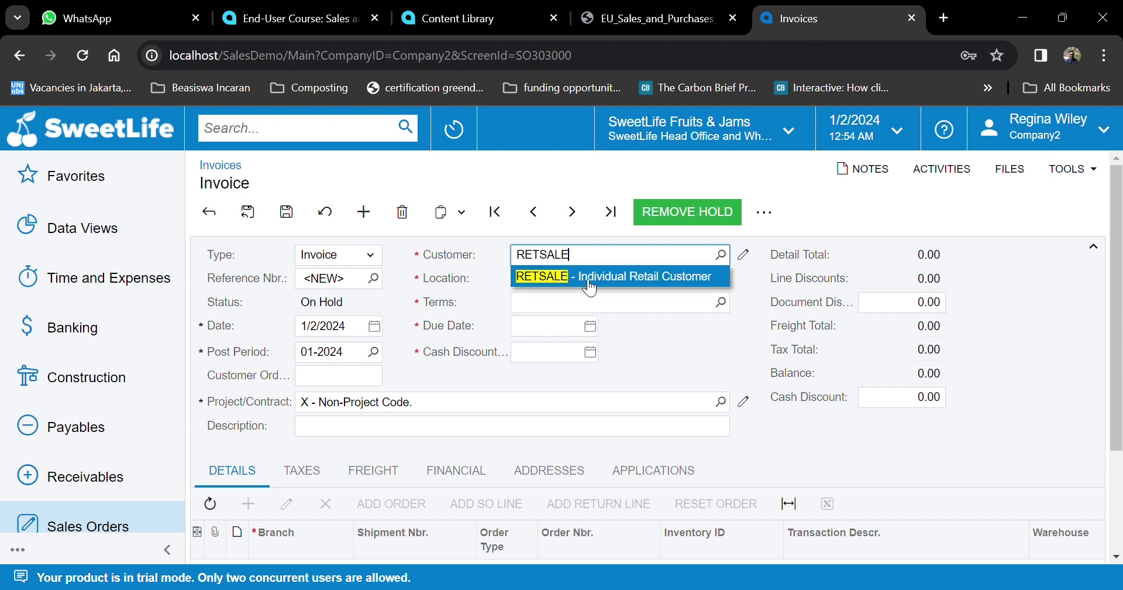
{"action": "left_click", "coordinate": [542, 275]}
{"action": "left_click", "coordinate": [656, 8]}
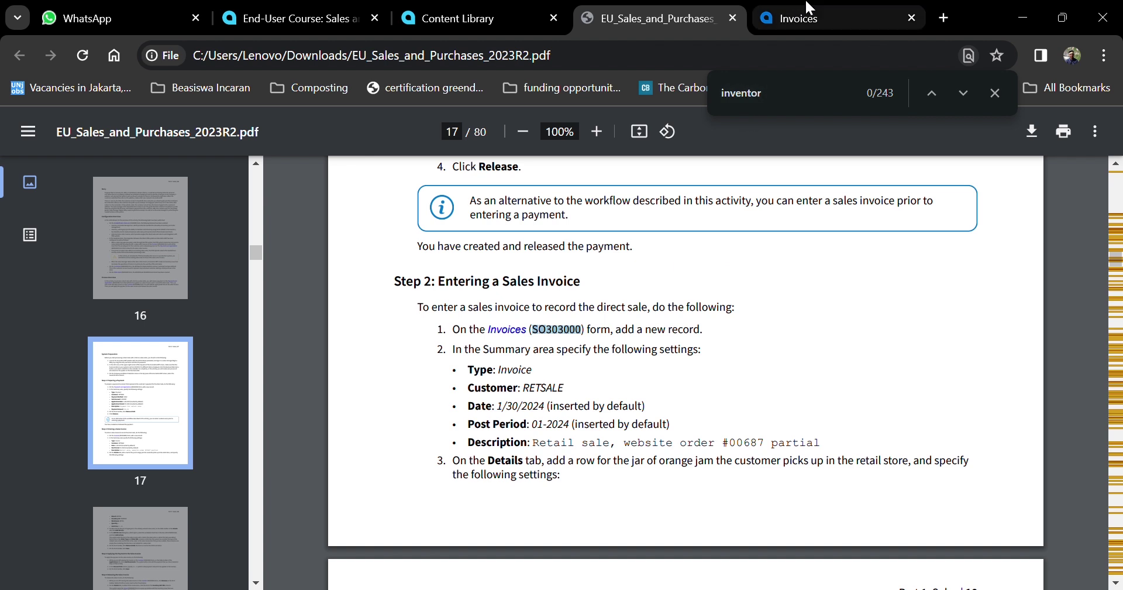
{"action": "left_click", "coordinate": [793, 8]}
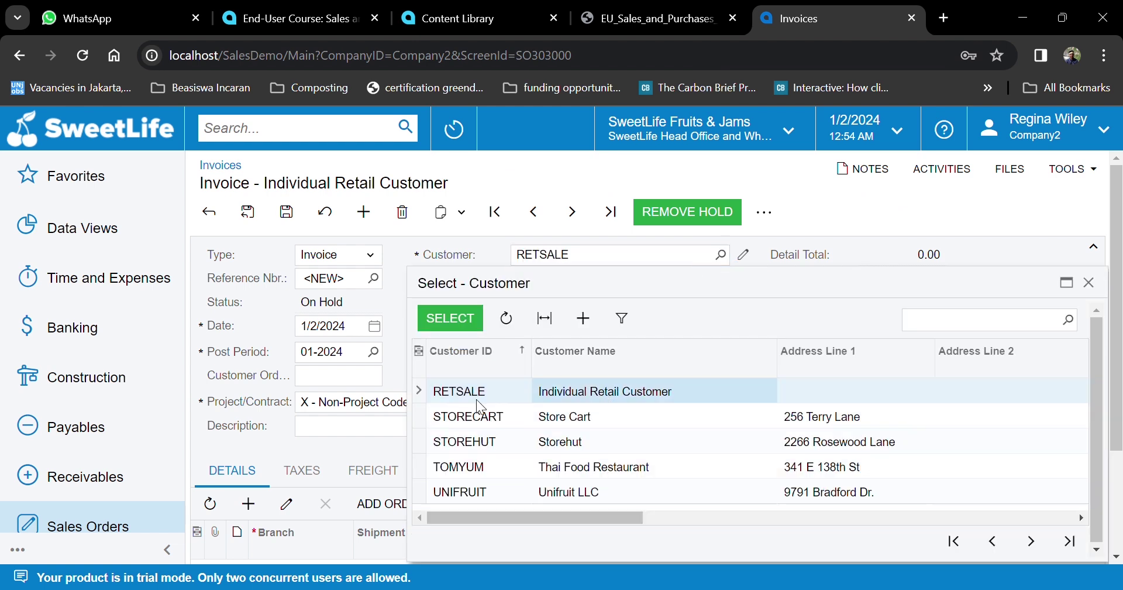
{"action": "left_click", "coordinate": [468, 324]}
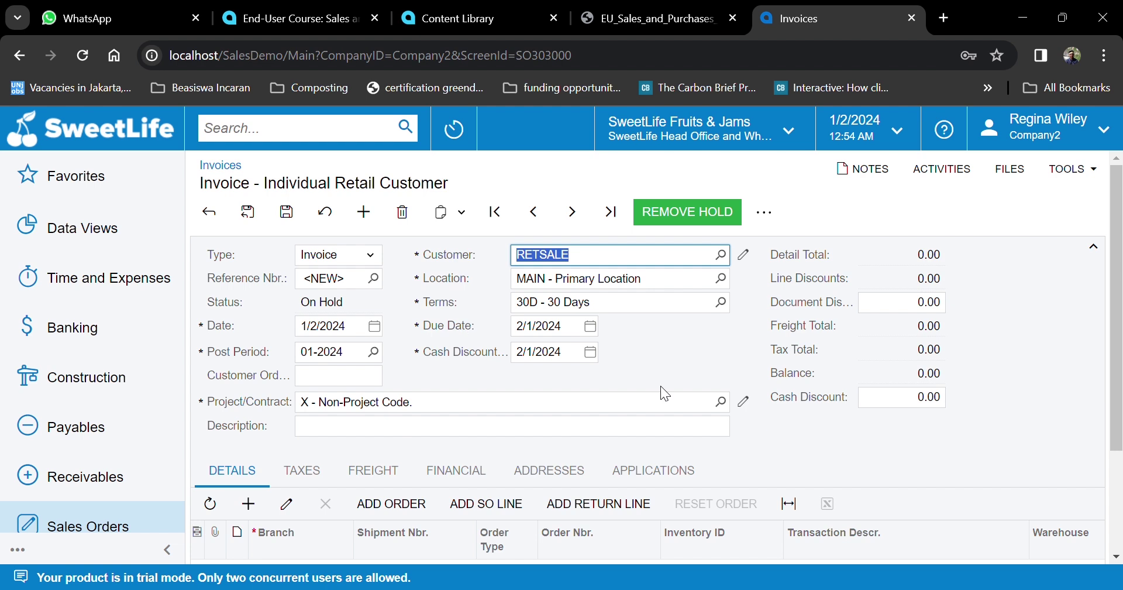
{"action": "left_click", "coordinate": [680, 361]}
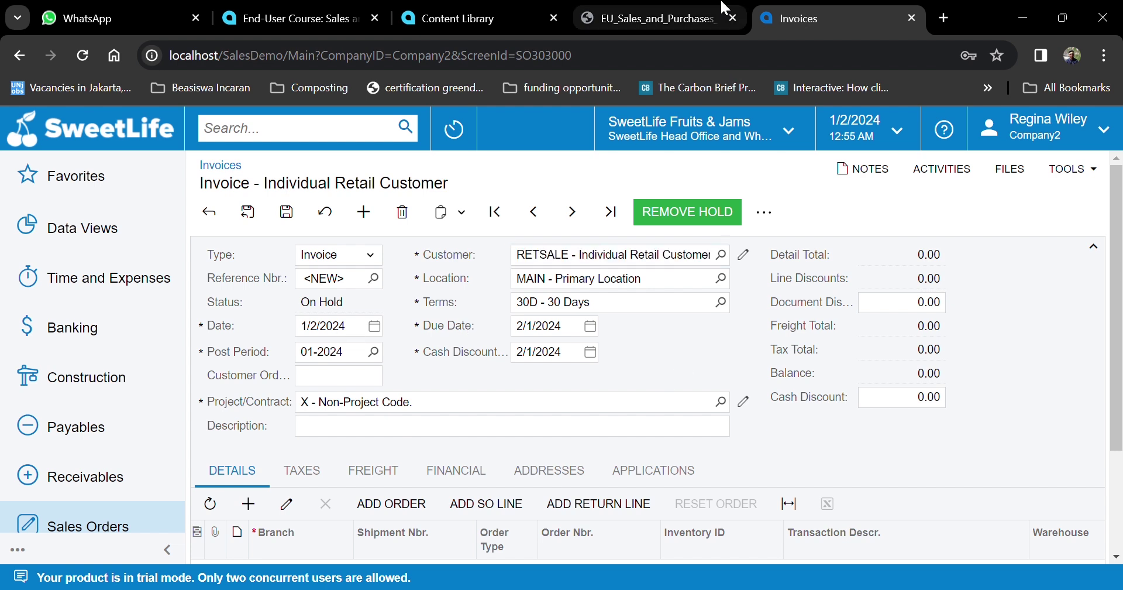
- Copy the description text given in Step 2 of the PDF guide into the new invoice's Description
{"action": "left_click", "coordinate": [649, 18]}
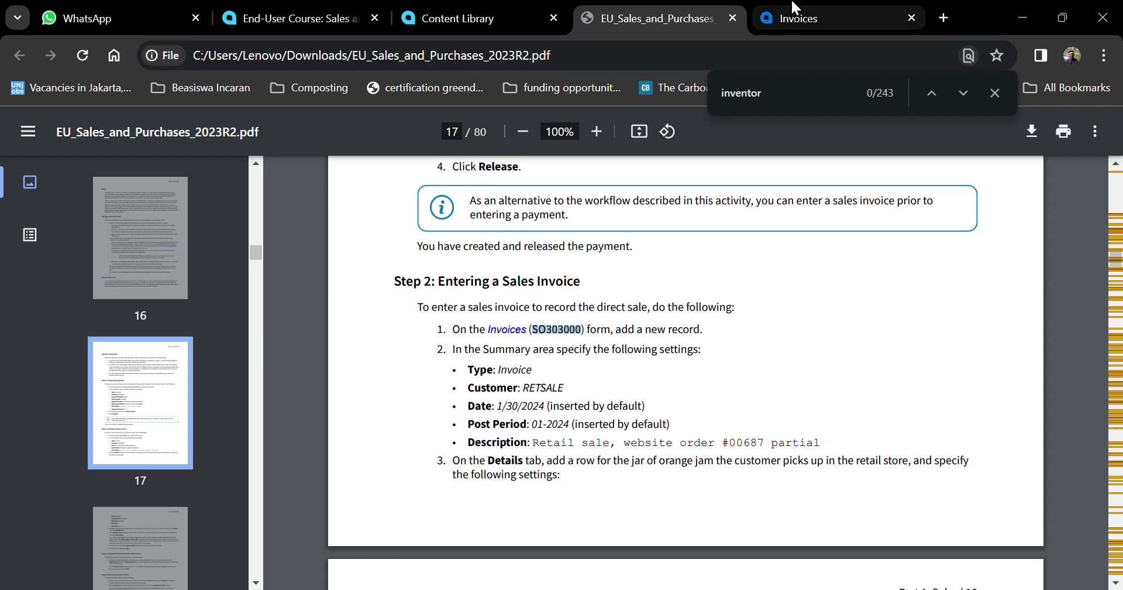
{"action": "left_click_drag", "start_coordinate": [830, 453], "coordinate": [543, 449]}
{"action": "key", "text": "ctrl+c"}
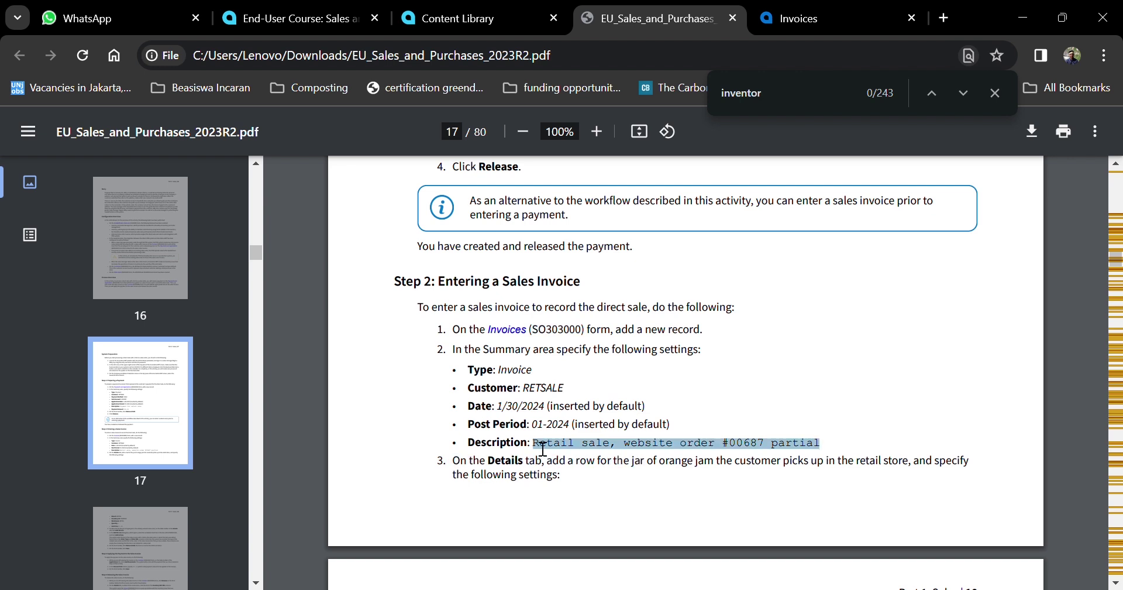
{"action": "left_click", "coordinate": [762, 9]}
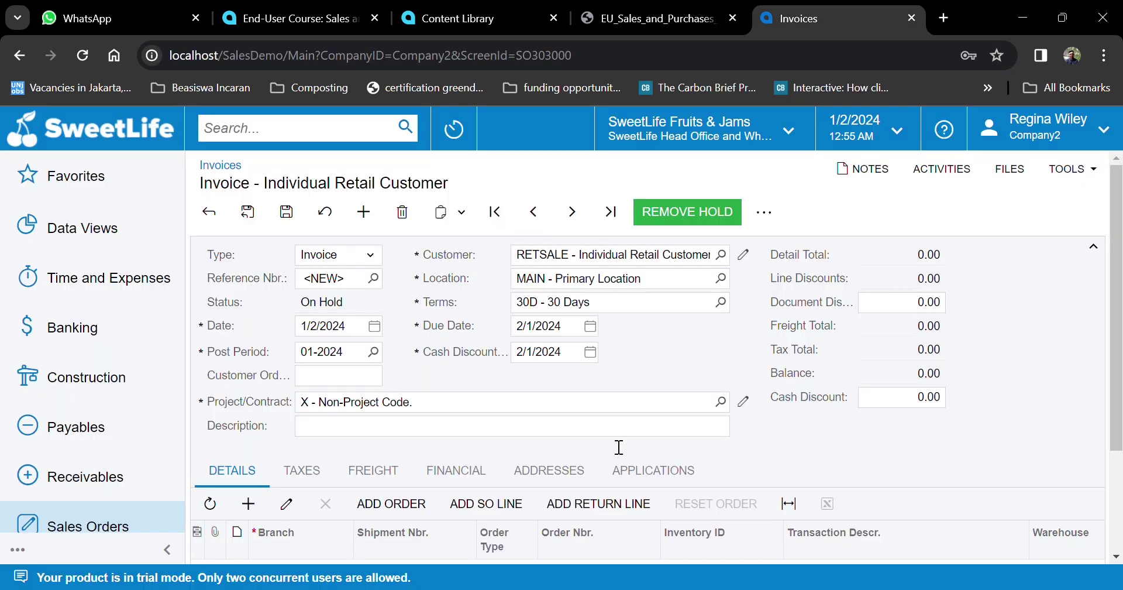
{"action": "left_click", "coordinate": [335, 436]}
{"action": "key", "text": "ctrl+v"}
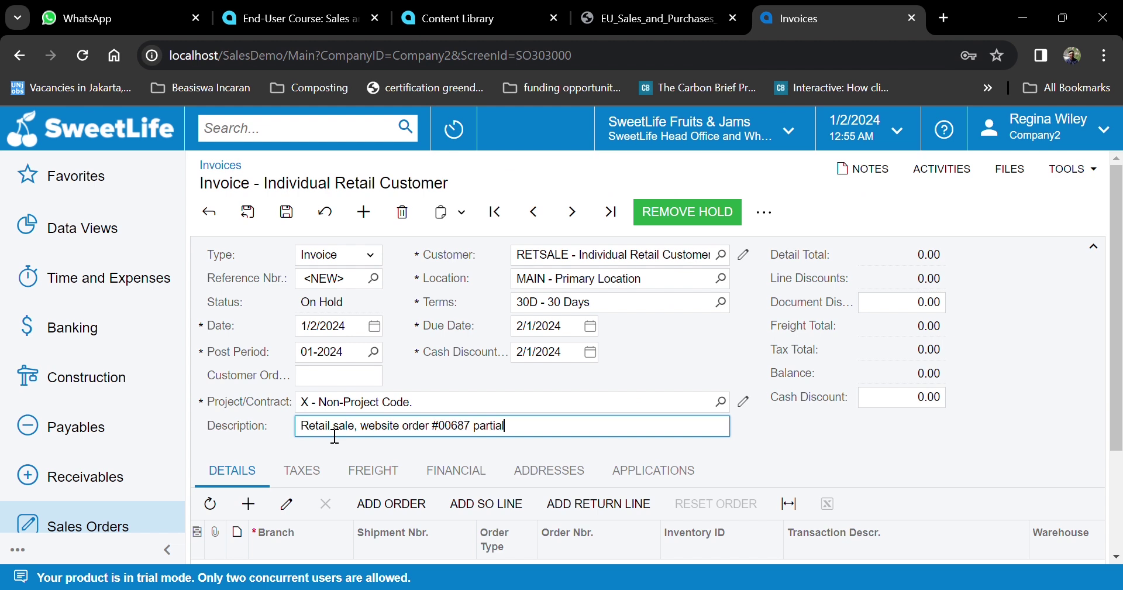
- Check the line settings in the PDF guide, then add an invoice detail row with branch RETAIL (SweetLife Store)
{"action": "left_click", "coordinate": [647, 8]}
{"action": "scroll", "coordinate": [575, 376], "scroll_direction": "down", "scroll_amount": 1}
{"action": "scroll", "coordinate": [587, 422], "scroll_direction": "down", "scroll_amount": 2}
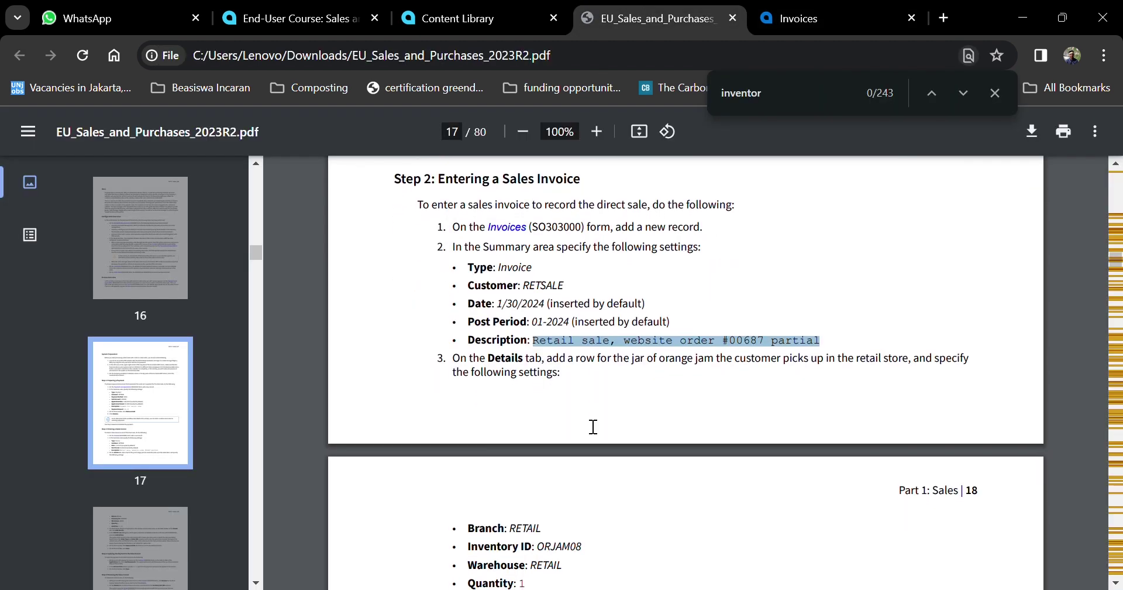
{"action": "scroll", "coordinate": [592, 425], "scroll_direction": "down", "scroll_amount": 1}
{"action": "left_click", "coordinate": [799, 18]}
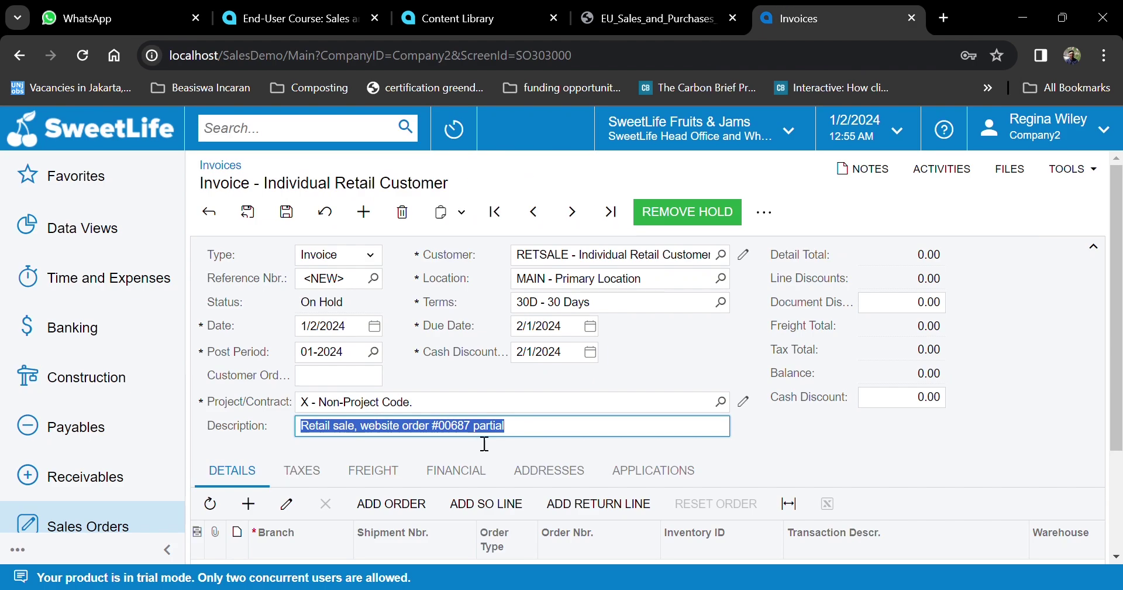
{"action": "left_click", "coordinate": [873, 451]}
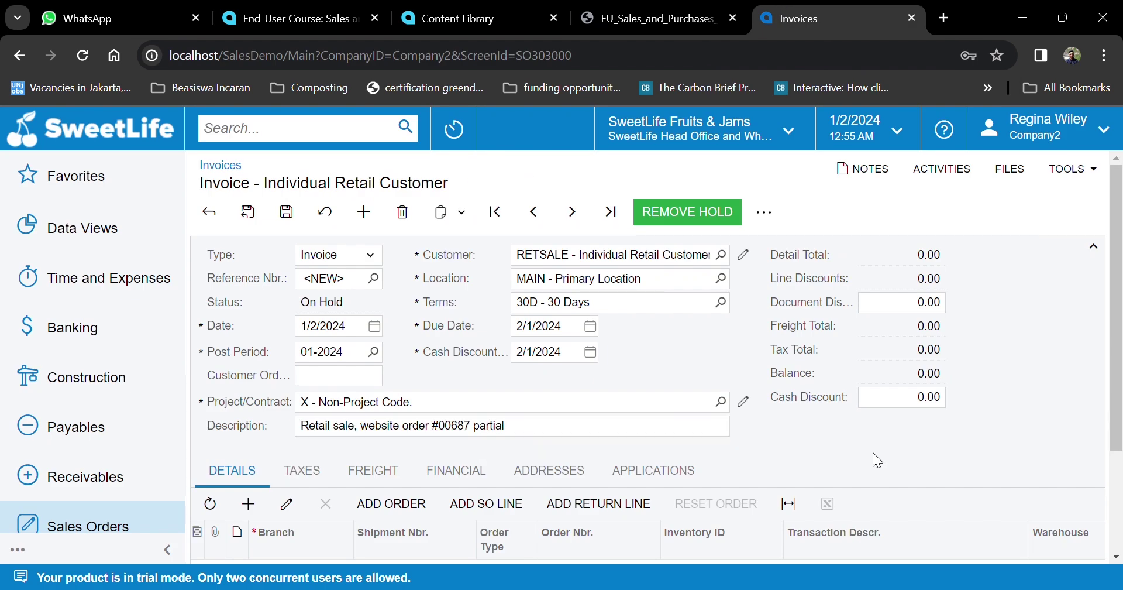
{"action": "scroll", "coordinate": [873, 451], "scroll_direction": "down", "scroll_amount": 2}
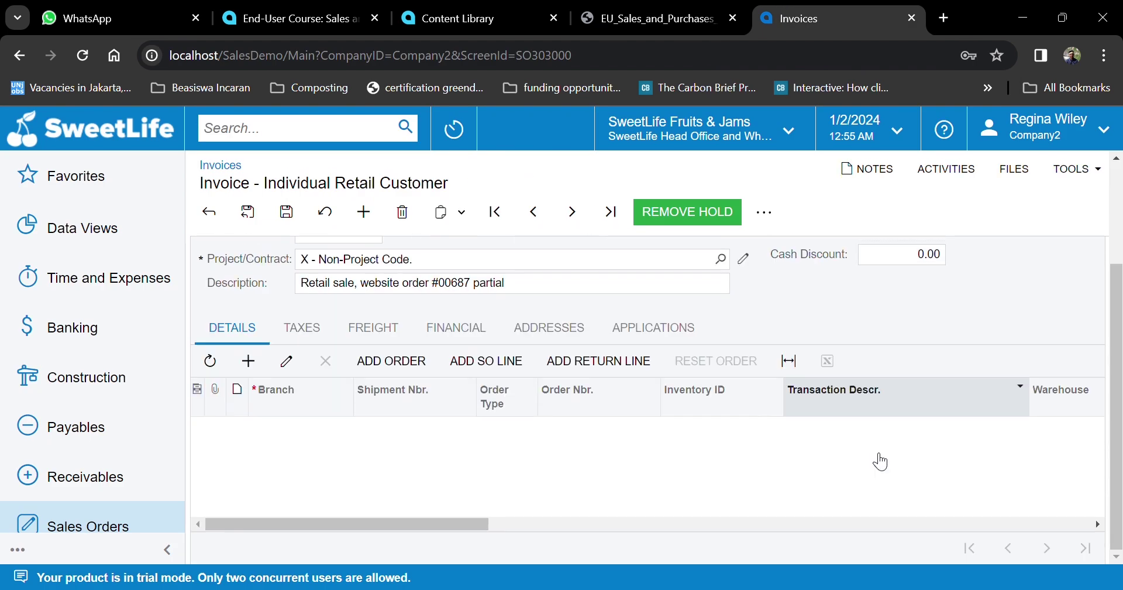
{"action": "left_click", "coordinate": [269, 376]}
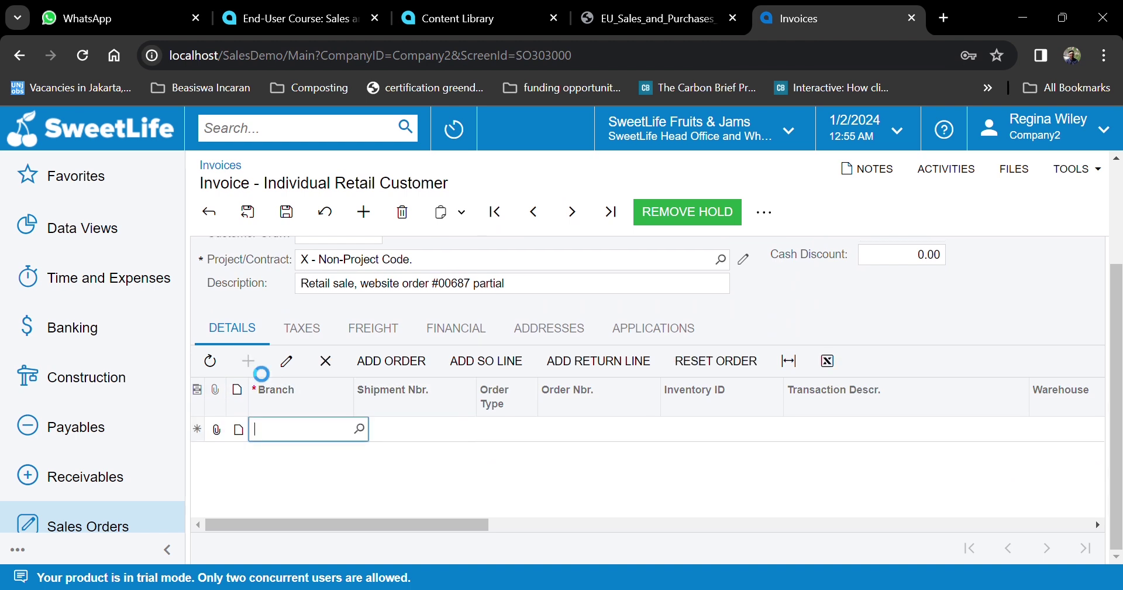
{"action": "type", "text": "RETAIL - Swee..."}
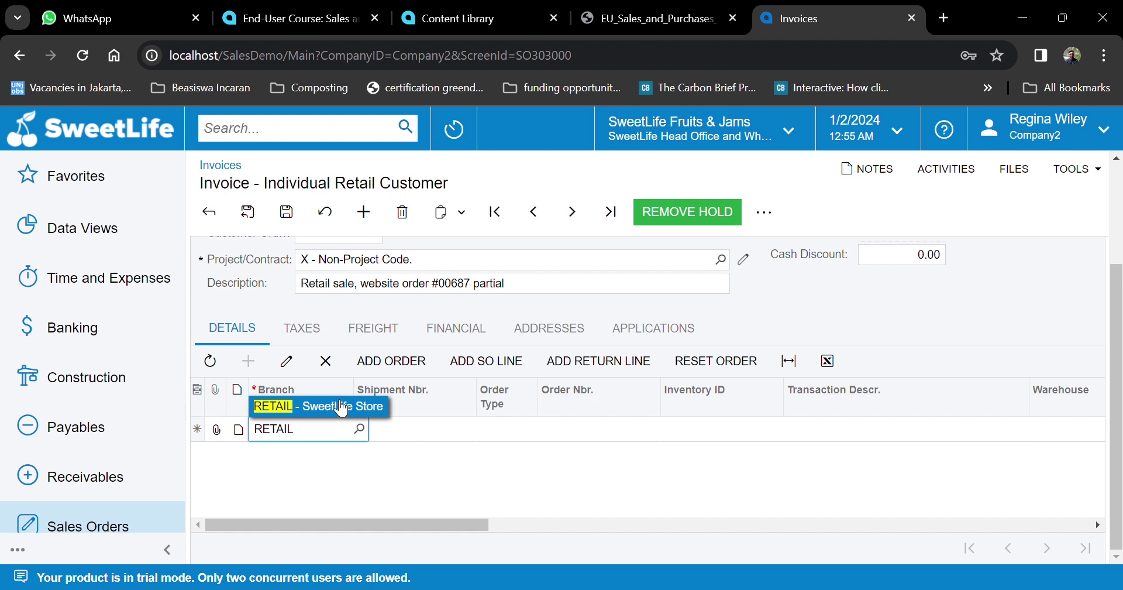
{"action": "left_click", "coordinate": [347, 410]}
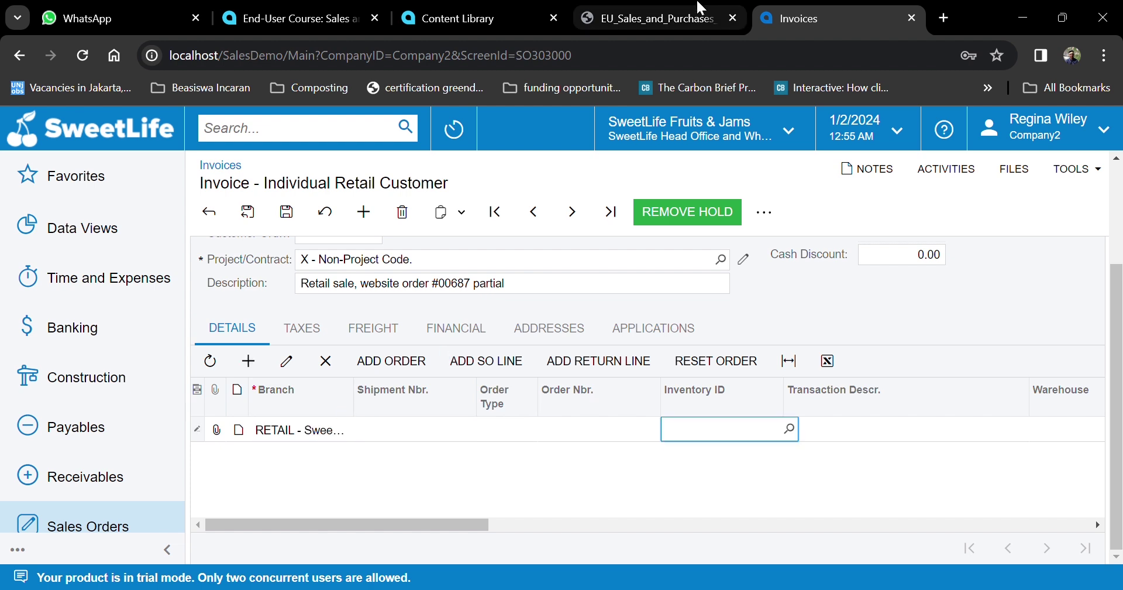
- Set the new detail row's inventory ID to ORJAM08, checking the value against the PDF guide
{"action": "left_click", "coordinate": [702, 13]}
{"action": "left_click", "coordinate": [787, 8]}
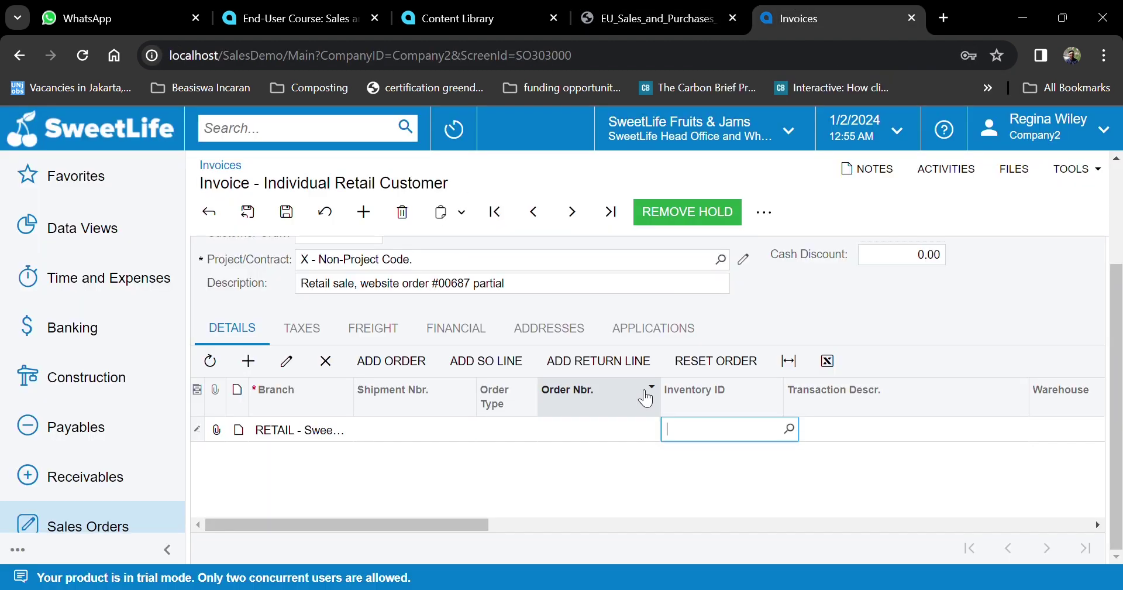
{"action": "type", "text": "ORJAM08"}
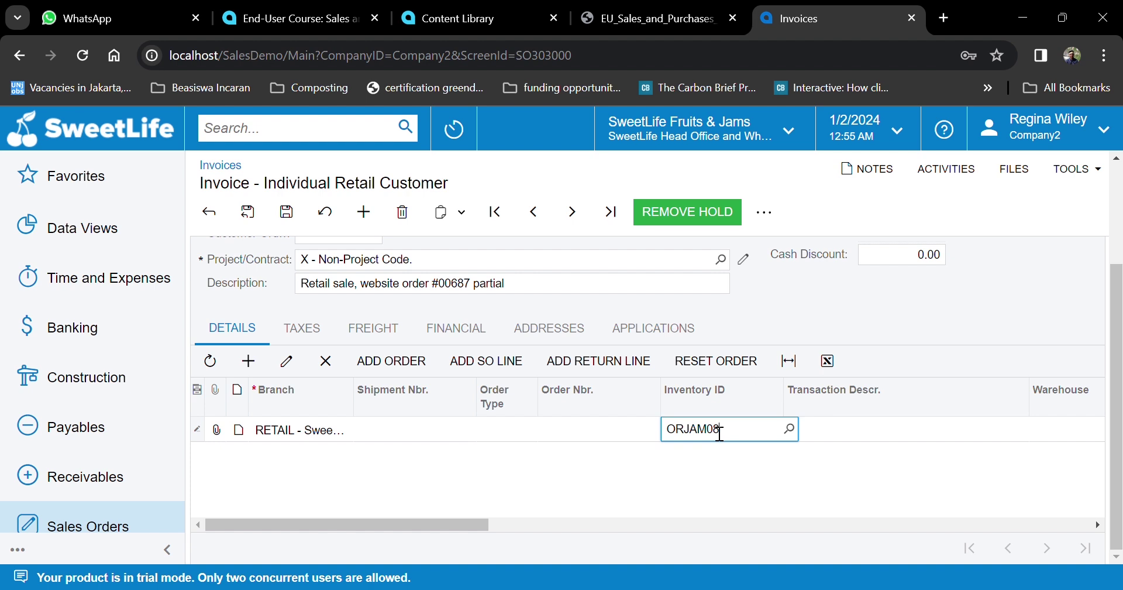
{"action": "key", "text": "Tab"}
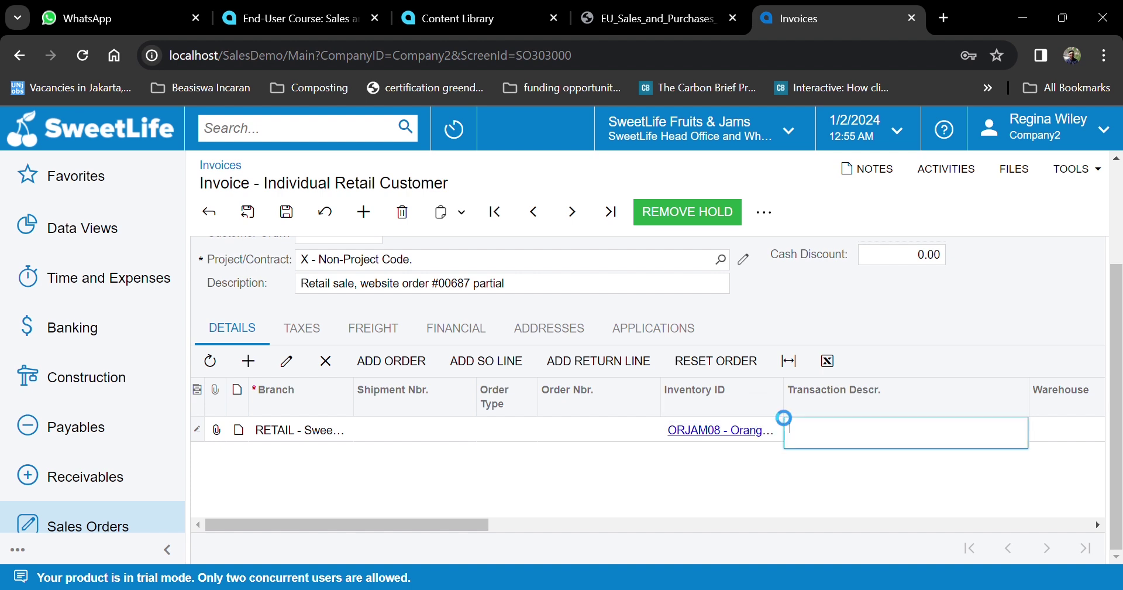
- Set the ORJAM08 line's warehouse to RETAIL (Retail Warehouse) after checking the PDF guide
{"action": "left_click", "coordinate": [676, 8]}
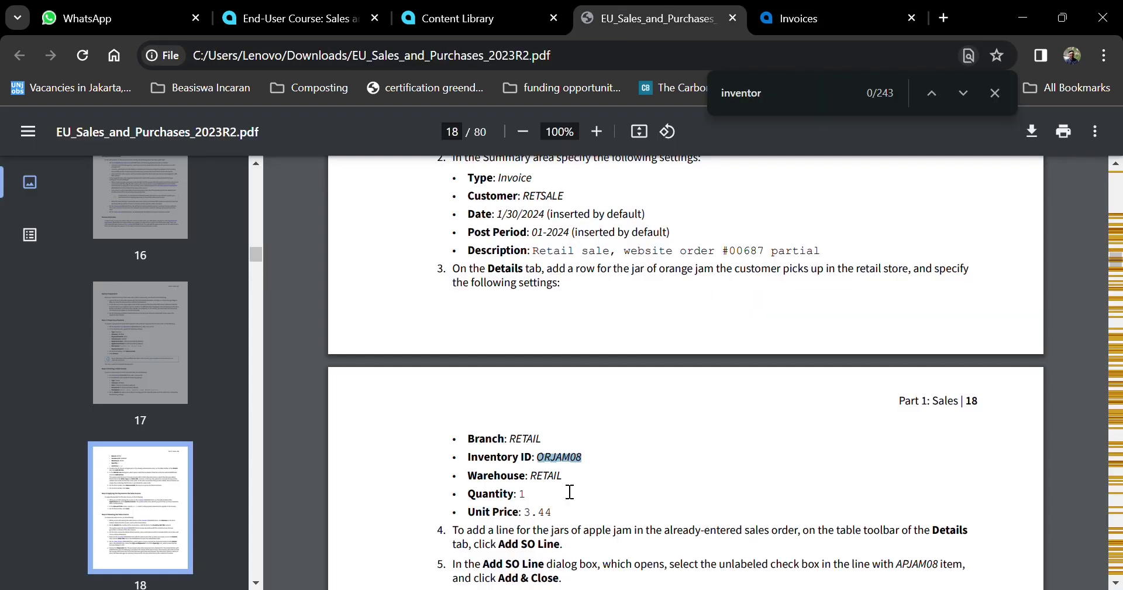
{"action": "left_click", "coordinate": [789, 8]}
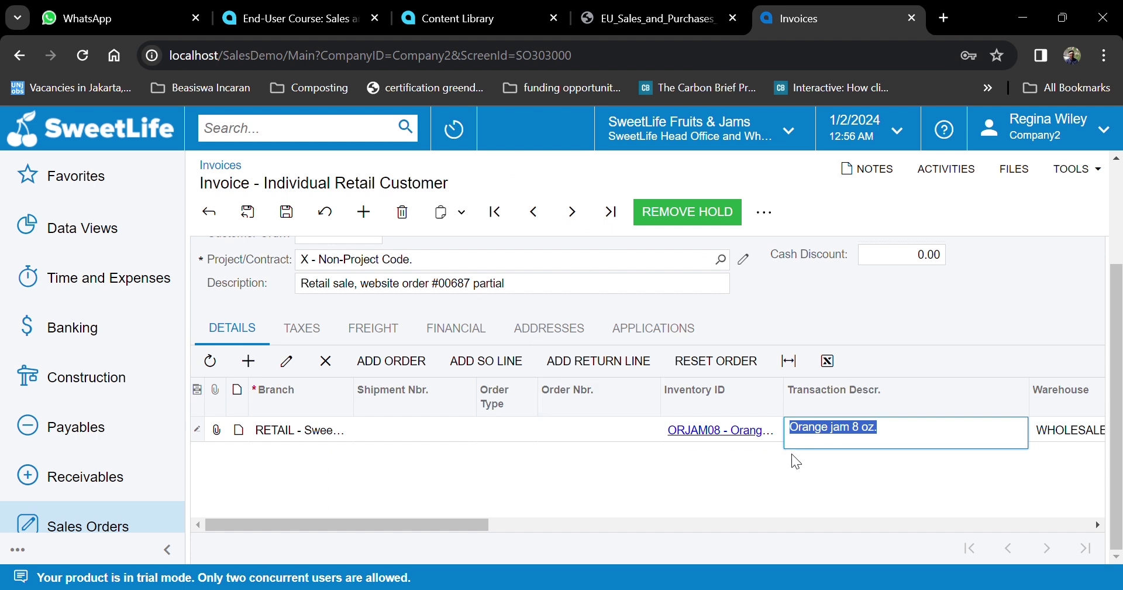
{"action": "scroll", "coordinate": [1041, 478], "scroll_direction": "right", "scroll_amount": 2}
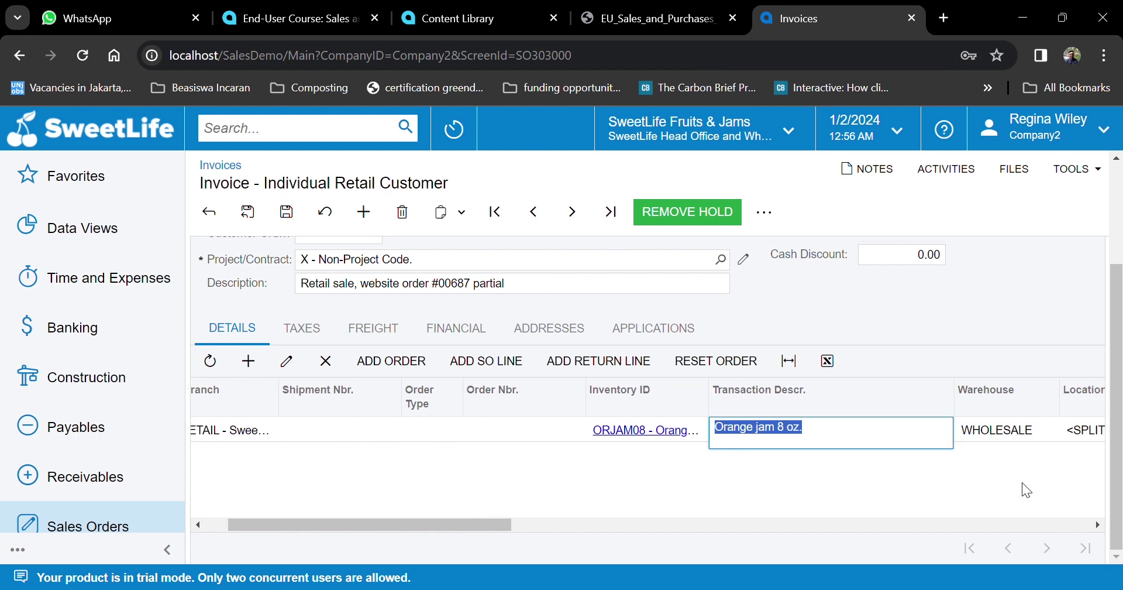
{"action": "left_click", "coordinate": [1042, 436]}
{"action": "type", "text": "RETAIL"}
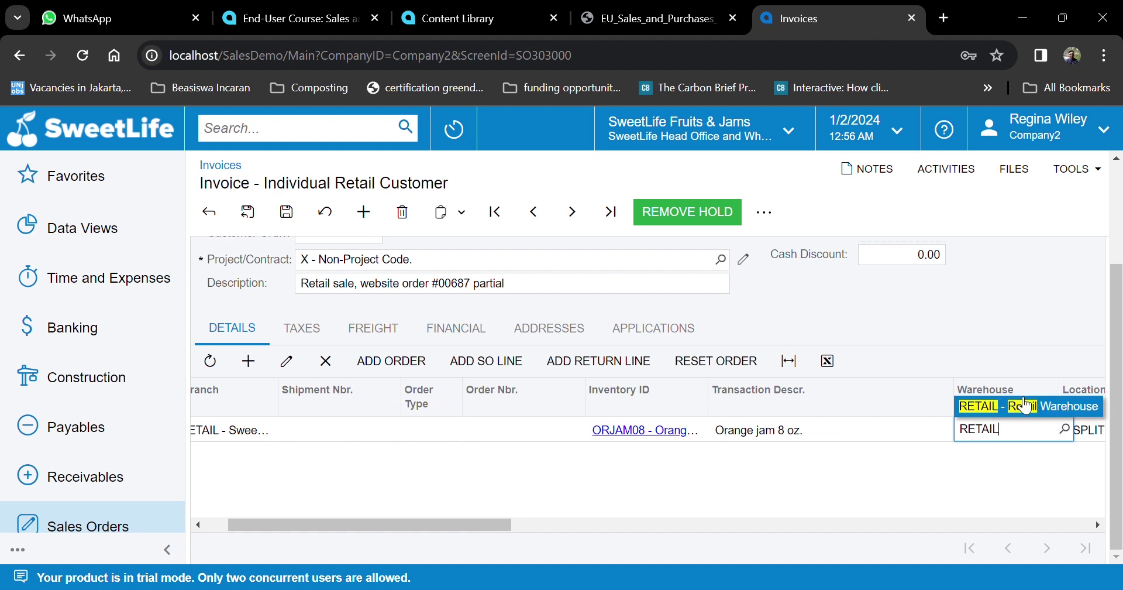
{"action": "left_click", "coordinate": [1028, 411]}
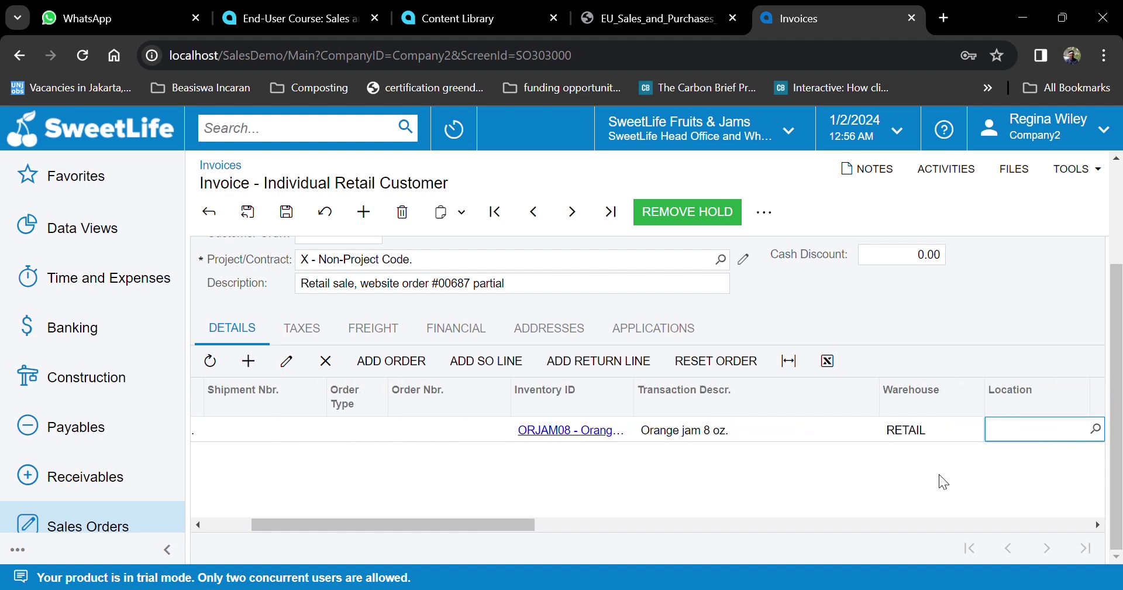
- Set the ORJAM08 line's quantity to 1 and compare its unit price with the PDF guide
{"action": "left_click", "coordinate": [659, 17]}
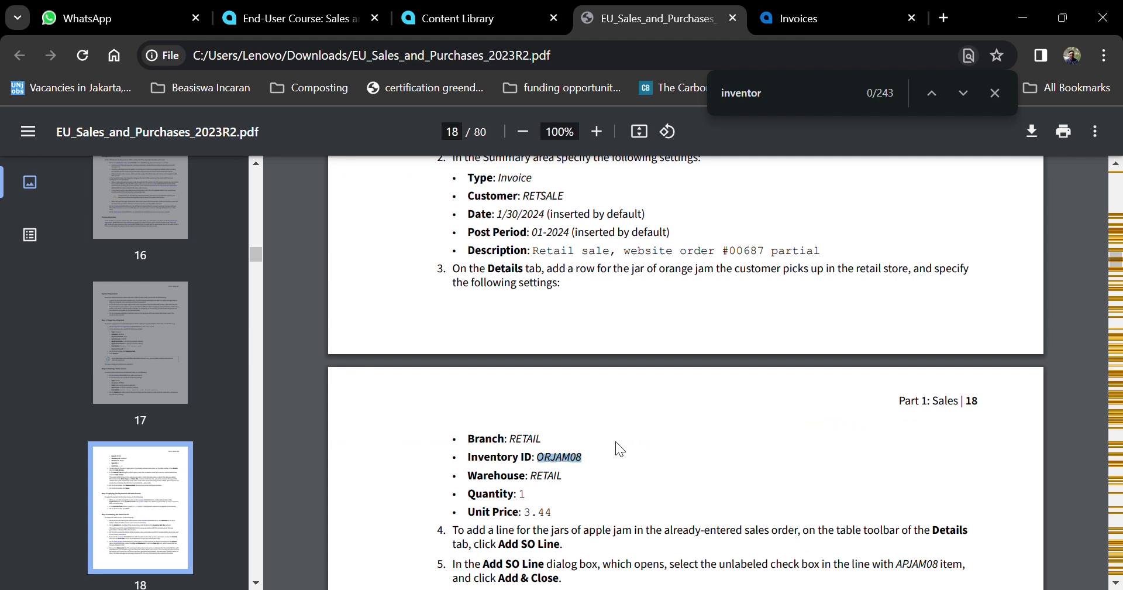
{"action": "left_click", "coordinate": [849, 9]}
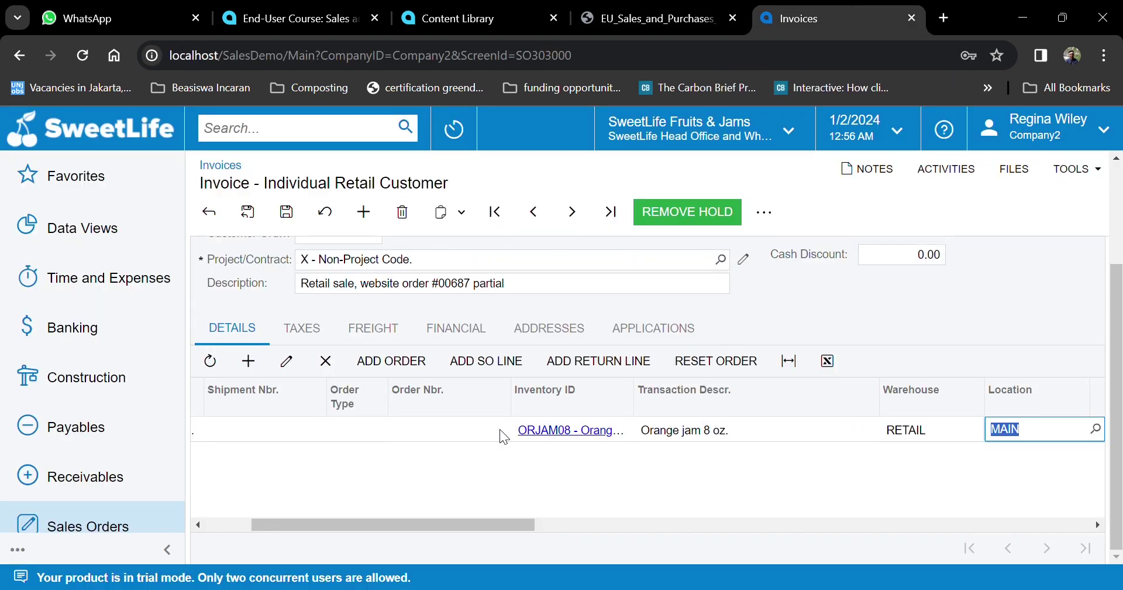
{"action": "left_click_drag", "start_coordinate": [508, 528], "coordinate": [641, 534]}
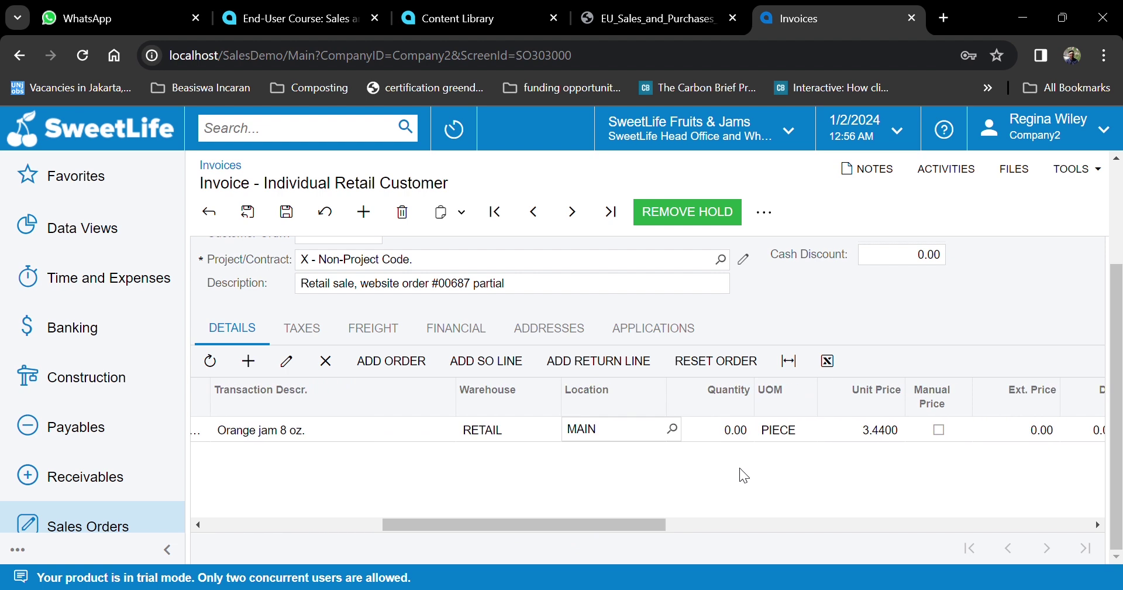
{"action": "left_click", "coordinate": [739, 436]}
{"action": "type", "text": "1"}
{"action": "key", "text": "Tab"}
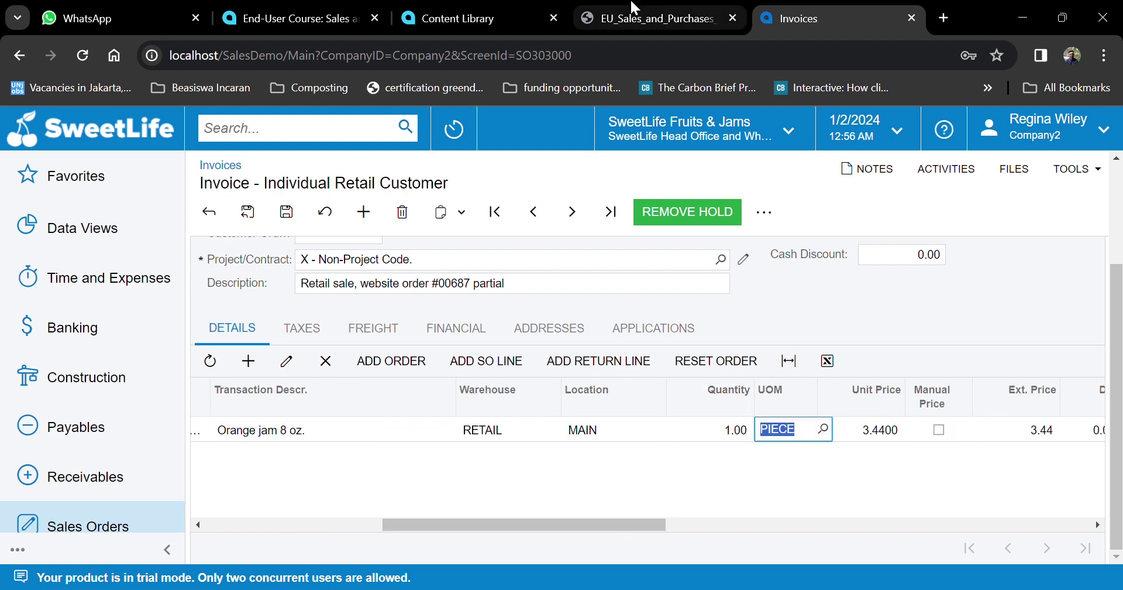
{"action": "left_click", "coordinate": [585, 17]}
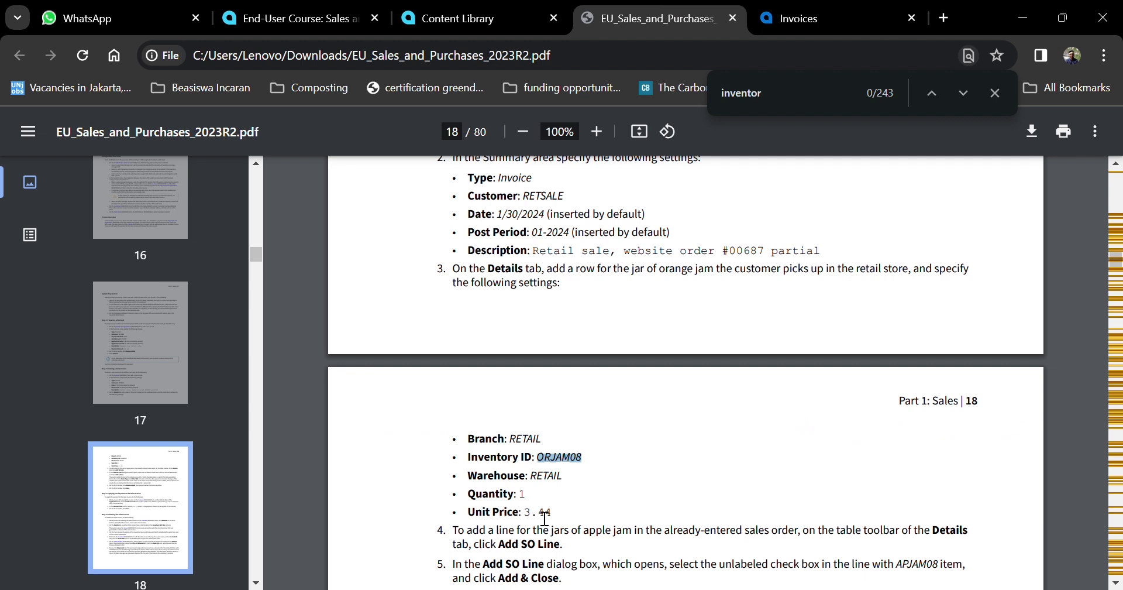
{"action": "left_click", "coordinate": [821, 19]}
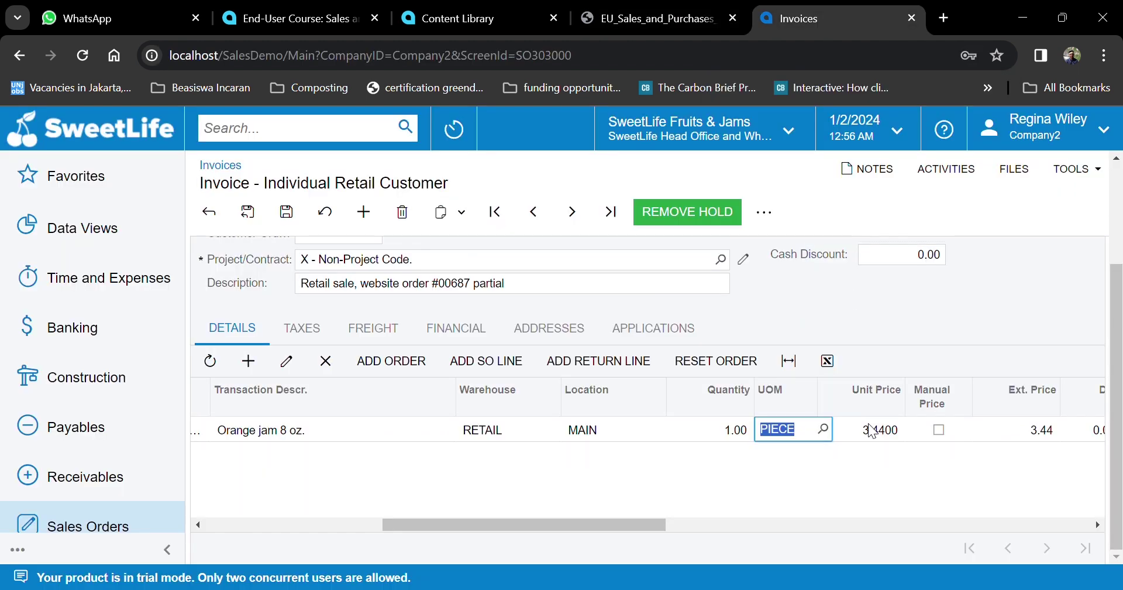
{"action": "left_click", "coordinate": [837, 516]}
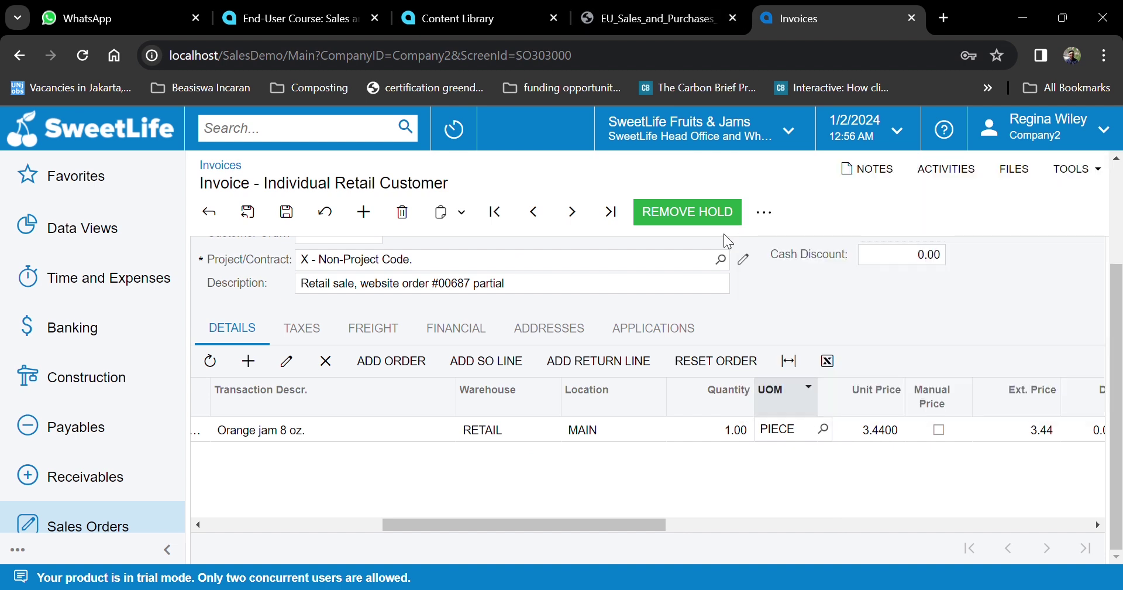
- Read the guide's instructions for adding the apple jam sales order line and save the invoice
{"action": "left_click", "coordinate": [685, 15]}
{"action": "scroll", "coordinate": [582, 392], "scroll_direction": "down", "scroll_amount": 3}
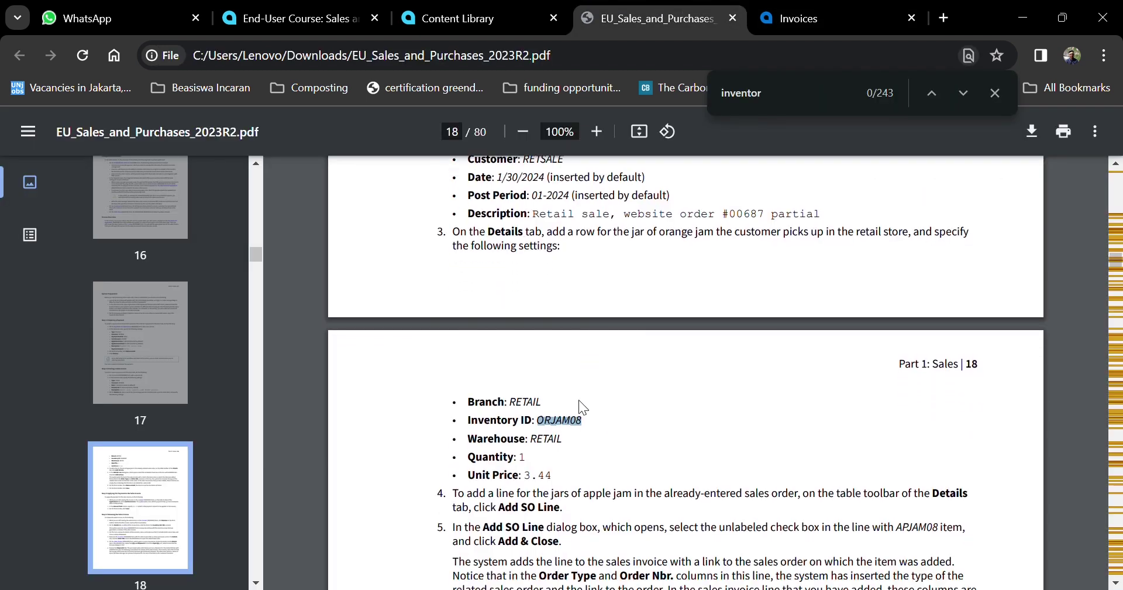
{"action": "key", "text": "ctrl+Tab"}
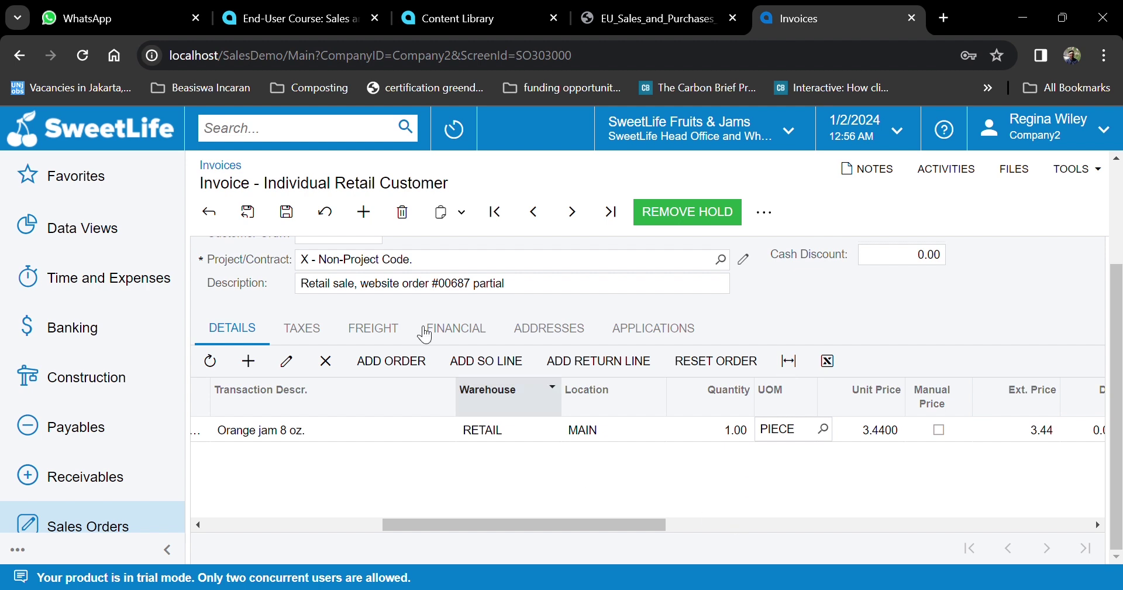
{"action": "left_click", "coordinate": [287, 212]}
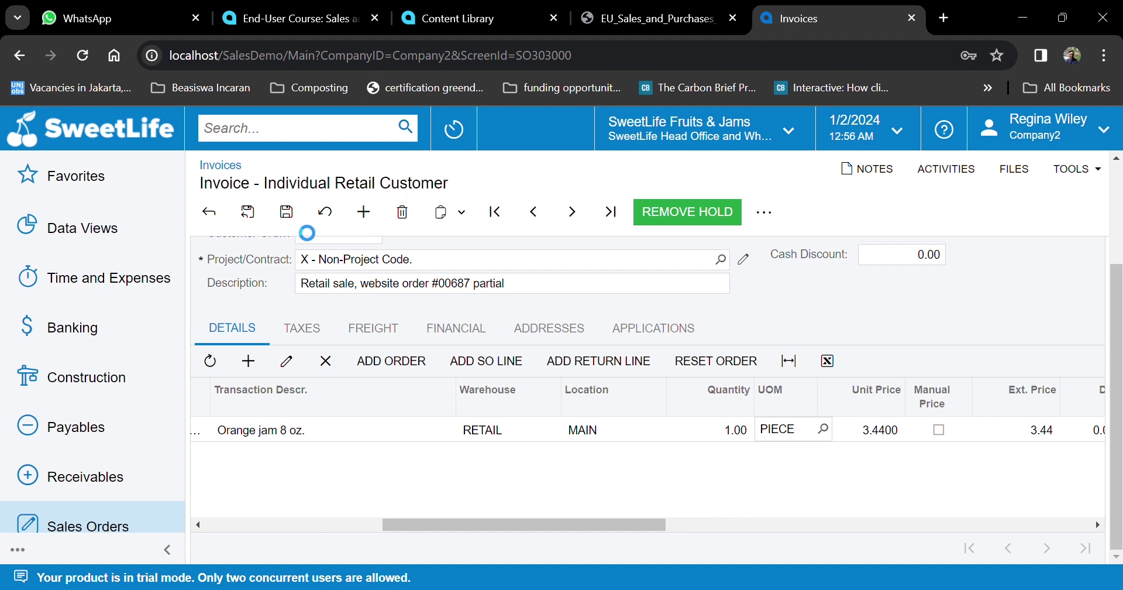
{"action": "scroll", "coordinate": [471, 473], "scroll_direction": "down", "scroll_amount": 3}
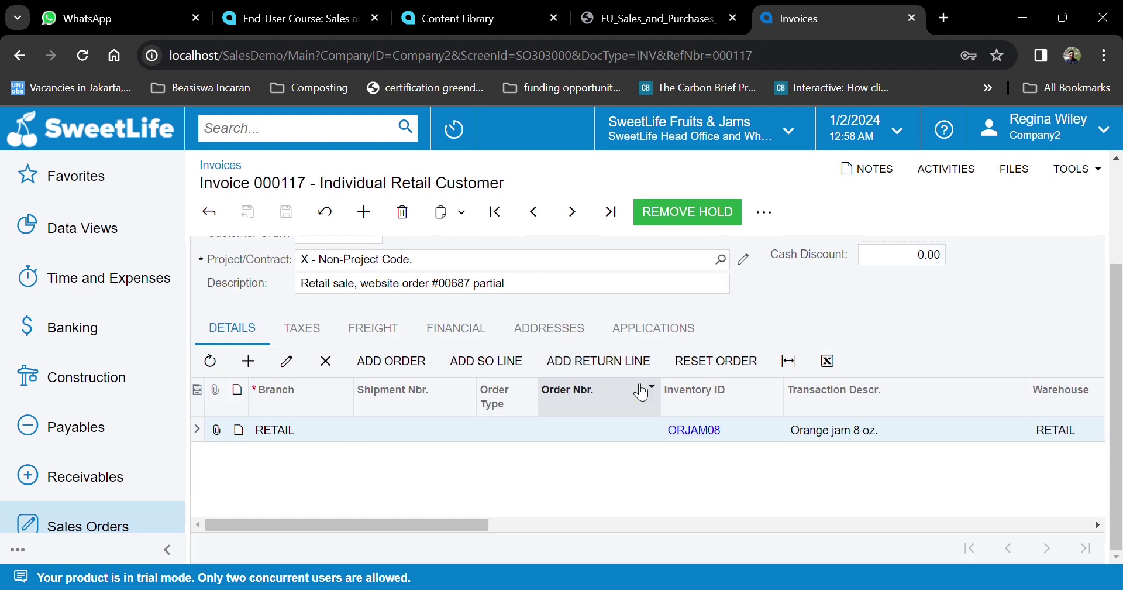
- Add the APJAM08 sales order line to the invoice and remove the invoice from hold
{"action": "left_click", "coordinate": [497, 368]}
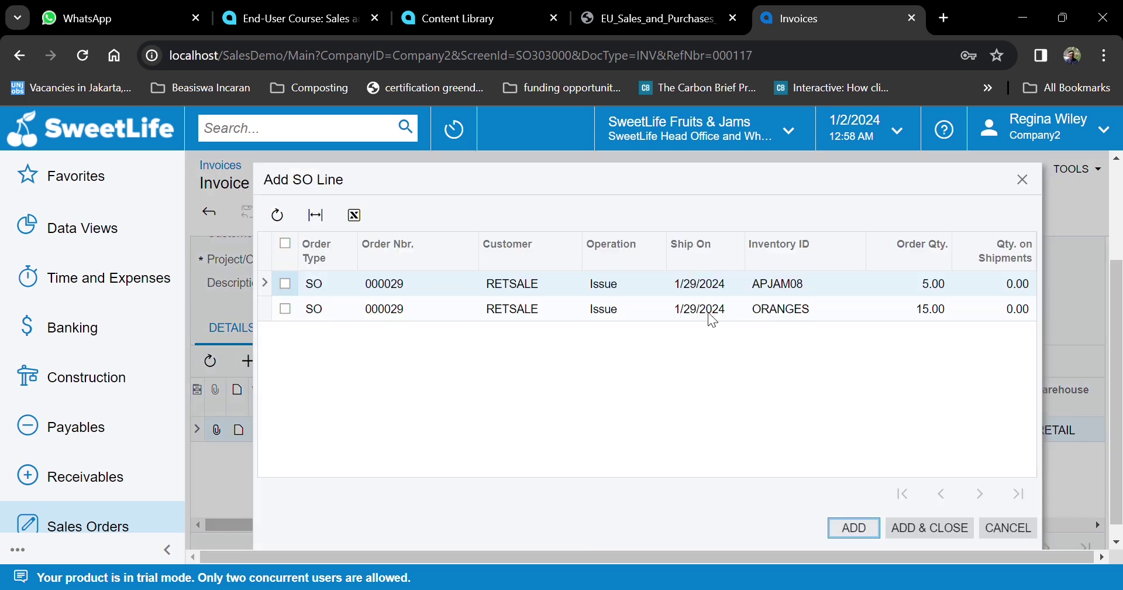
{"action": "left_click", "coordinate": [285, 285]}
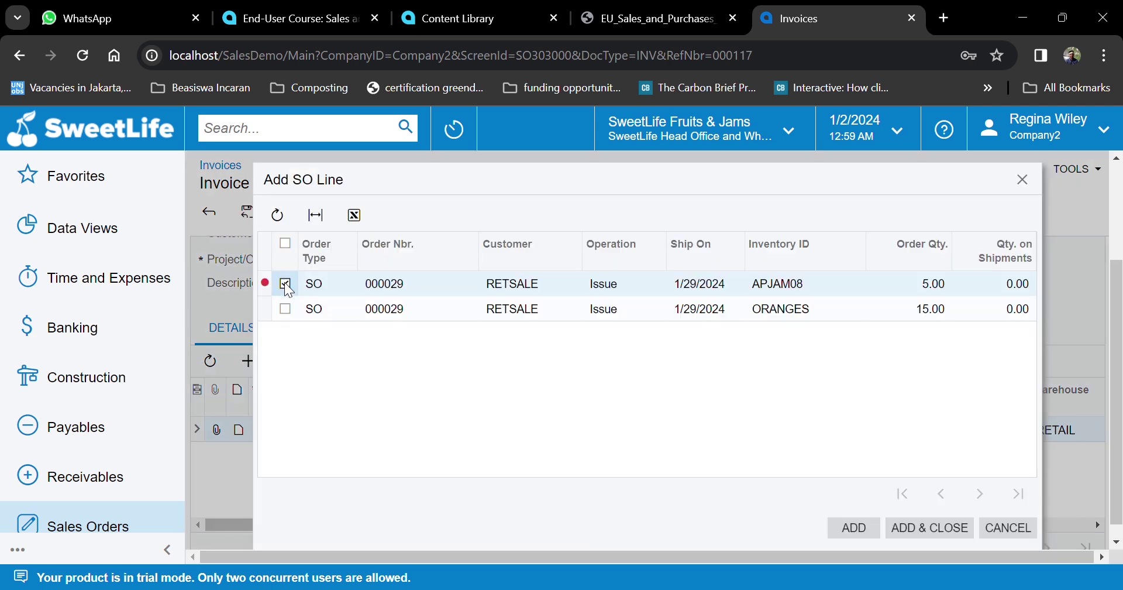
{"action": "left_click", "coordinate": [930, 528]}
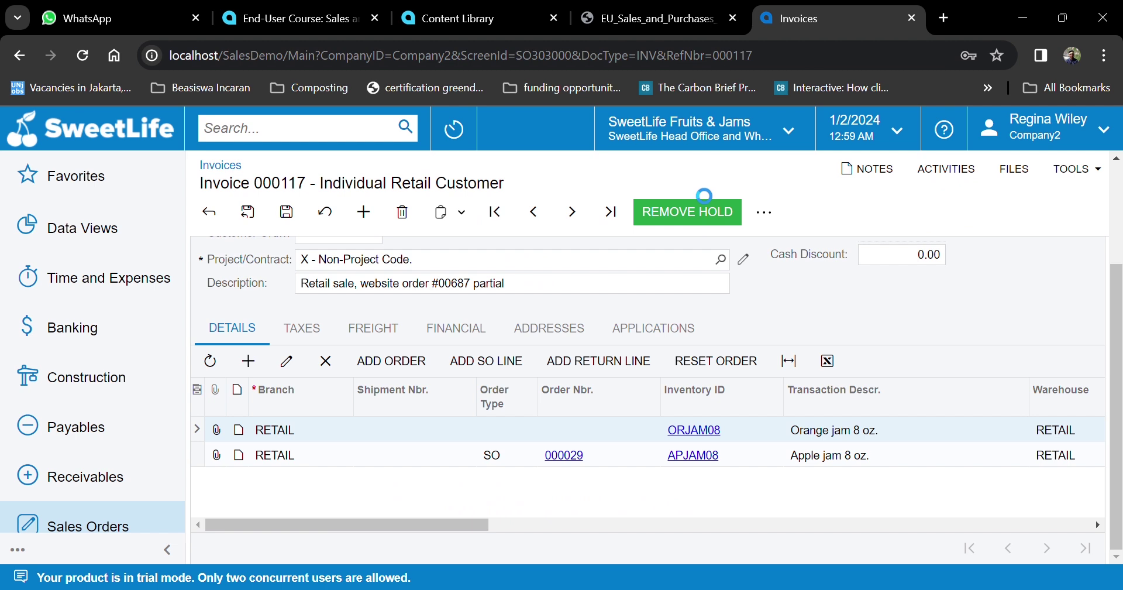
{"action": "left_click", "coordinate": [703, 200]}
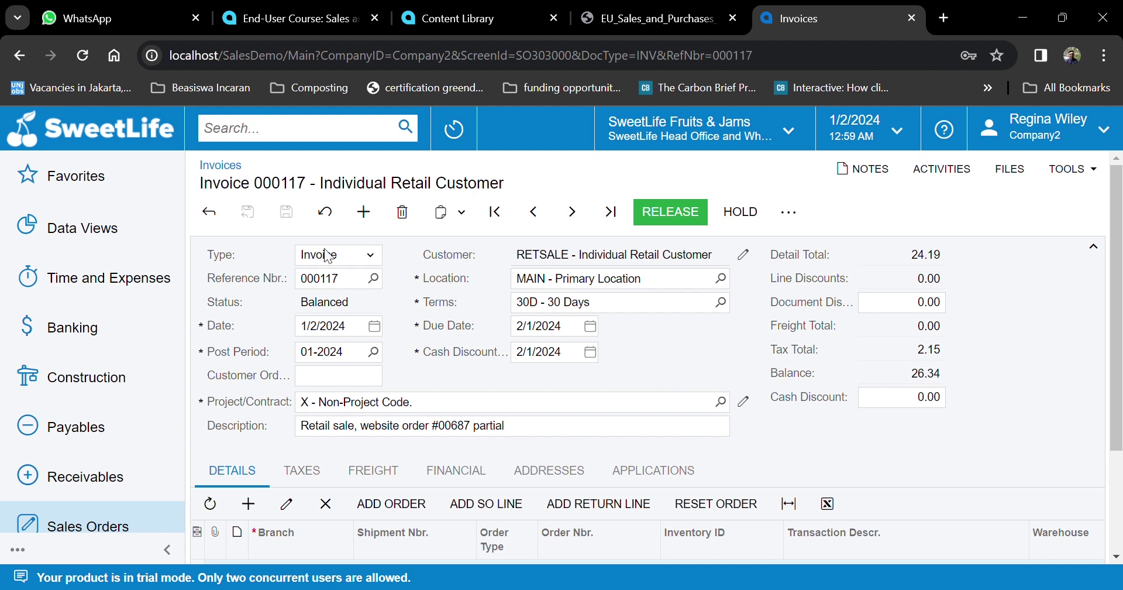
{"action": "scroll", "coordinate": [755, 434], "scroll_direction": "down", "scroll_amount": 3}
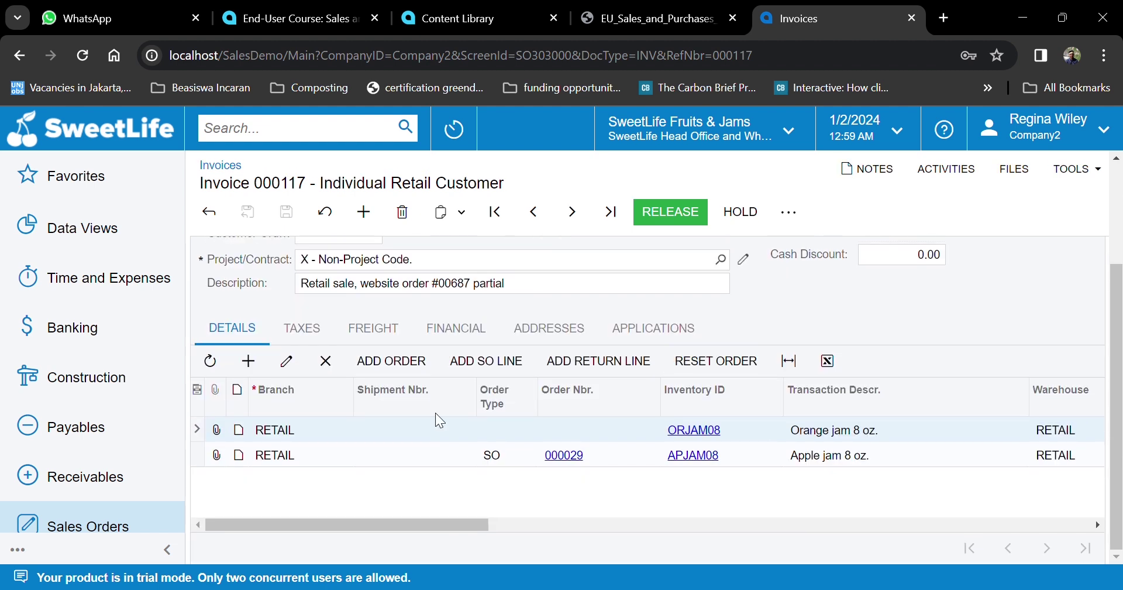
- Follow the APJAM08 line's link to its related sales order and read the PDF guide's instructions for reviewing it
{"action": "scroll", "coordinate": [447, 495], "scroll_direction": "up", "scroll_amount": 3}
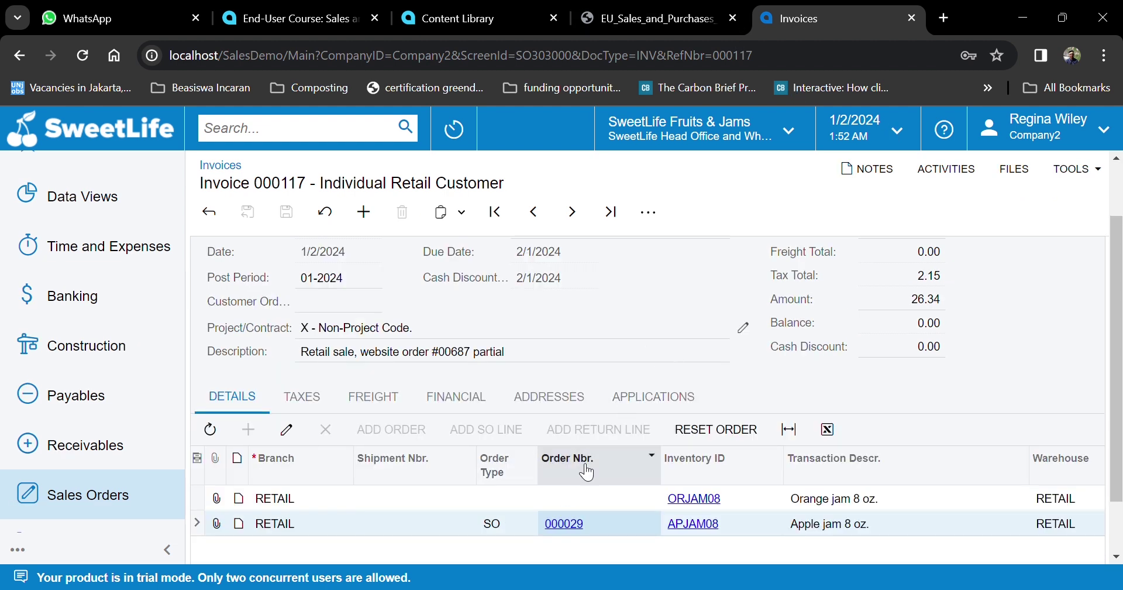
{"action": "left_click", "coordinate": [566, 523]}
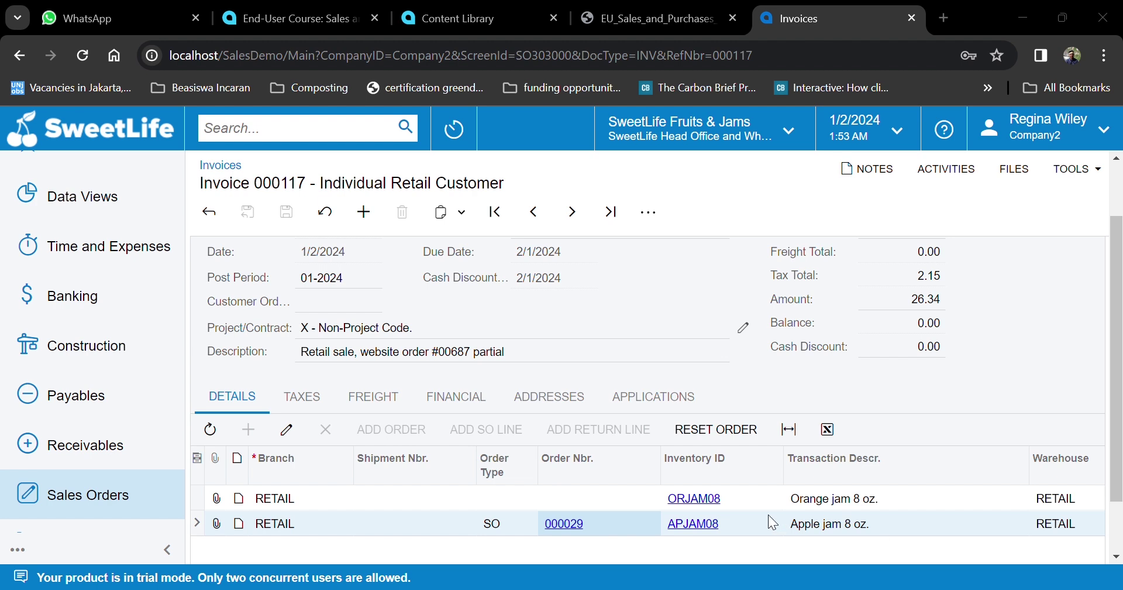
{"action": "left_click", "coordinate": [636, 8]}
{"action": "scroll", "coordinate": [609, 494], "scroll_direction": "down", "scroll_amount": 5}
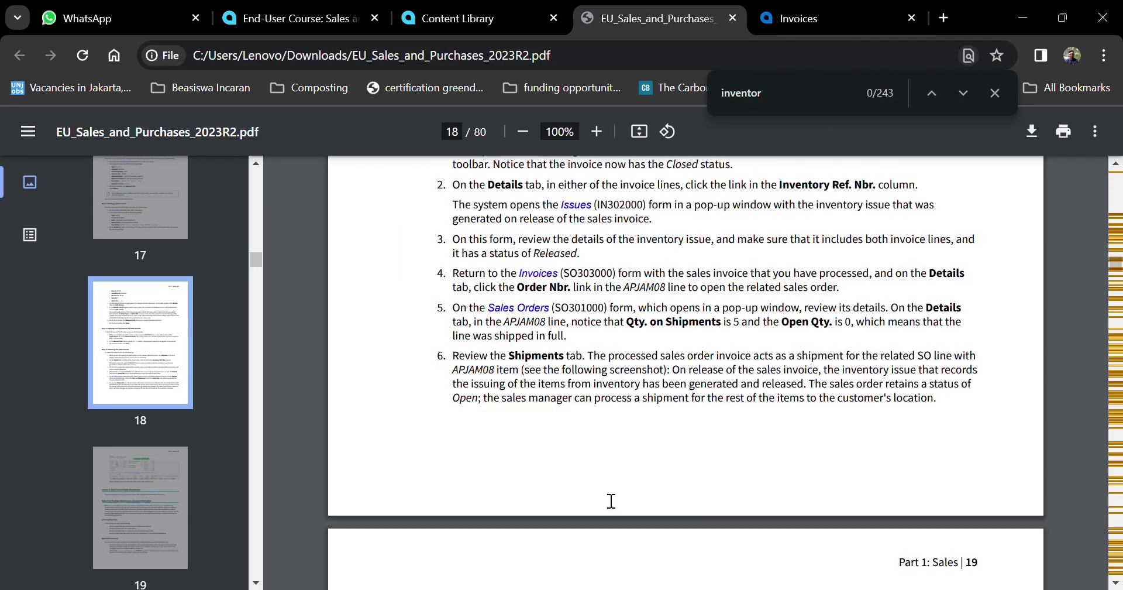
{"action": "scroll", "coordinate": [611, 501], "scroll_direction": "down", "scroll_amount": 4}
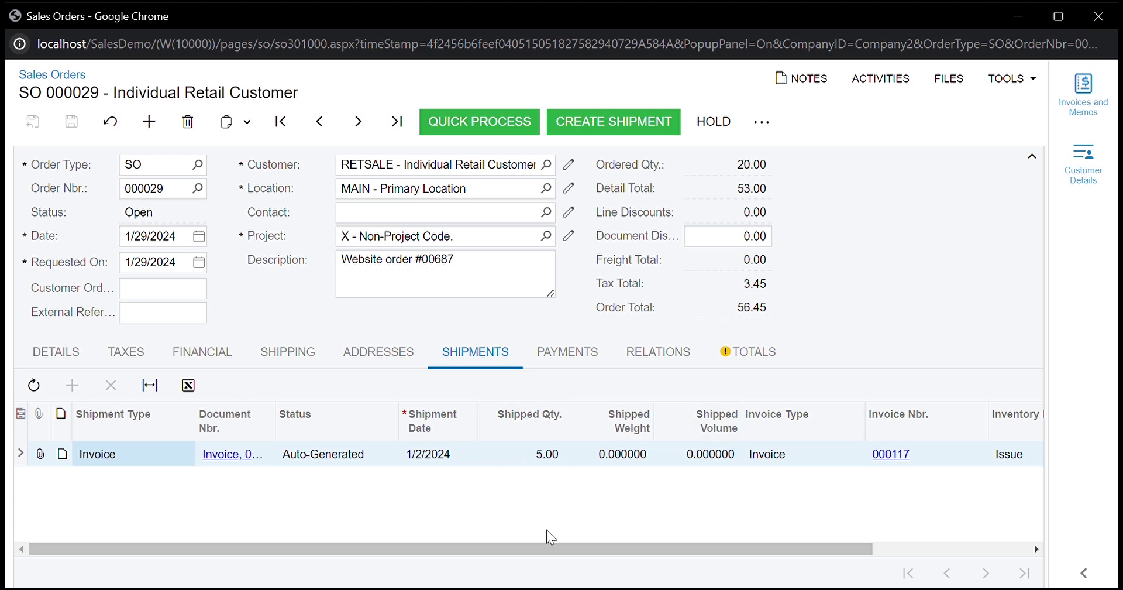
- Examine the sales order's shipment line across all columns, from shipment type through to the inventory reference number
{"action": "left_click_drag", "start_coordinate": [555, 549], "coordinate": [741, 579]}
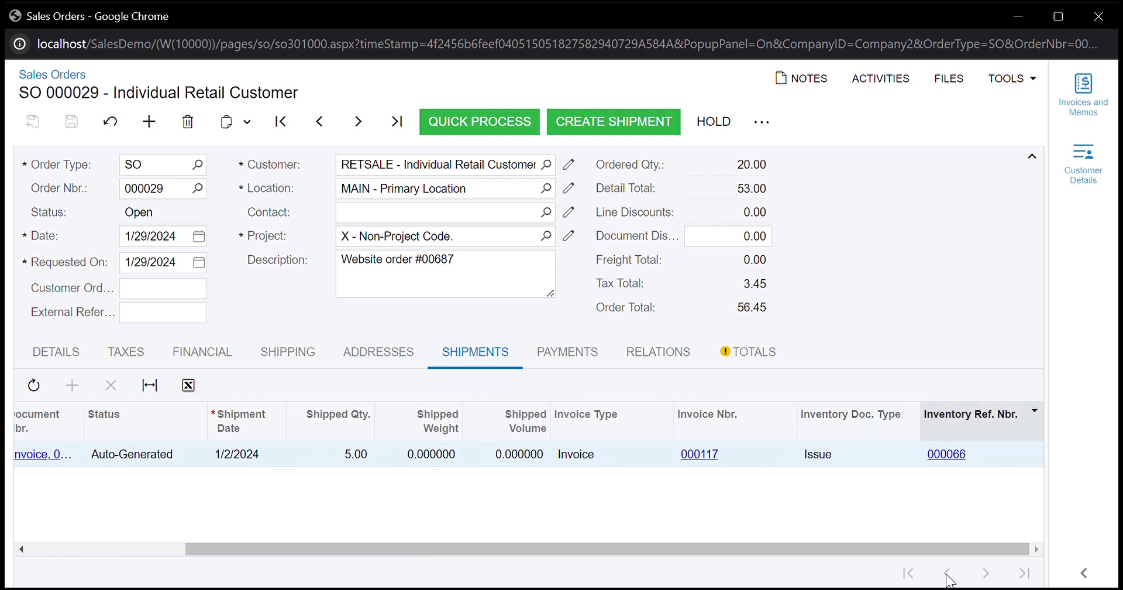
{"action": "left_click_drag", "start_coordinate": [848, 553], "coordinate": [681, 574]}
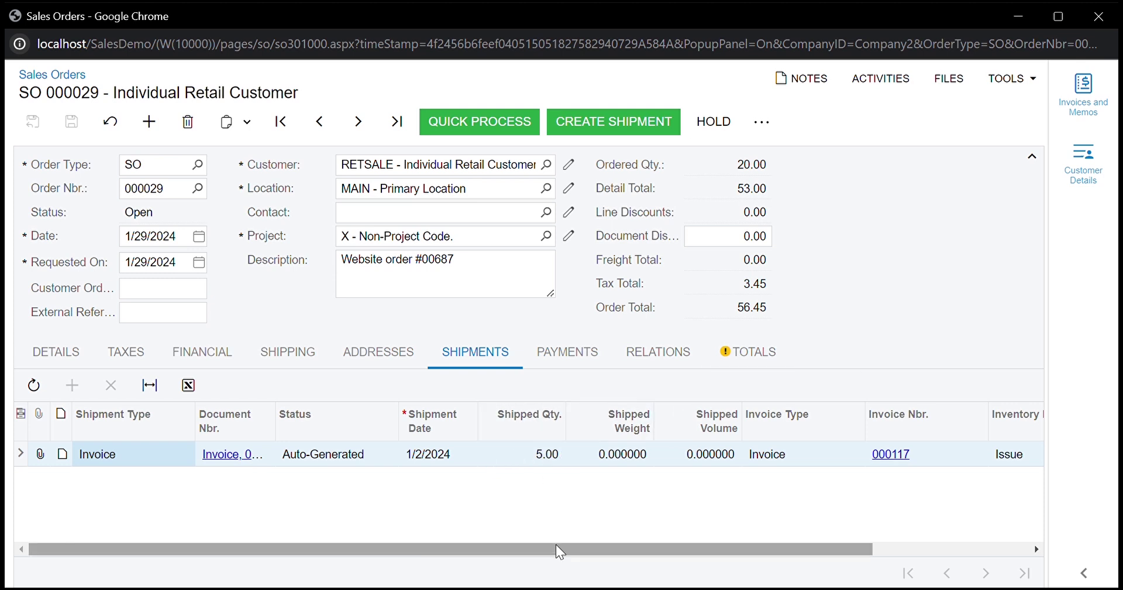
{"action": "left_click_drag", "start_coordinate": [557, 547], "coordinate": [713, 548]}
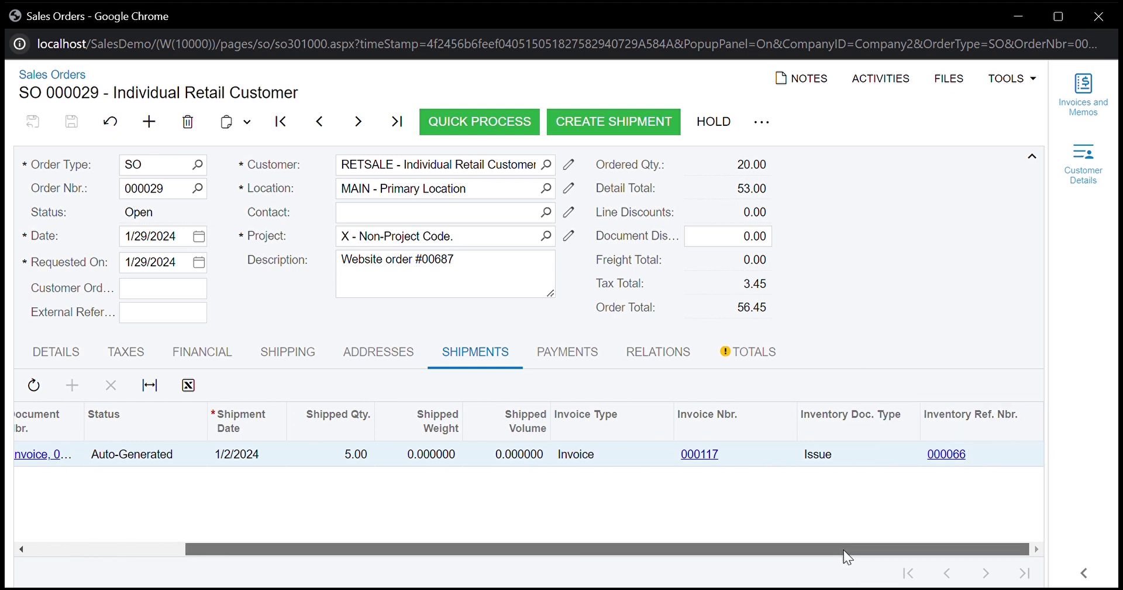
{"action": "left_click_drag", "start_coordinate": [845, 550], "coordinate": [681, 570]}
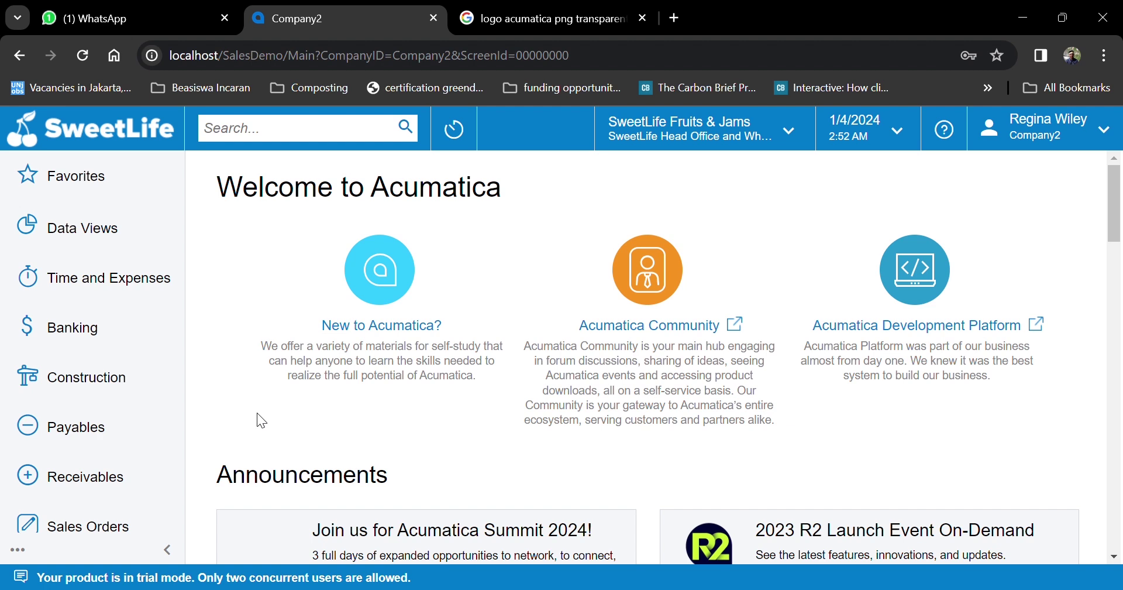
- Find the Purchase Orders form by its ID PO301000 and create a new purchase order
{"action": "left_click", "coordinate": [322, 146]}
{"action": "type", "text": "PO301000"}
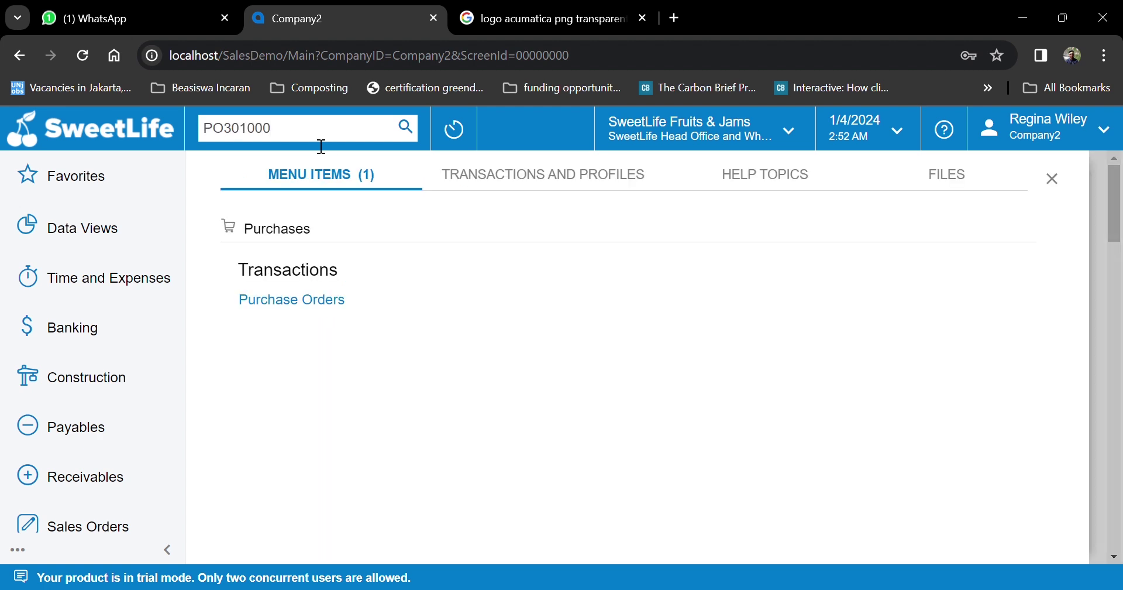
{"action": "left_click", "coordinate": [295, 302]}
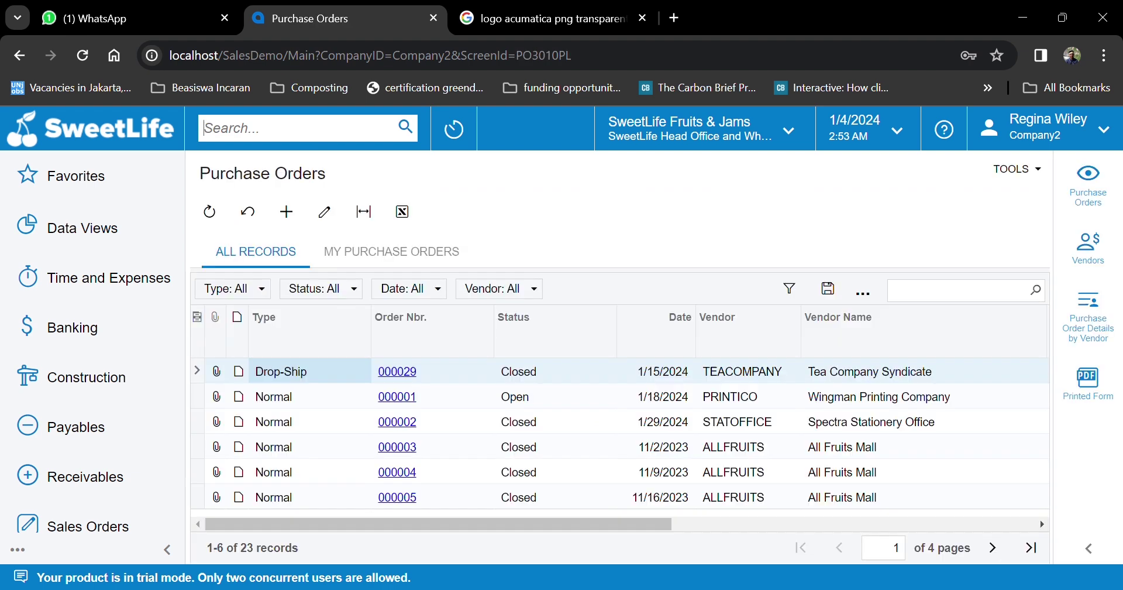
{"action": "left_click", "coordinate": [288, 215]}
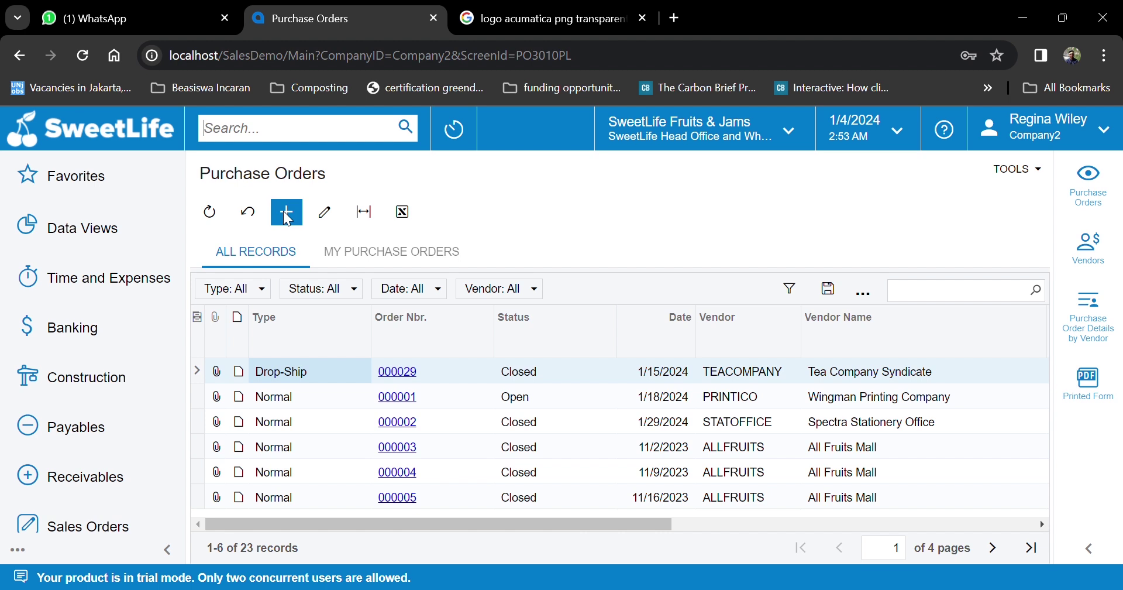
{"action": "left_click", "coordinate": [288, 214]}
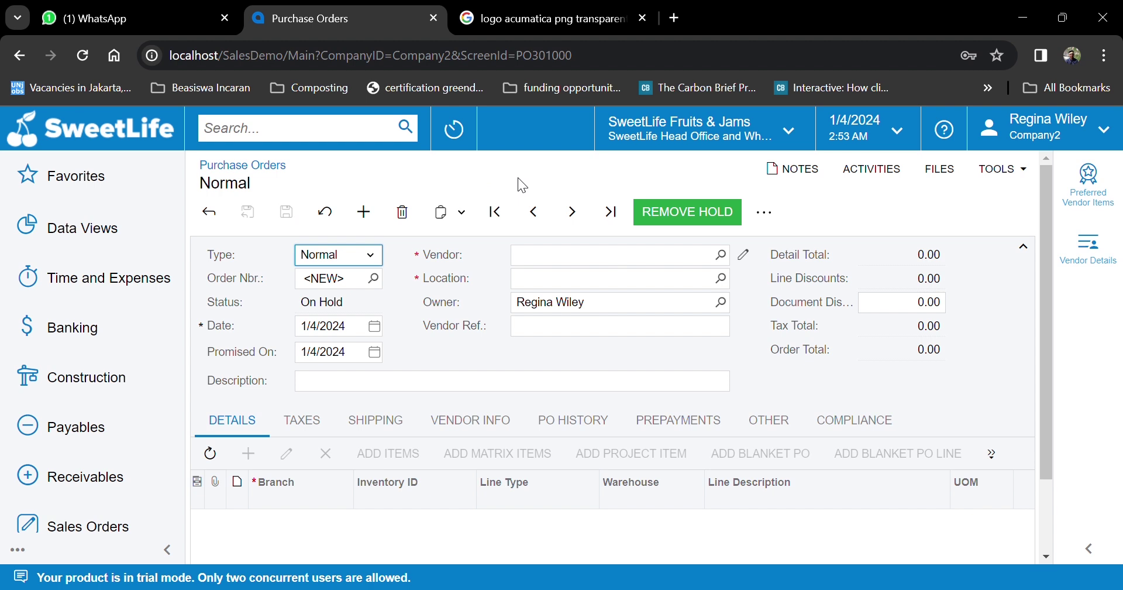
- Keep the purchase order type as Normal and set the vendor to GLORYFRUIT (Glory Fruit Case)
{"action": "left_click", "coordinate": [375, 256]}
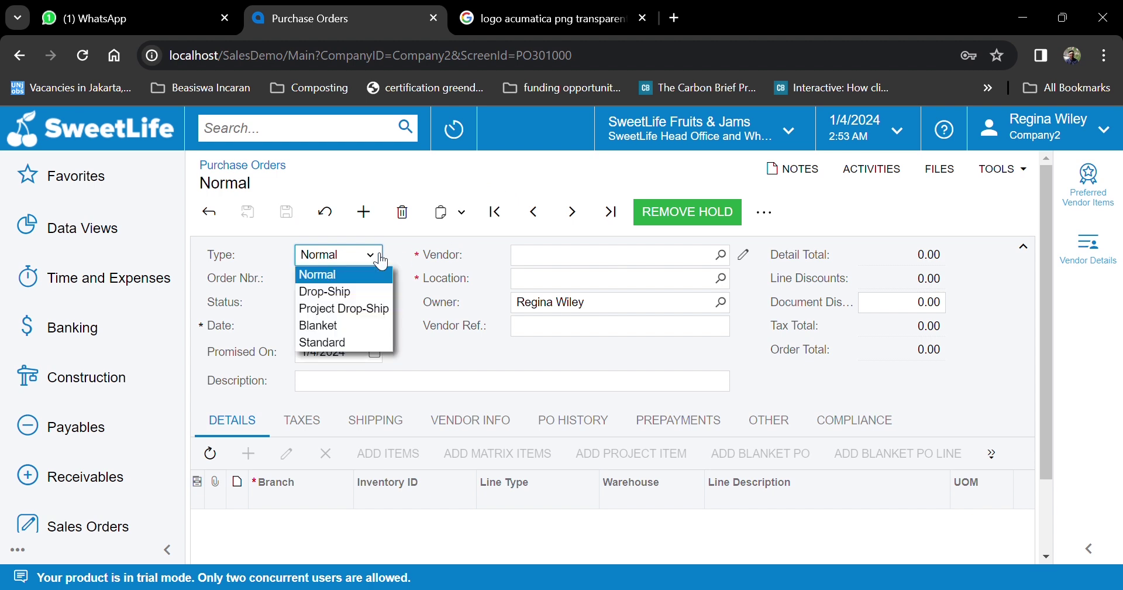
{"action": "left_click", "coordinate": [381, 262]}
{"action": "left_click", "coordinate": [560, 263]}
{"action": "type", "text": "GLORYFRUIT"}
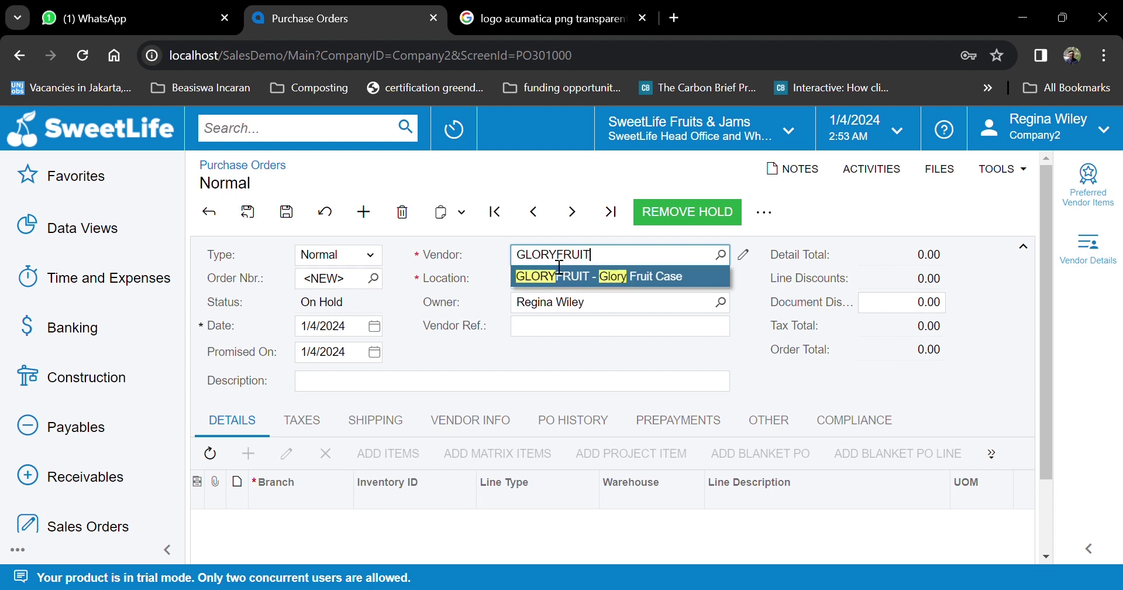
{"action": "left_click", "coordinate": [563, 276]}
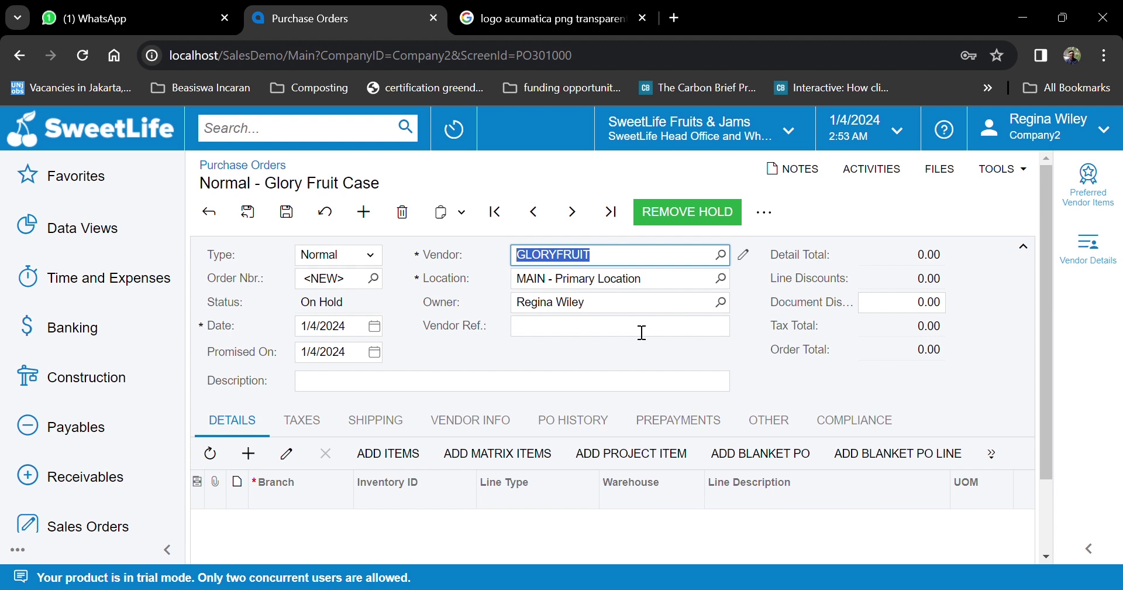
- Set the purchase order date to 1/30/2024 and enter the description "Purchase of fruits"
{"action": "left_click", "coordinate": [374, 325]}
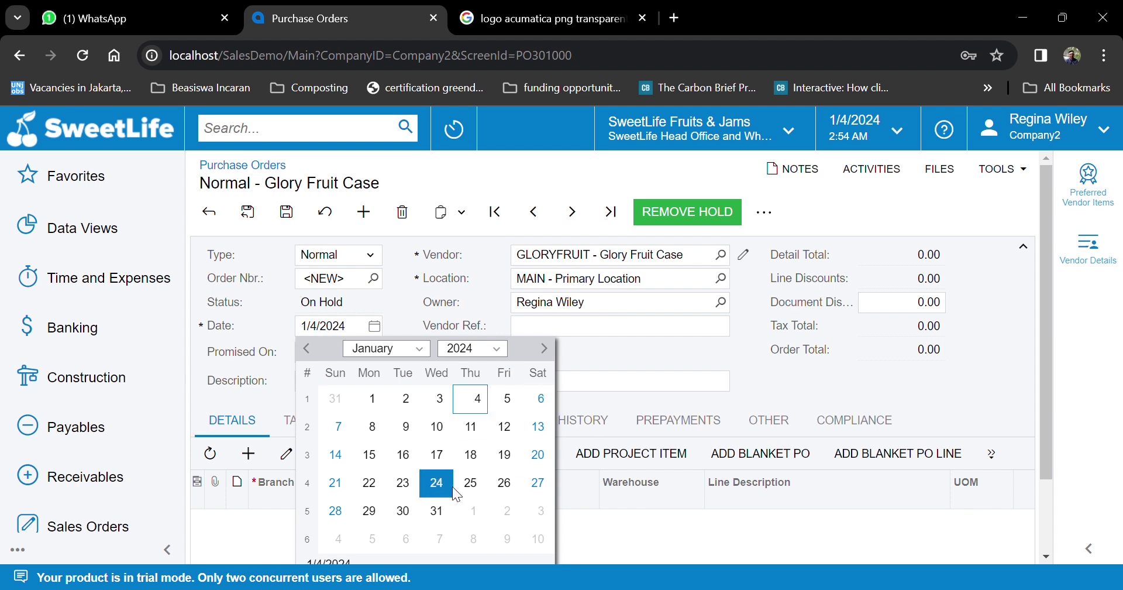
{"action": "left_click", "coordinate": [403, 511]}
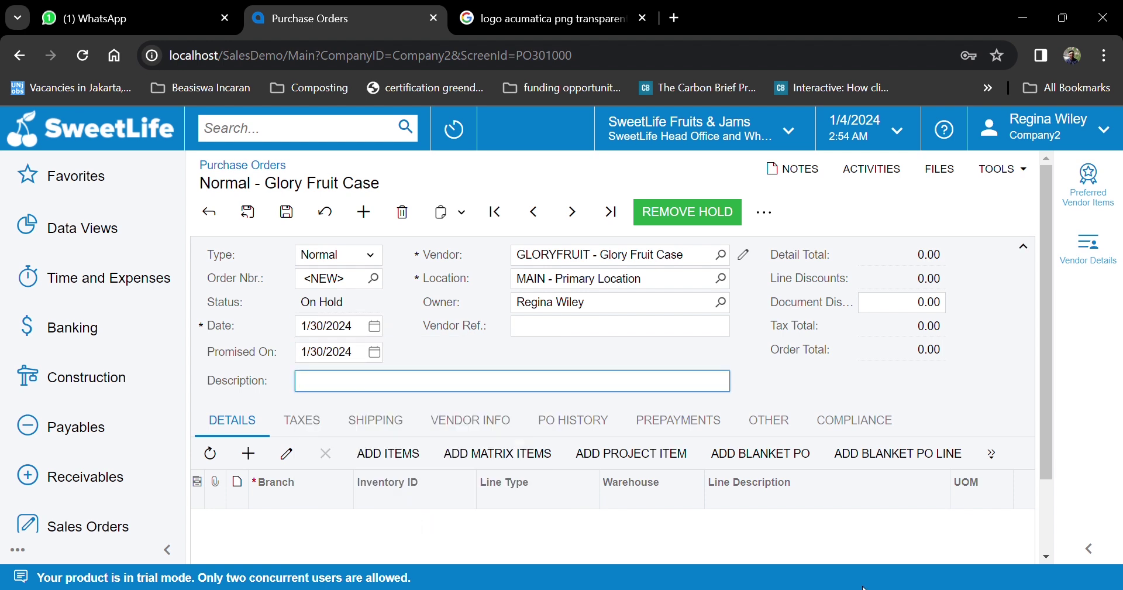
{"action": "type", "text": "Purchase of fruits"}
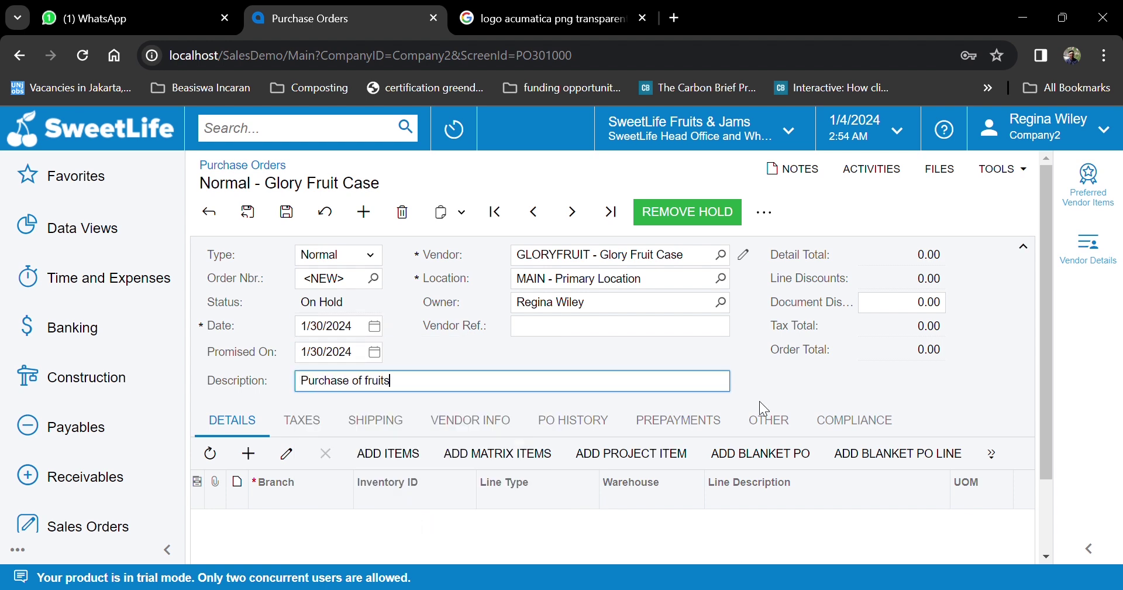
{"action": "key", "text": "alt+Tab"}
{"action": "key", "text": "alt+Tab"}
{"action": "key", "text": "alt+Tab"}
{"action": "key", "text": "alt+Tab"}
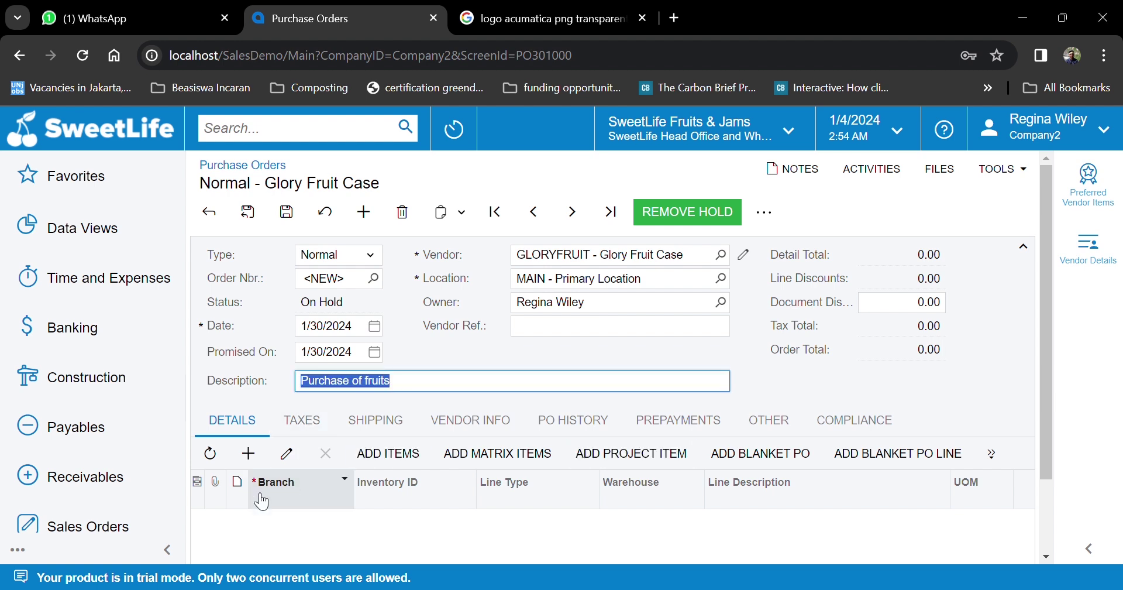
- Add a purchase order line for branch HEADOFFICE with the inventory item APPLES (Fresh apples 1 lb)
{"action": "left_click", "coordinate": [249, 454]}
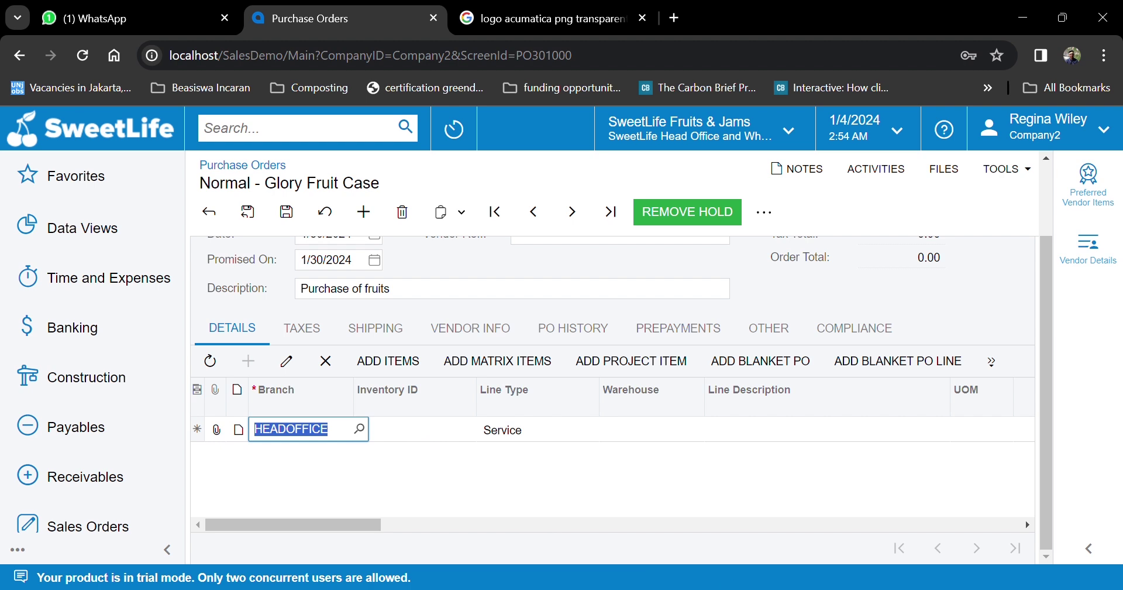
{"action": "key", "text": "alt+Tab"}
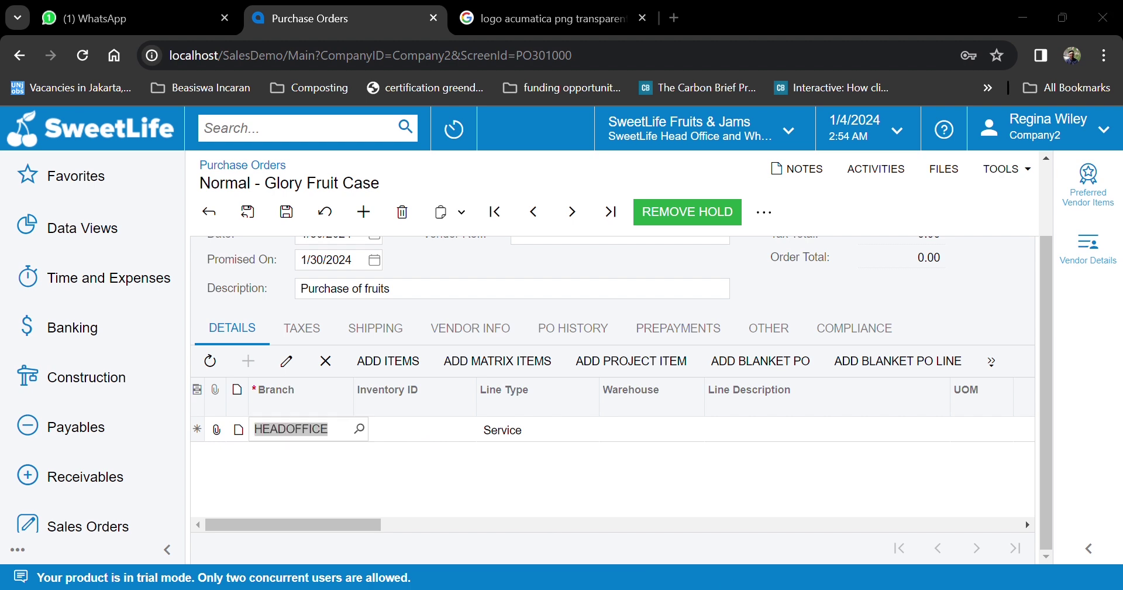
{"action": "key", "text": "alt+Tab"}
{"action": "left_click", "coordinate": [402, 433]}
{"action": "type", "text": "APPL"}
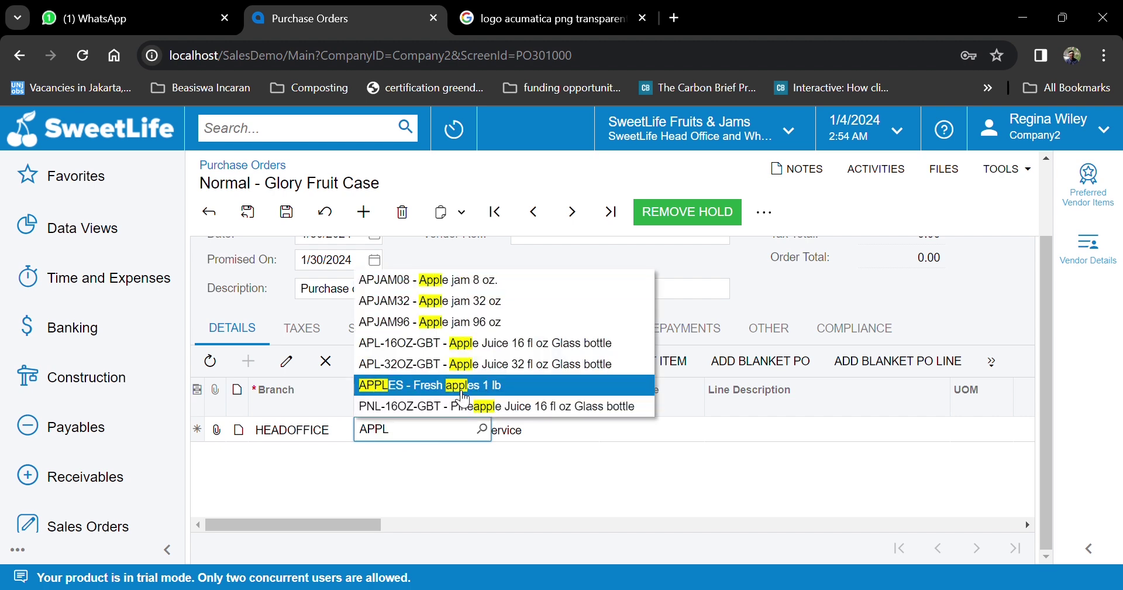
{"action": "left_click", "coordinate": [464, 399]}
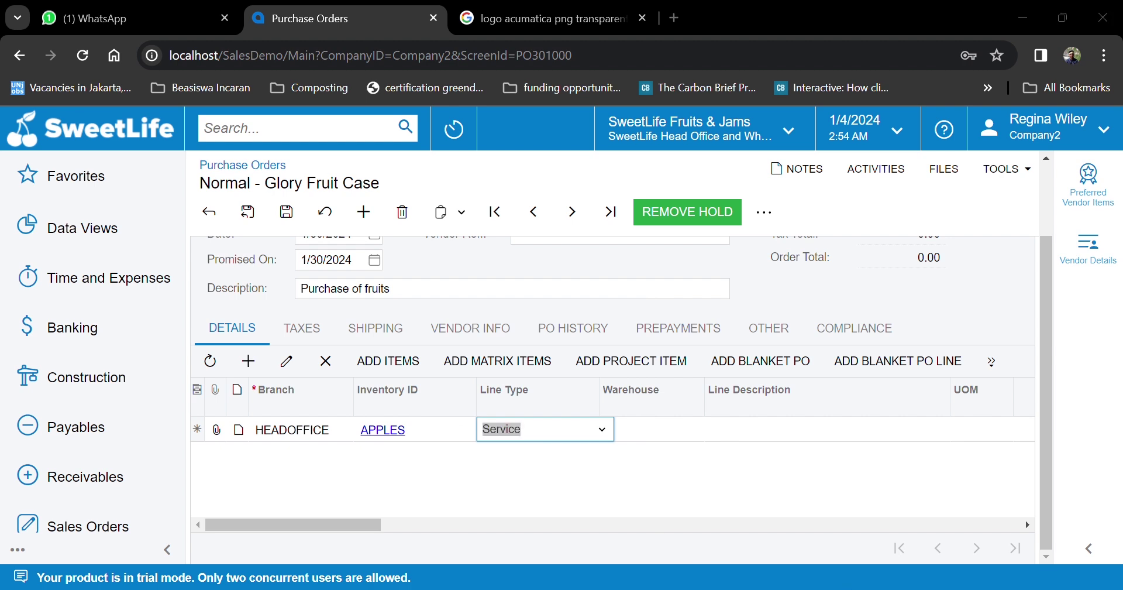
- Set the APPLES line's order quantity to 1
{"action": "left_click_drag", "start_coordinate": [406, 517], "coordinate": [440, 518]}
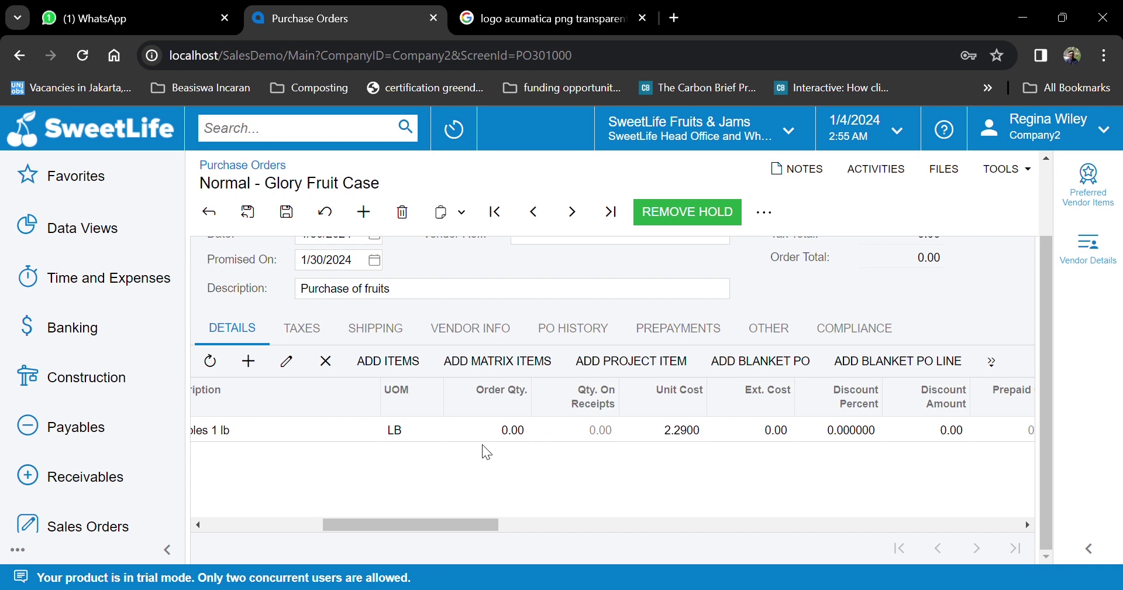
{"action": "left_click", "coordinate": [516, 433]}
{"action": "type", "text": "1"}
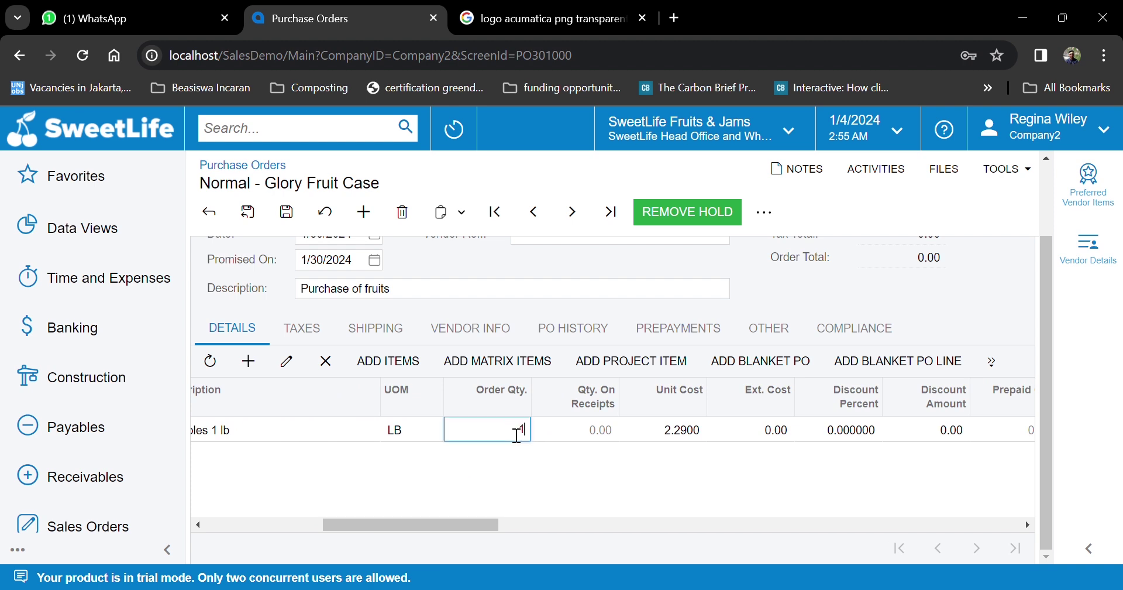
{"action": "key", "text": "Tab"}
{"action": "key", "text": "alt+Tab"}
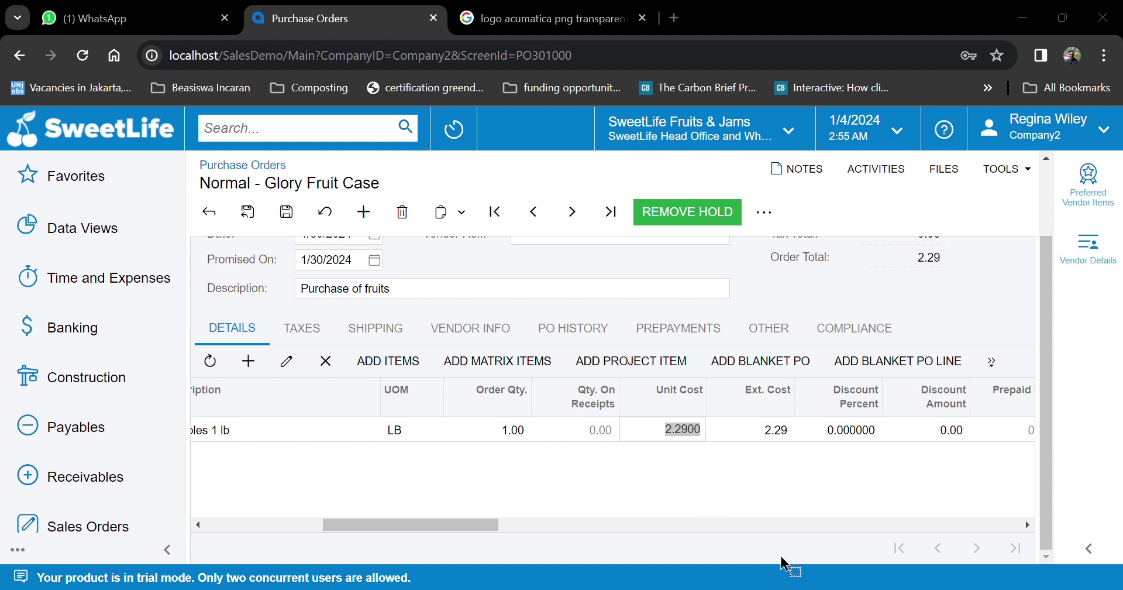
- Add a second line for branch HEADOFFICE with the item LEMONS (Fresh lemons 1 lb), keeping the WHOLESALE warehouse
{"action": "scroll", "coordinate": [526, 457], "scroll_direction": "left", "scroll_amount": 5}
{"action": "left_click", "coordinate": [259, 370]}
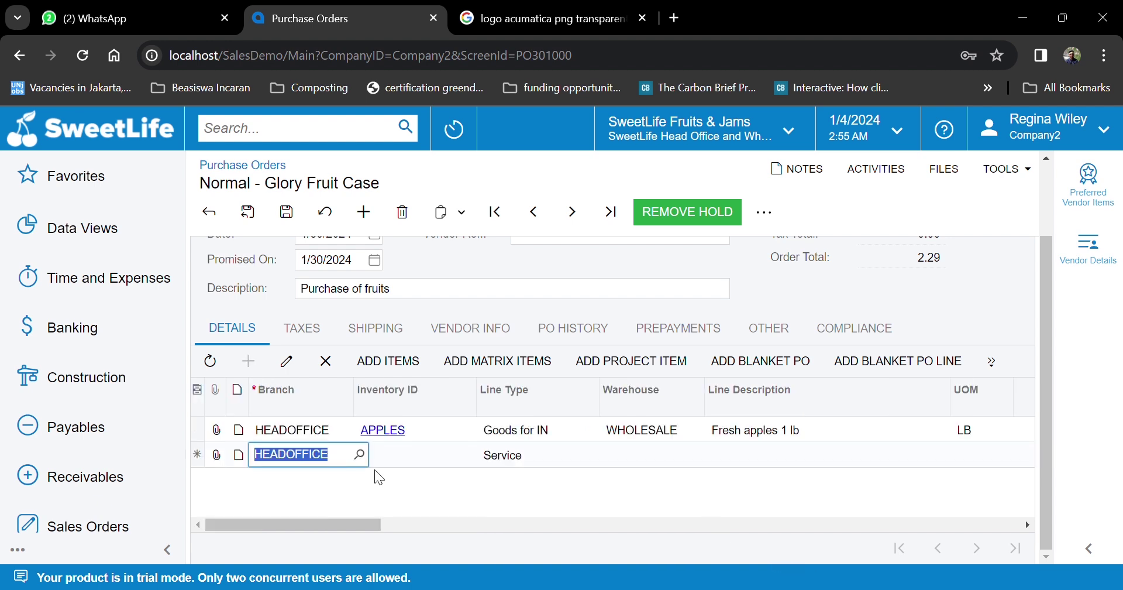
{"action": "left_click", "coordinate": [391, 457]}
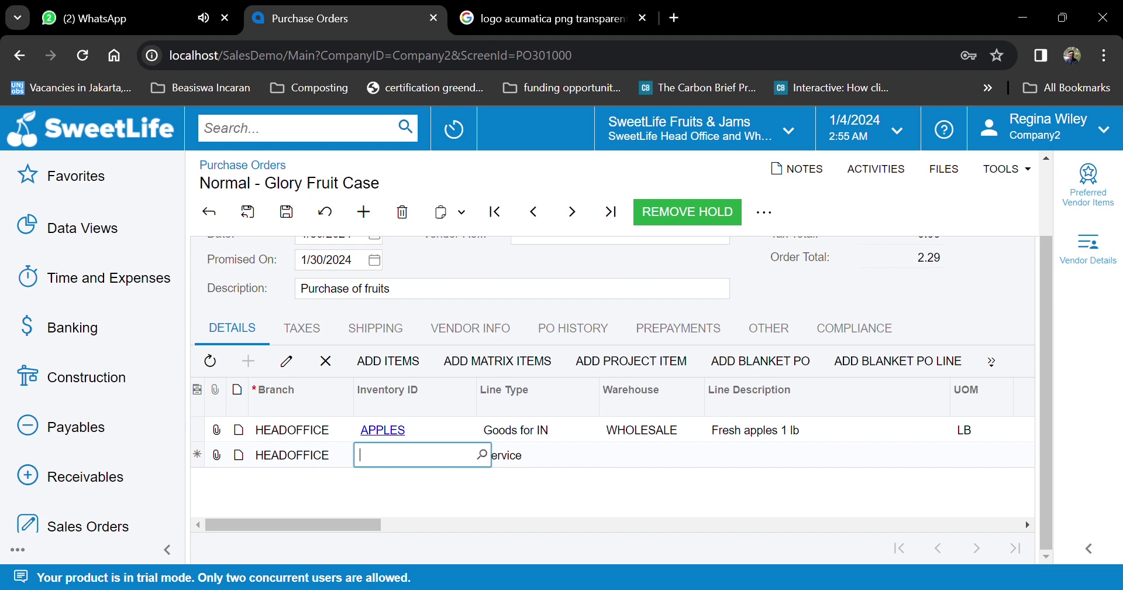
{"action": "key", "text": "alt+Tab"}
{"action": "type", "text": "LEMONS"}
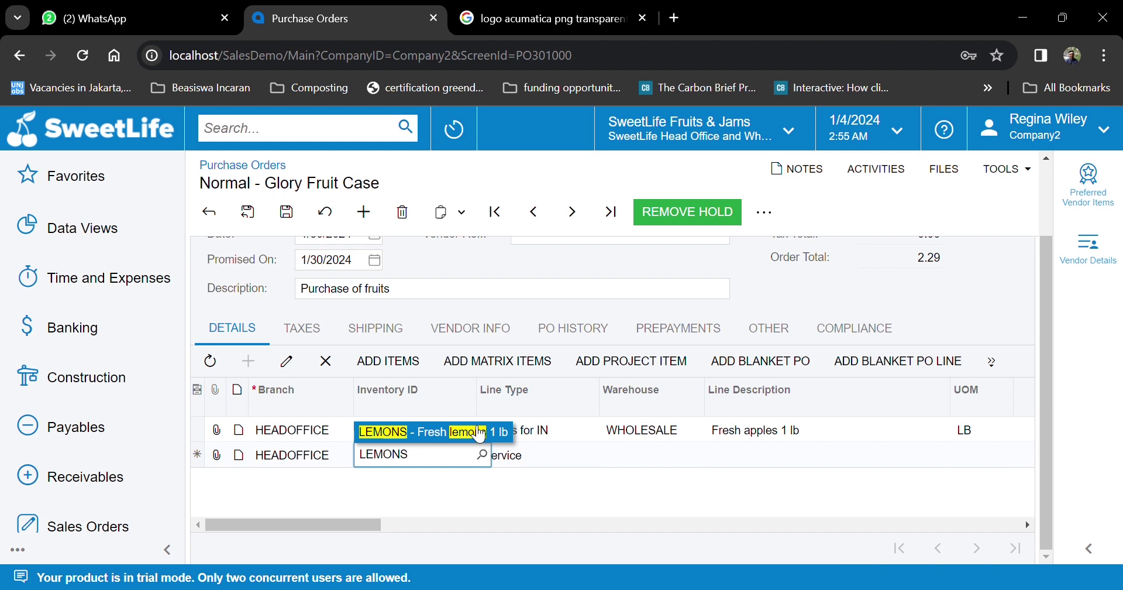
{"action": "left_click", "coordinate": [480, 433]}
{"action": "key", "text": "Tab"}
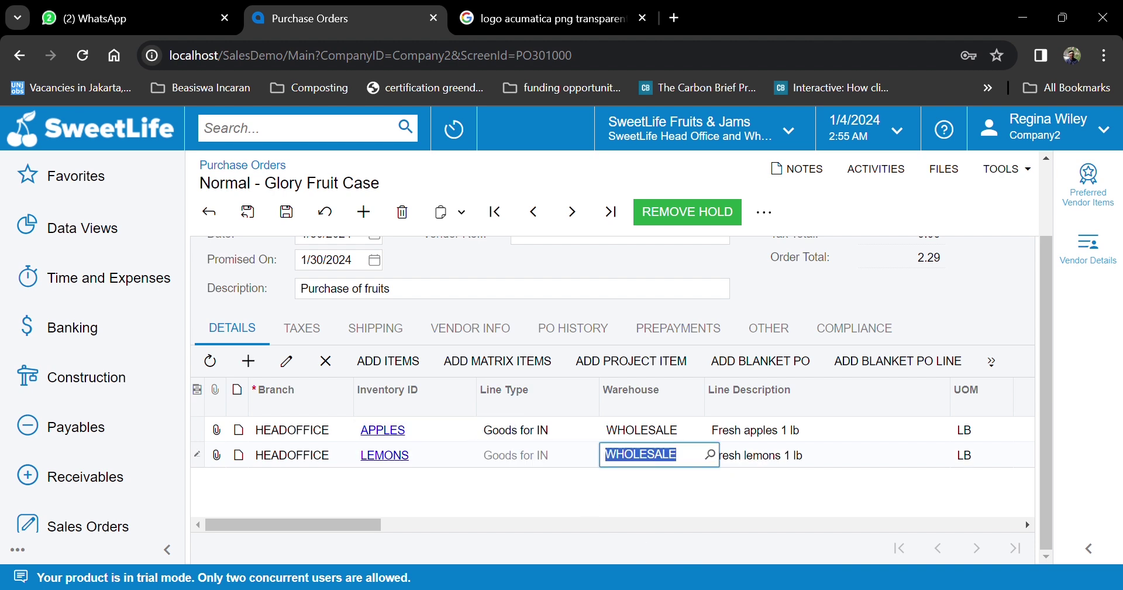
{"action": "key", "text": "alt+Tab"}
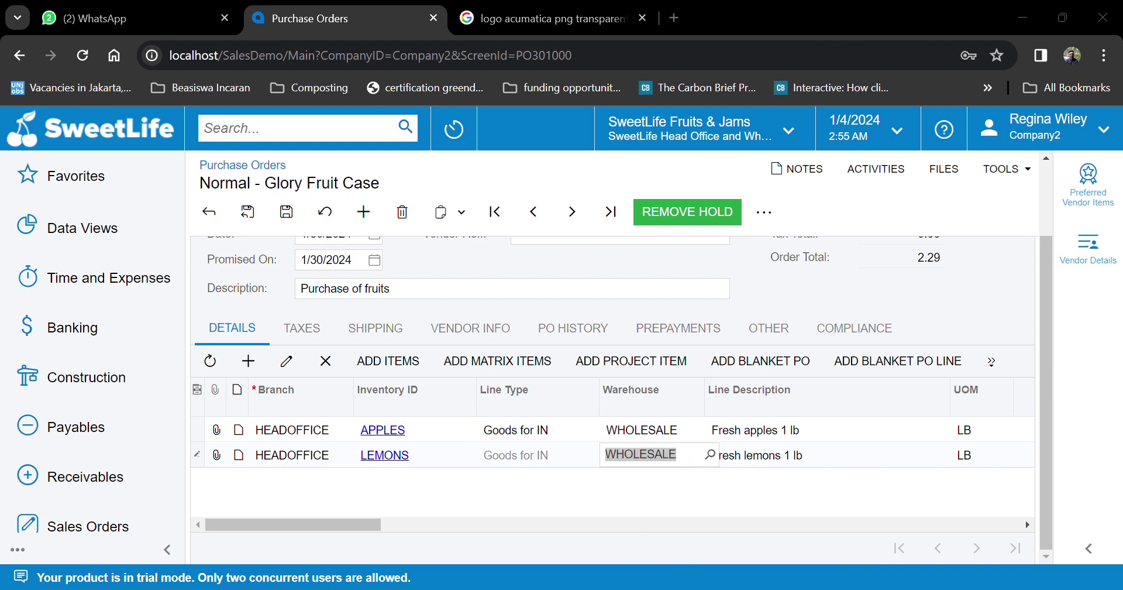
- Set the LEMONS line's order quantity to 50
{"action": "scroll", "coordinate": [649, 459], "scroll_direction": "right", "scroll_amount": 5}
{"action": "left_click", "coordinate": [650, 460]}
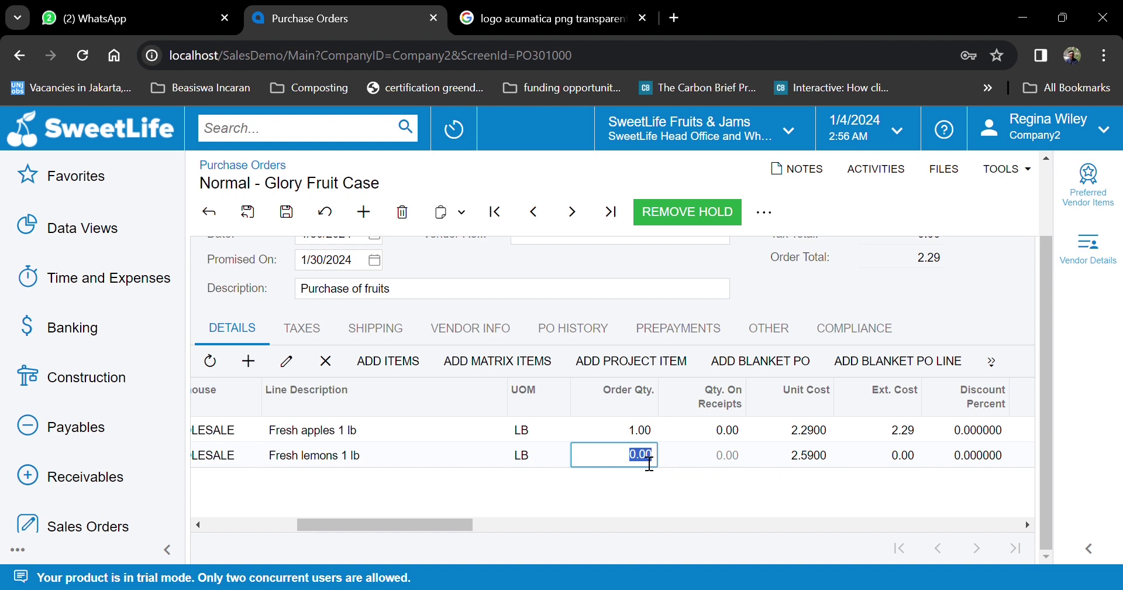
{"action": "type", "text": "50"}
{"action": "key", "text": "Tab"}
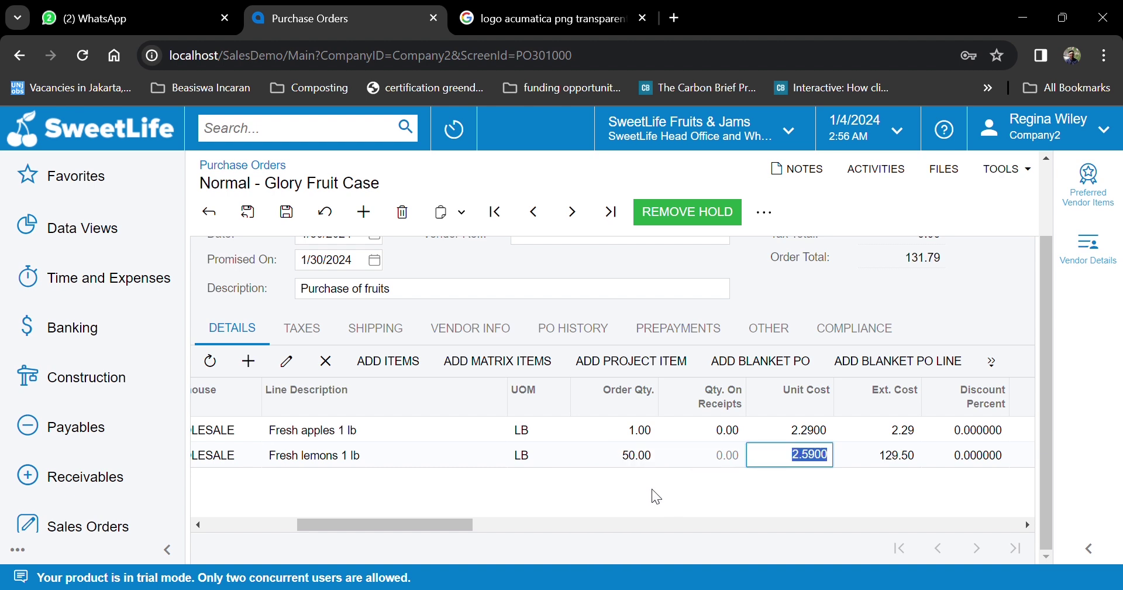
{"action": "key", "text": "alt+Tab"}
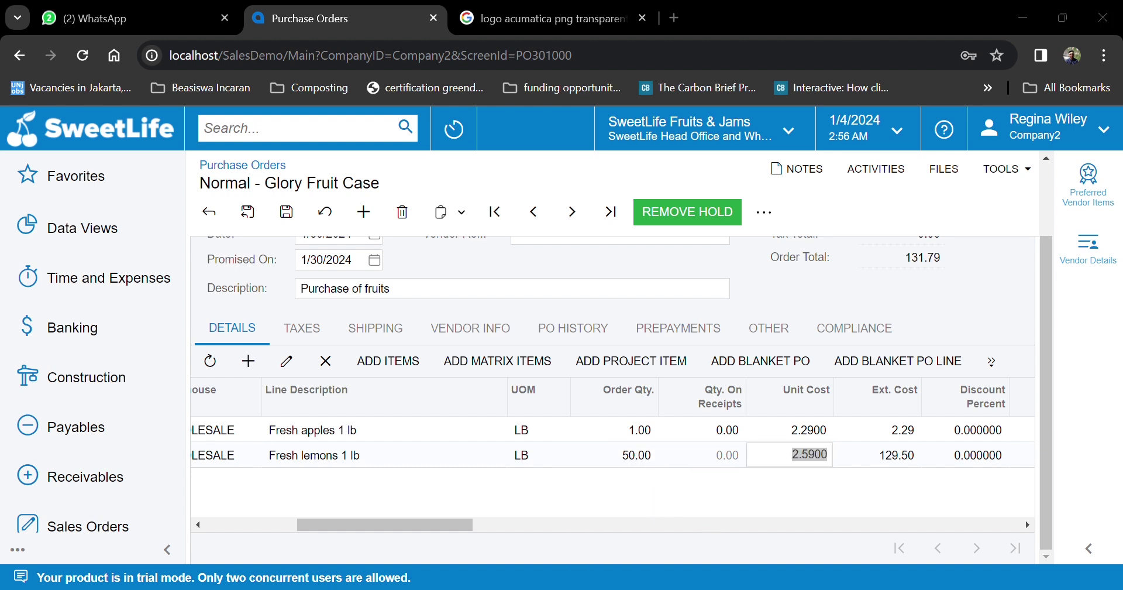
{"action": "scroll", "coordinate": [510, 504], "scroll_direction": "left", "scroll_amount": 5}
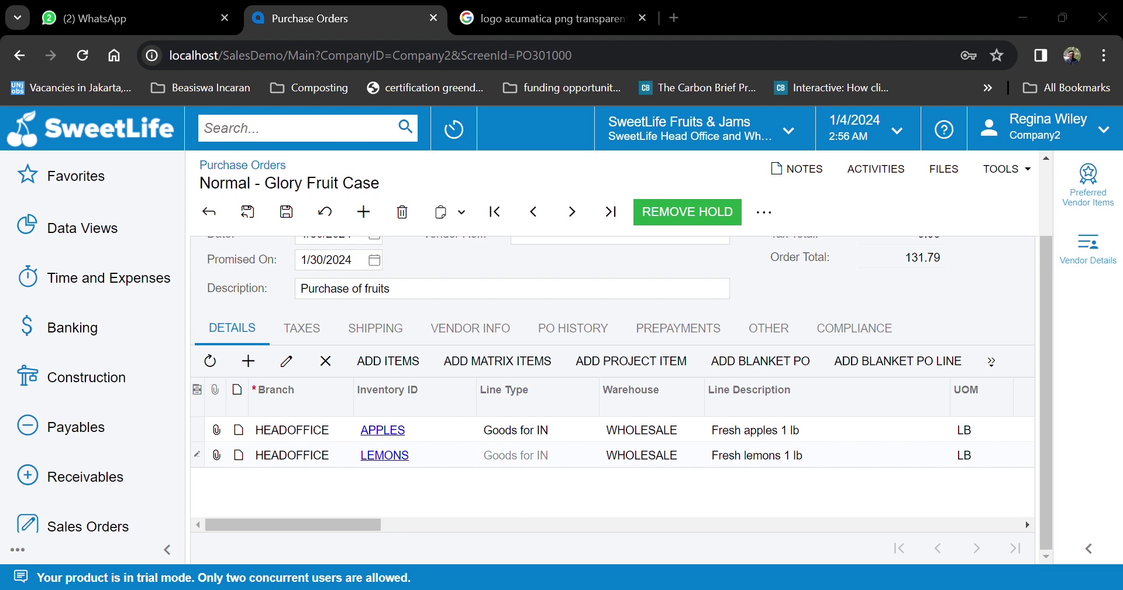
- Add a third purchase order line for branch HEADOFFICE with the inventory item ORANGES (Fresh oranges 1 lb)
{"action": "key", "text": "alt+Tab"}
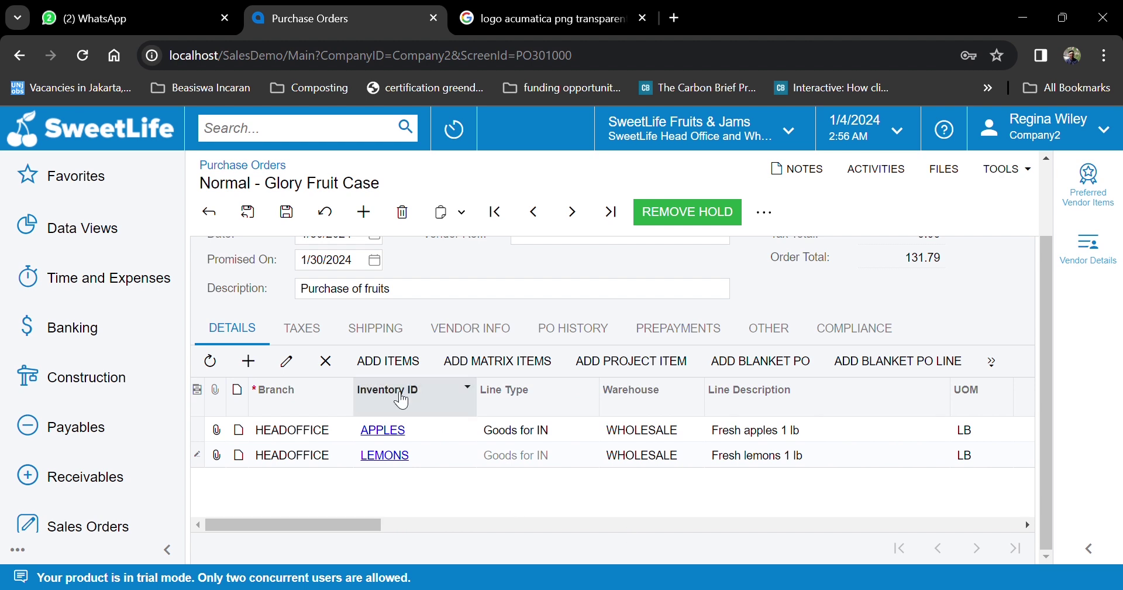
{"action": "left_click", "coordinate": [253, 369]}
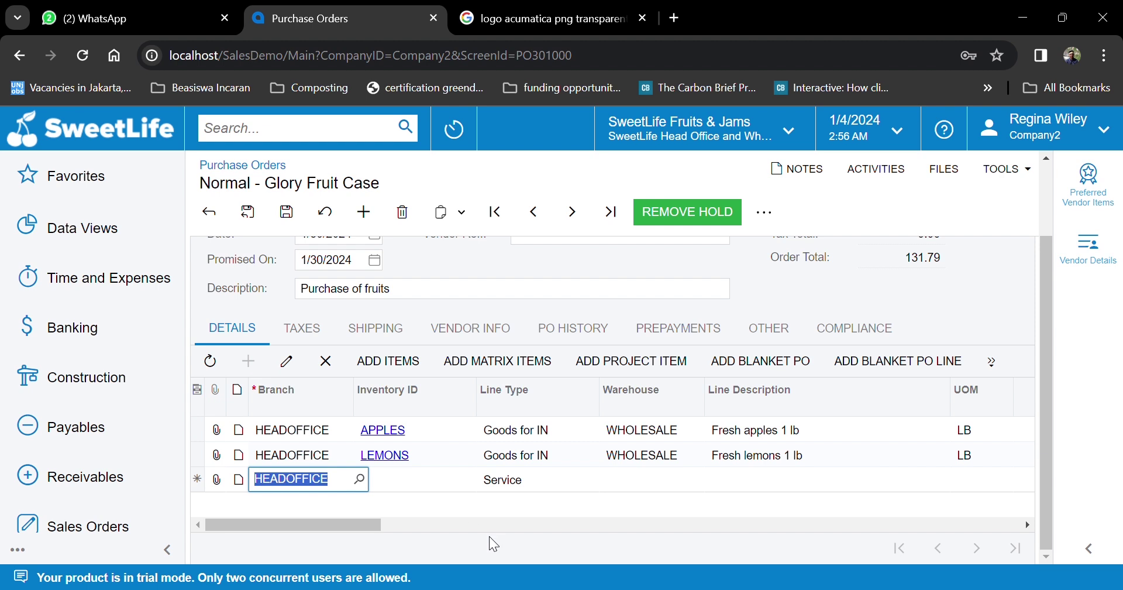
{"action": "left_click", "coordinate": [413, 483]}
{"action": "type", "text": "ORANGE"}
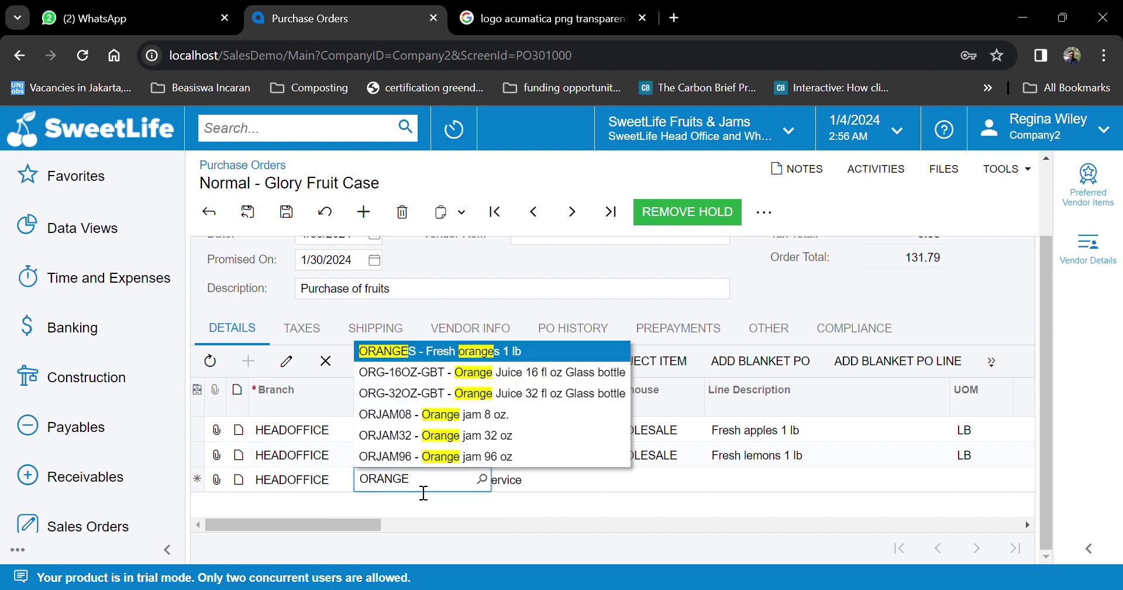
{"action": "left_click", "coordinate": [447, 356]}
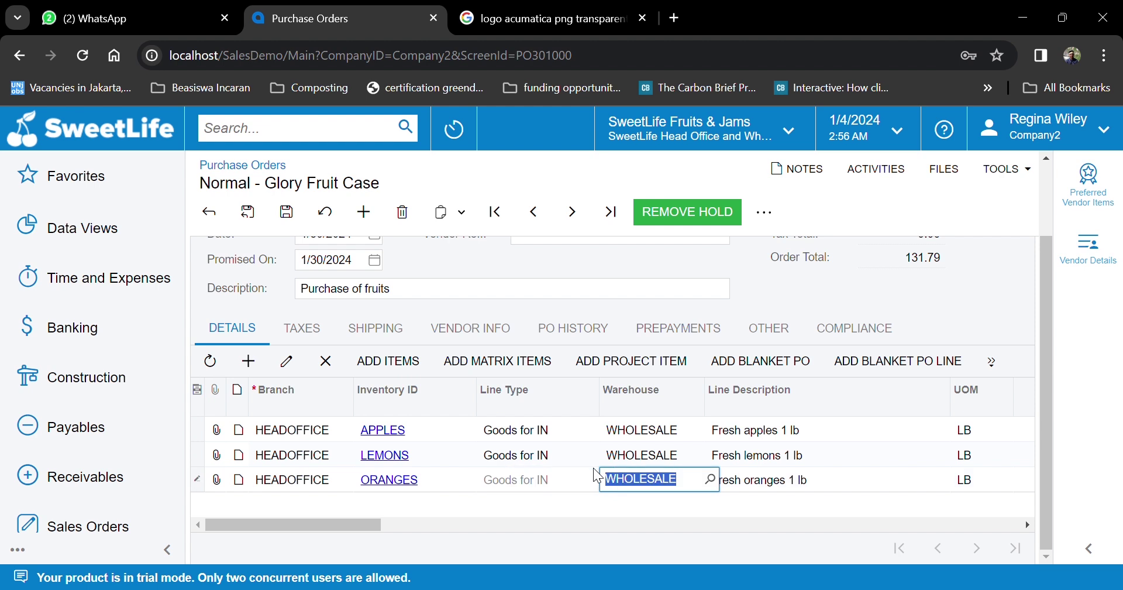
- Set the ORANGES line's order quantity to 200
{"action": "scroll", "coordinate": [704, 514], "scroll_direction": "right", "scroll_amount": 5}
{"action": "left_click", "coordinate": [625, 484]}
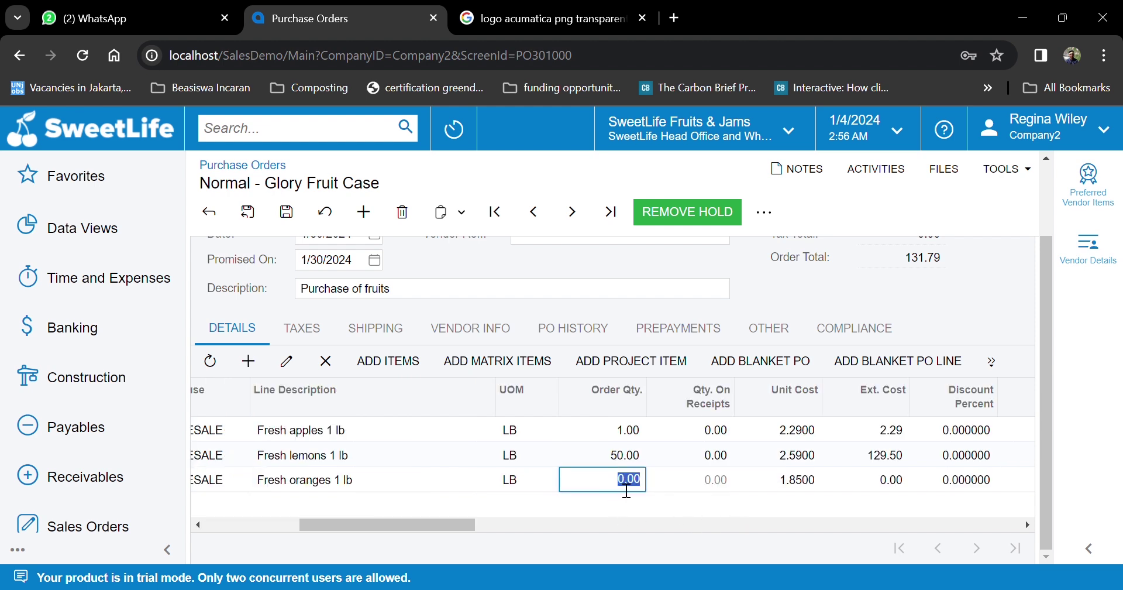
{"action": "type", "text": "200"}
{"action": "key", "text": "Tab"}
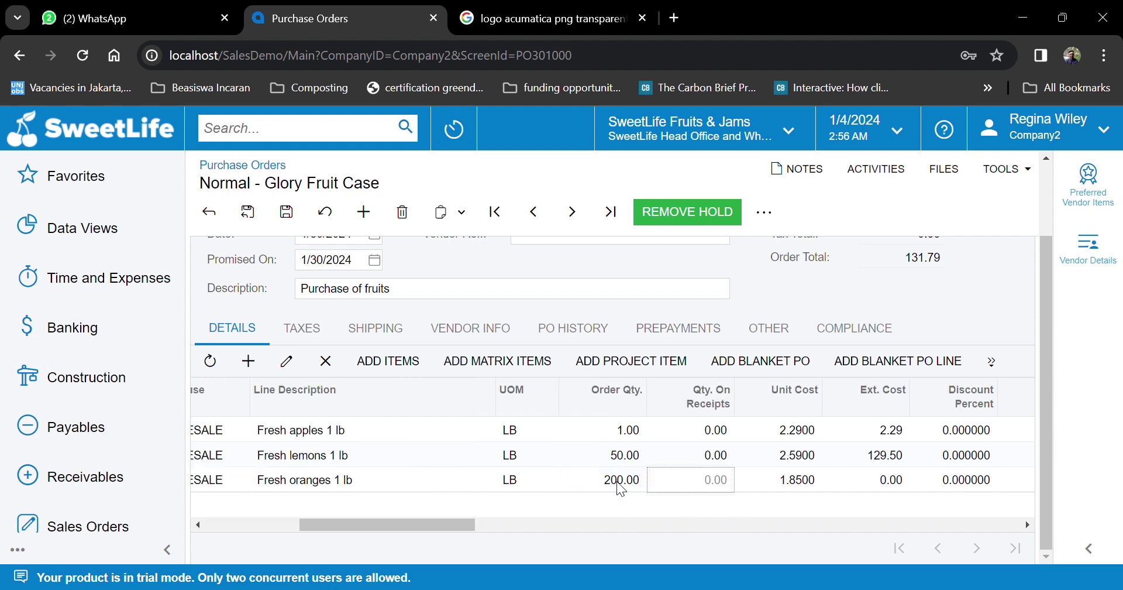
{"action": "left_click_drag", "start_coordinate": [466, 522], "coordinate": [505, 526]}
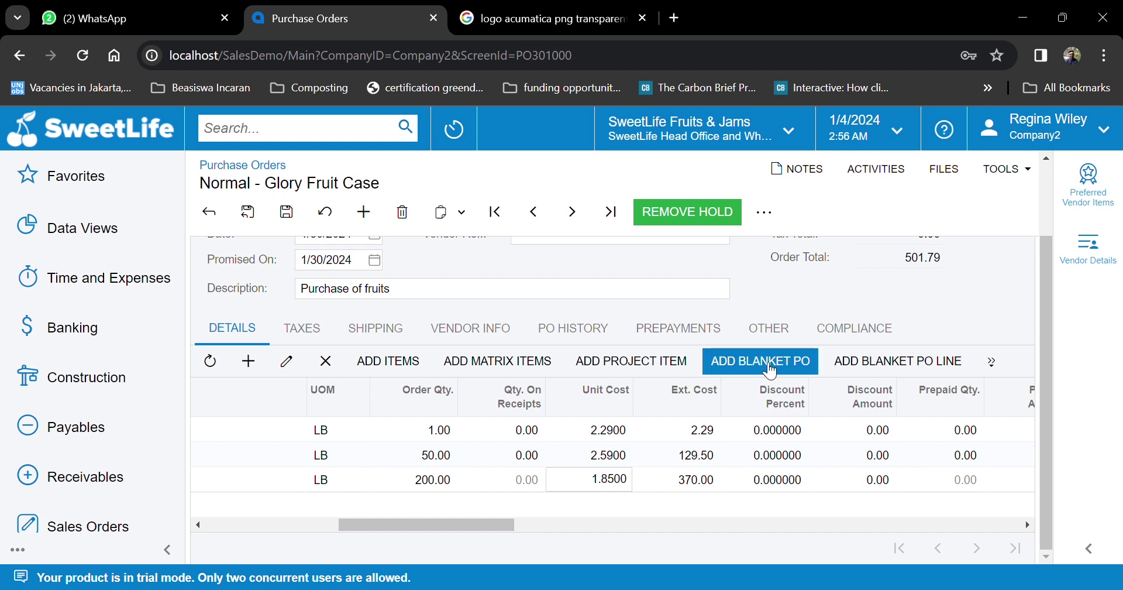
- Save the purchase order and remove its hold
{"action": "left_click", "coordinate": [286, 211]}
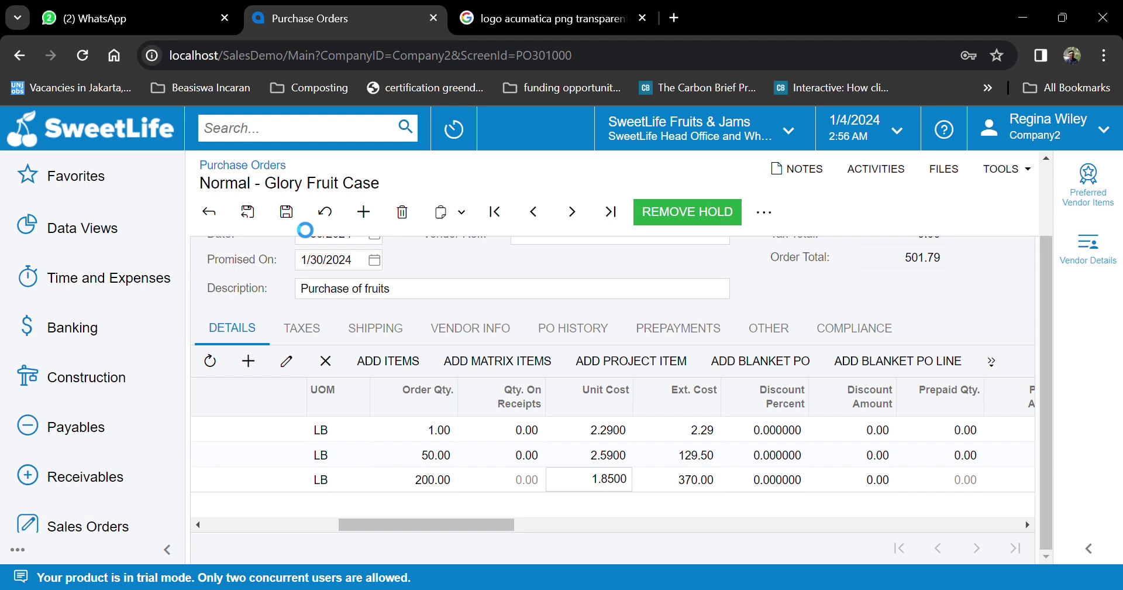
{"action": "left_click", "coordinate": [671, 216]}
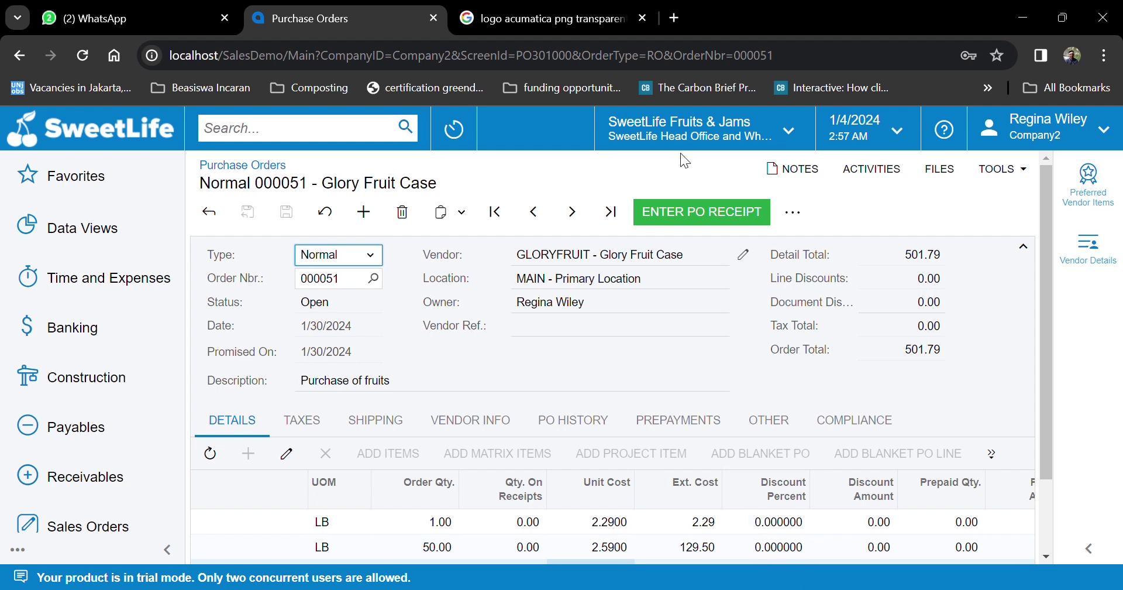
- Create a purchase receipt from the open purchase order and release it
{"action": "left_click", "coordinate": [691, 224]}
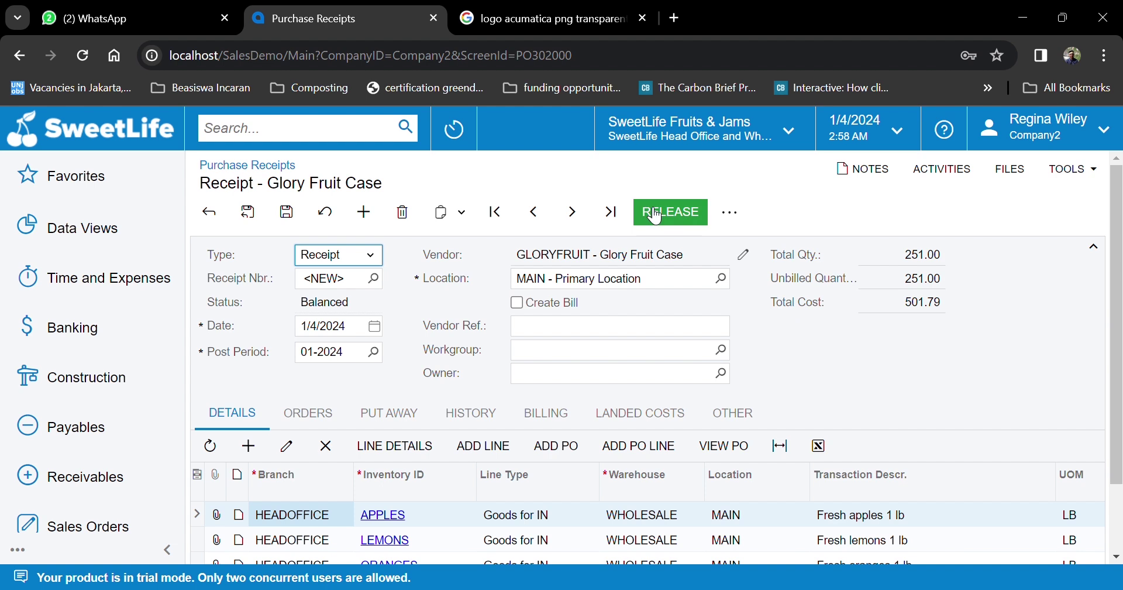
{"action": "left_click", "coordinate": [656, 217]}
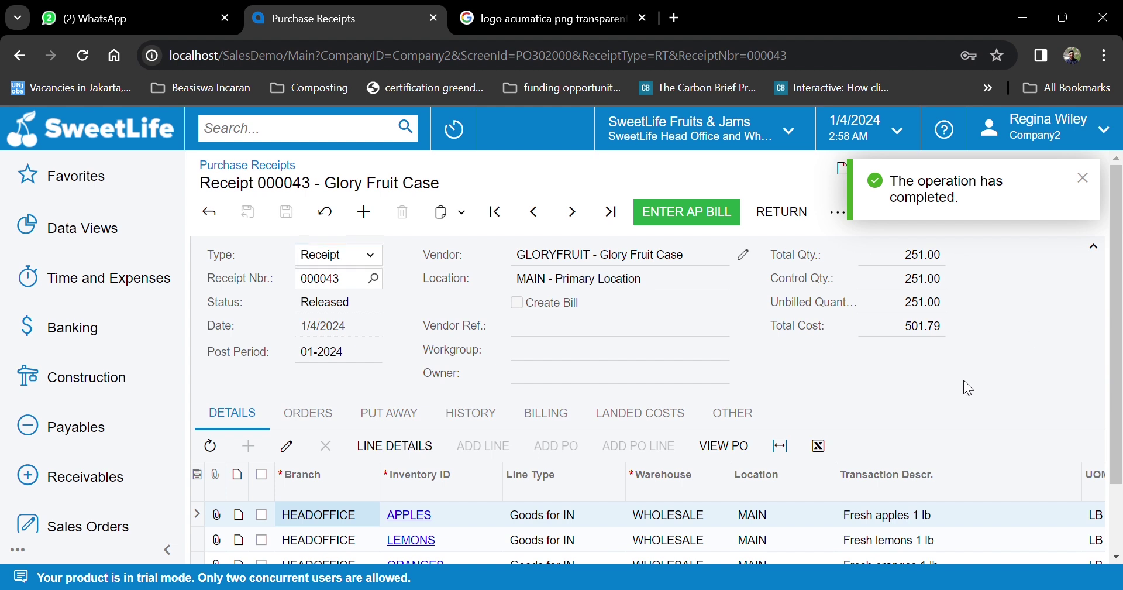
- Examine the inventory receipt linked to the released purchase receipt, and close its window
{"action": "left_click", "coordinate": [743, 415]}
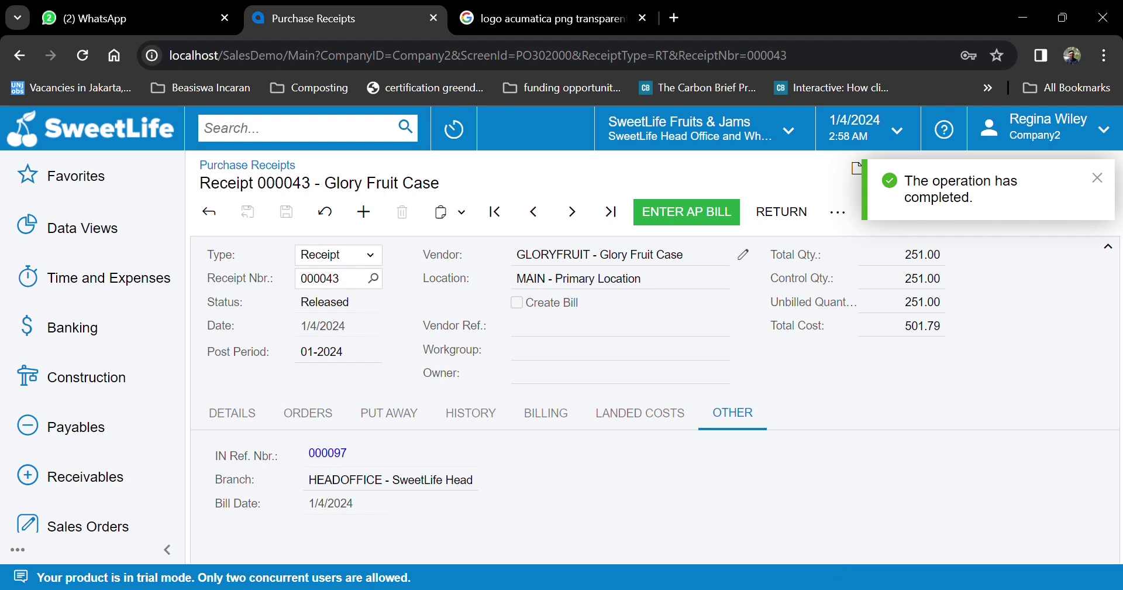
{"action": "left_click", "coordinate": [337, 456]}
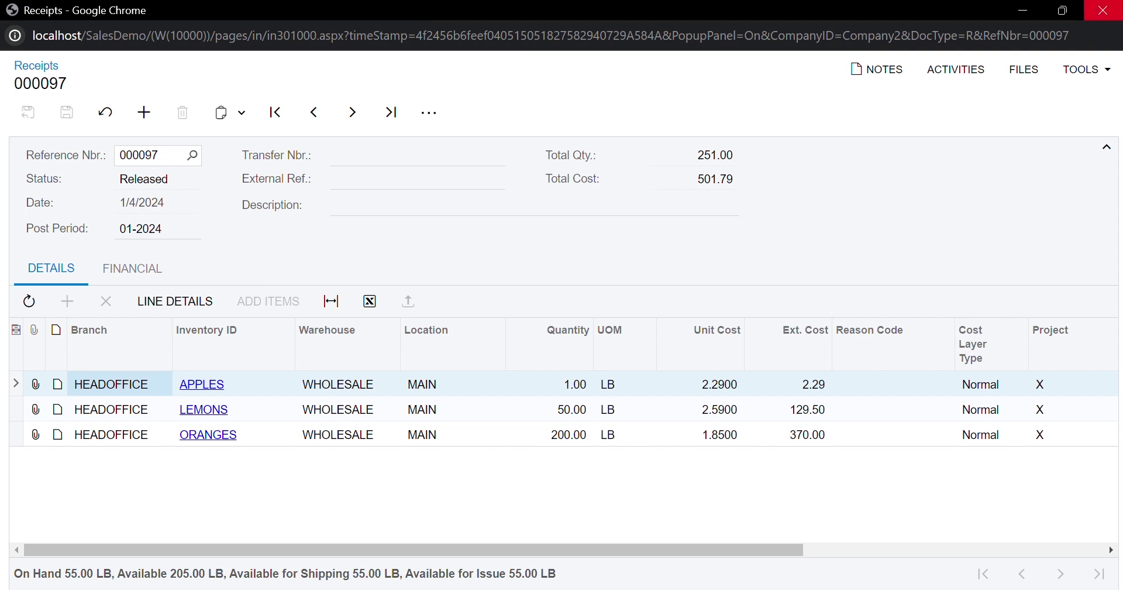
{"action": "left_click", "coordinate": [1120, 7]}
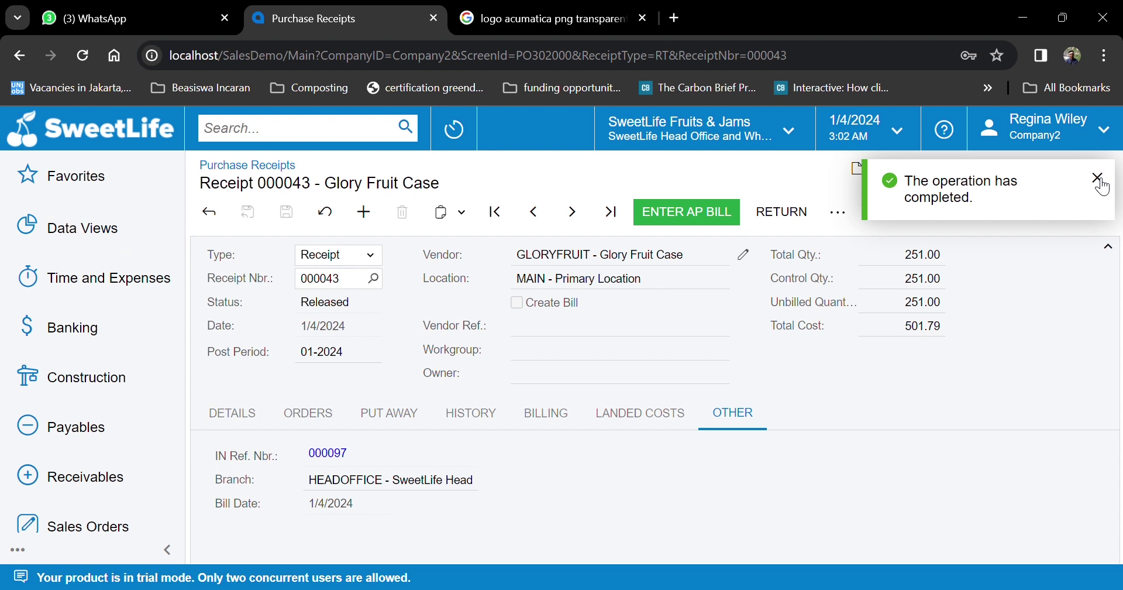
{"action": "left_click", "coordinate": [1095, 172]}
- Search for the screen ID IN615500 and open the Inventory Valuation report
{"action": "left_click", "coordinate": [134, 138]}
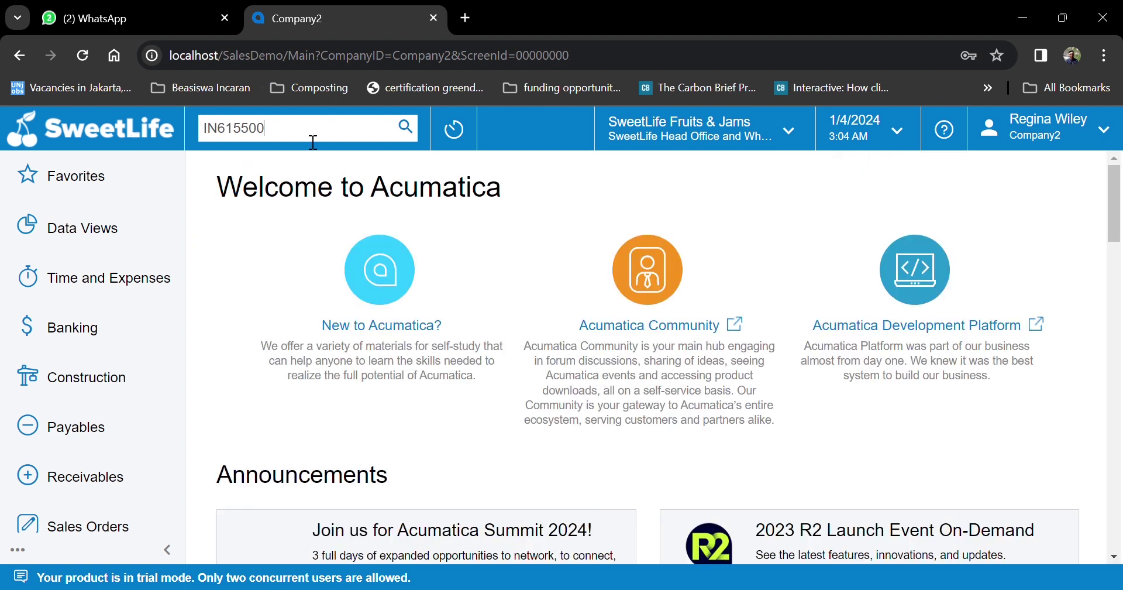
{"action": "key", "text": "Return"}
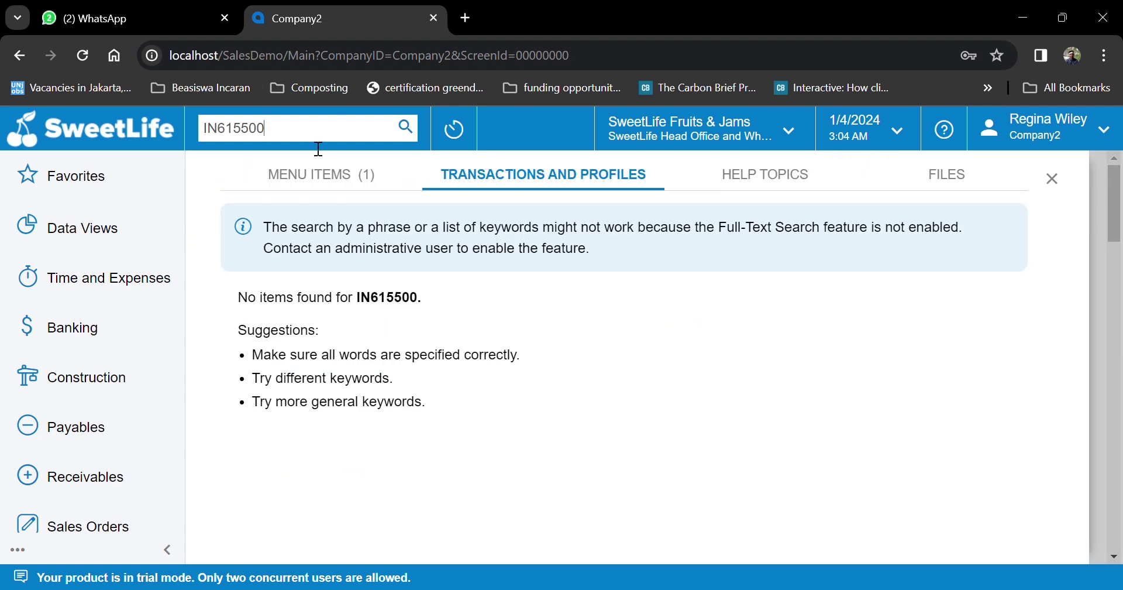
{"action": "left_click", "coordinate": [339, 175]}
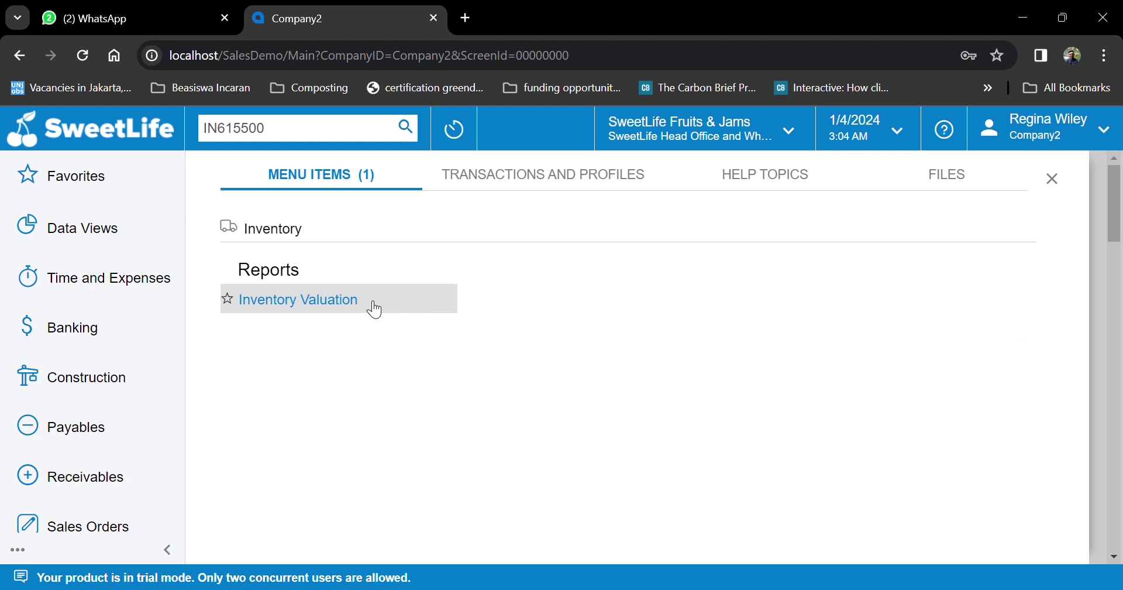
{"action": "left_click", "coordinate": [329, 310]}
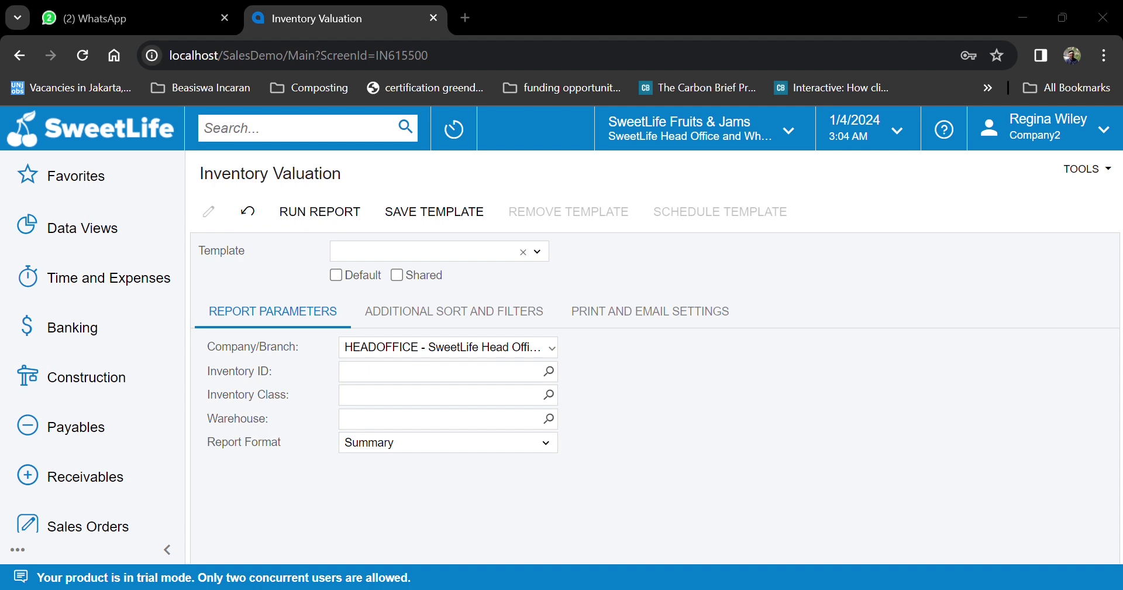
- Run the Inventory Valuation report in Summary format for the WHOLESALE warehouse
{"action": "left_click", "coordinate": [549, 419]}
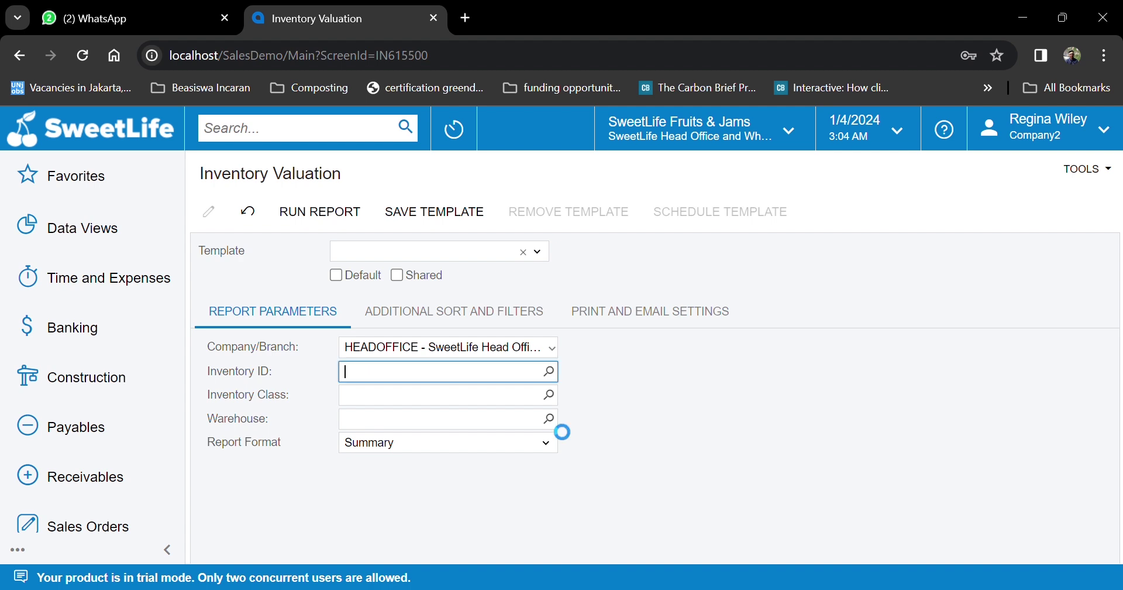
{"action": "left_click", "coordinate": [408, 292]}
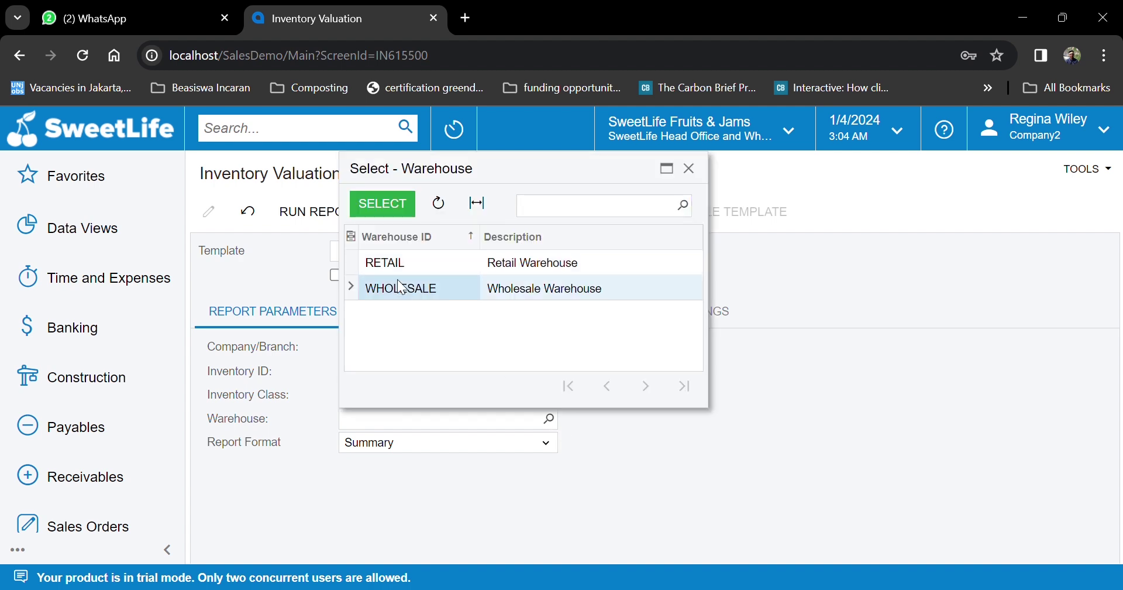
{"action": "left_click", "coordinate": [384, 204]}
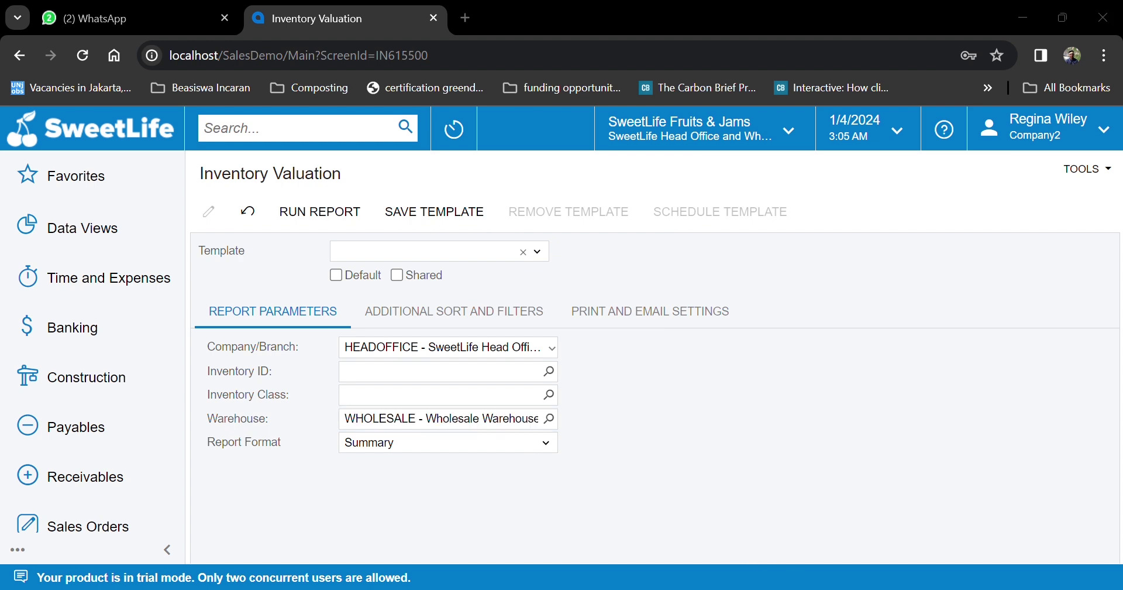
{"action": "left_click", "coordinate": [380, 418]}
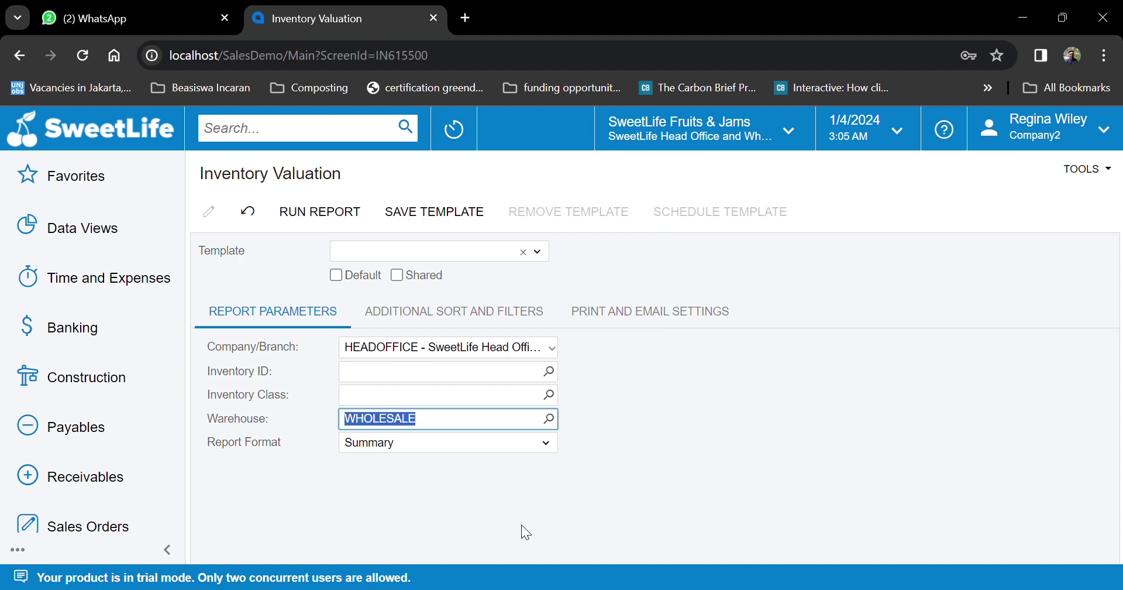
{"action": "left_click", "coordinate": [308, 214]}
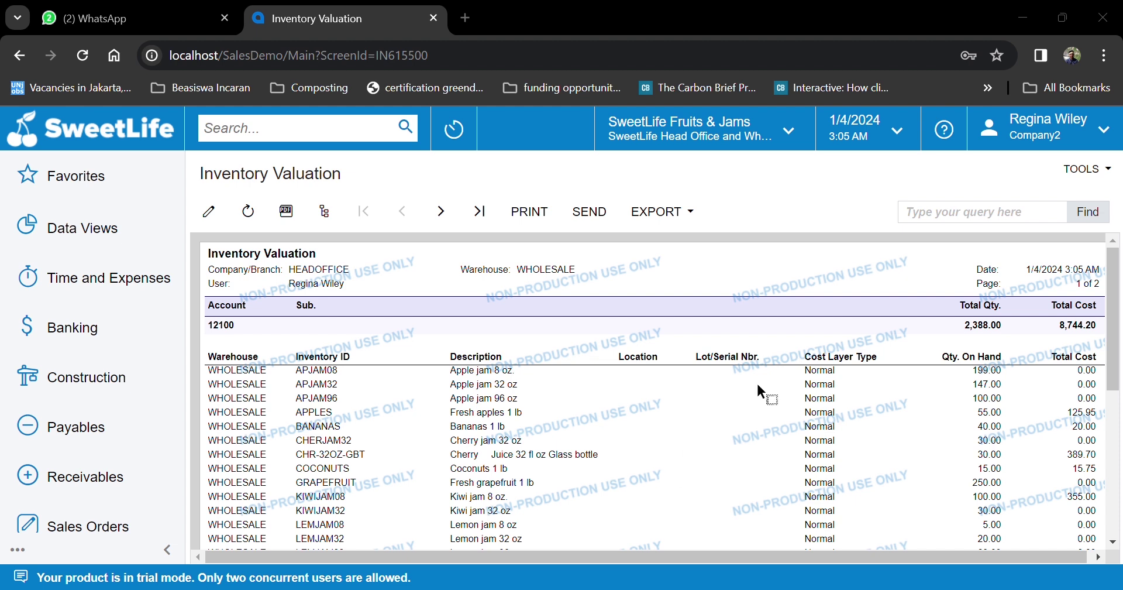
- Examine the on-hand quantities of APPLES, LEMONS and ORANGES in the Inventory Valuation report
{"action": "scroll", "coordinate": [828, 426], "scroll_direction": "down", "scroll_amount": 2}
{"action": "scroll", "coordinate": [828, 426], "scroll_direction": "up", "scroll_amount": 1}
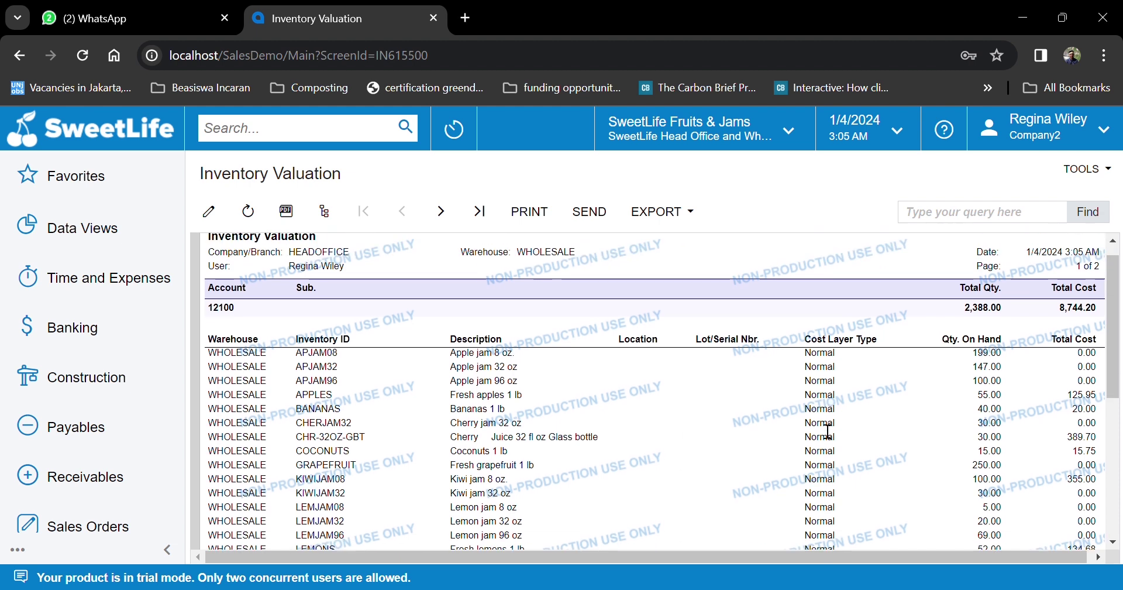
{"action": "scroll", "coordinate": [828, 432], "scroll_direction": "up", "scroll_amount": 1}
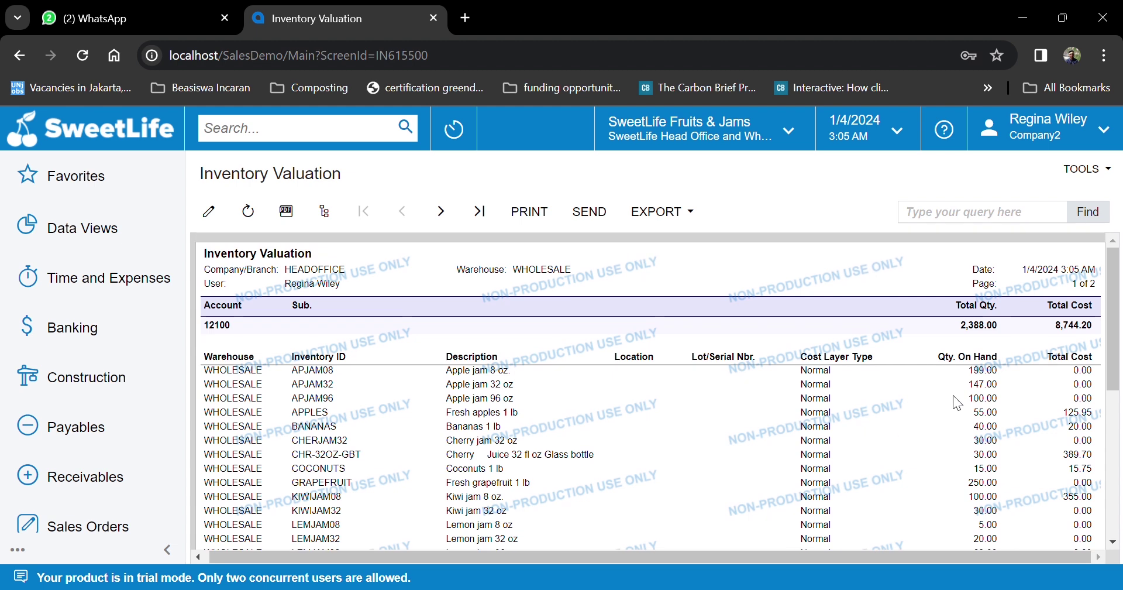
{"action": "scroll", "coordinate": [930, 451], "scroll_direction": "down", "scroll_amount": 1}
{"action": "left_click_drag", "start_coordinate": [329, 375], "coordinate": [304, 386]}
{"action": "scroll", "coordinate": [387, 381], "scroll_direction": "down", "scroll_amount": 3}
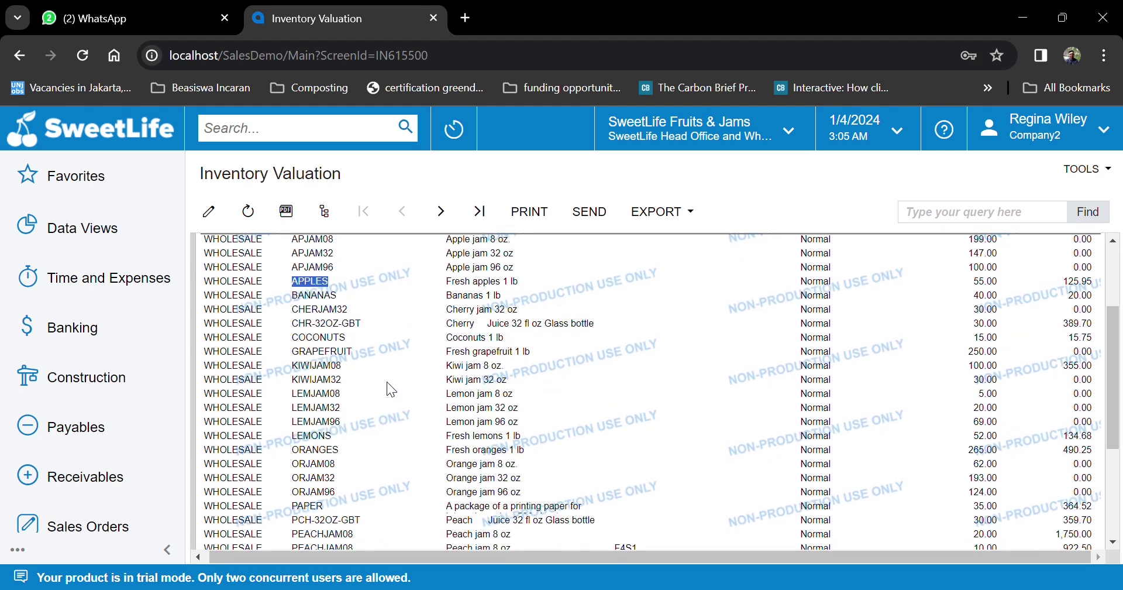
{"action": "left_click_drag", "start_coordinate": [331, 436], "coordinate": [292, 449]}
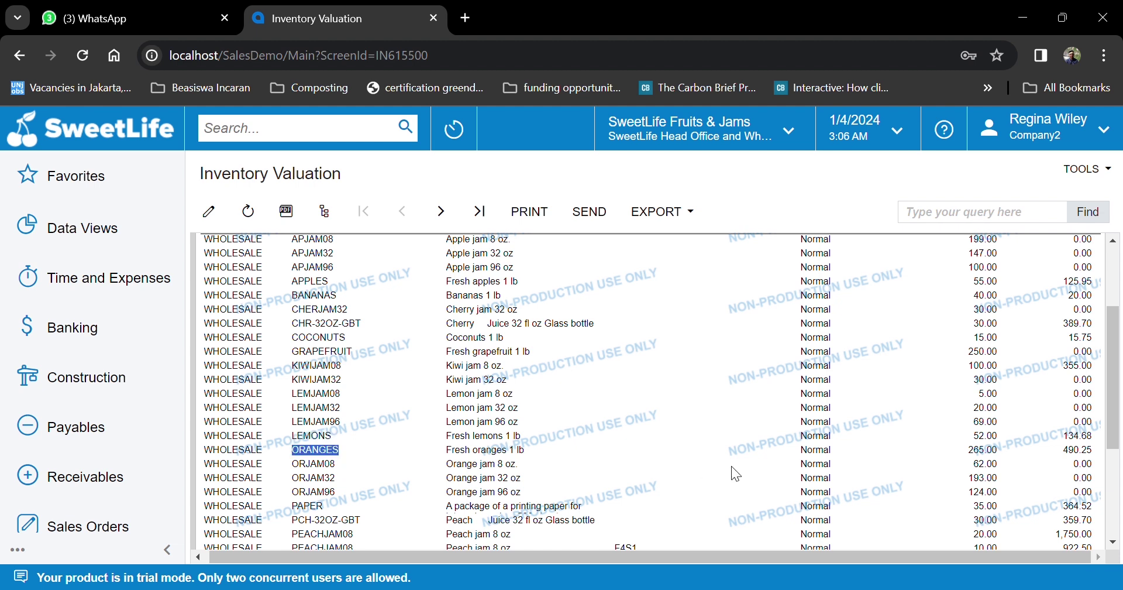
{"action": "double_click", "coordinate": [989, 449]}
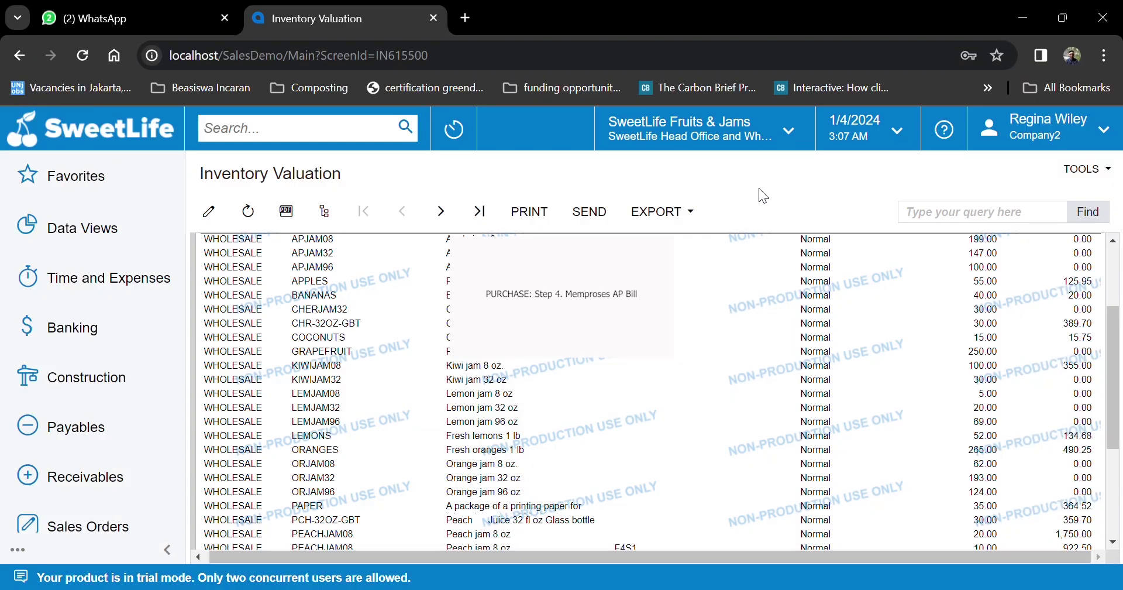
- Find the Purchase Receipts screen by its ID PO302000 and open the GLORYFRUIT receipt dated 1/4/2024
{"action": "left_click", "coordinate": [109, 135]}
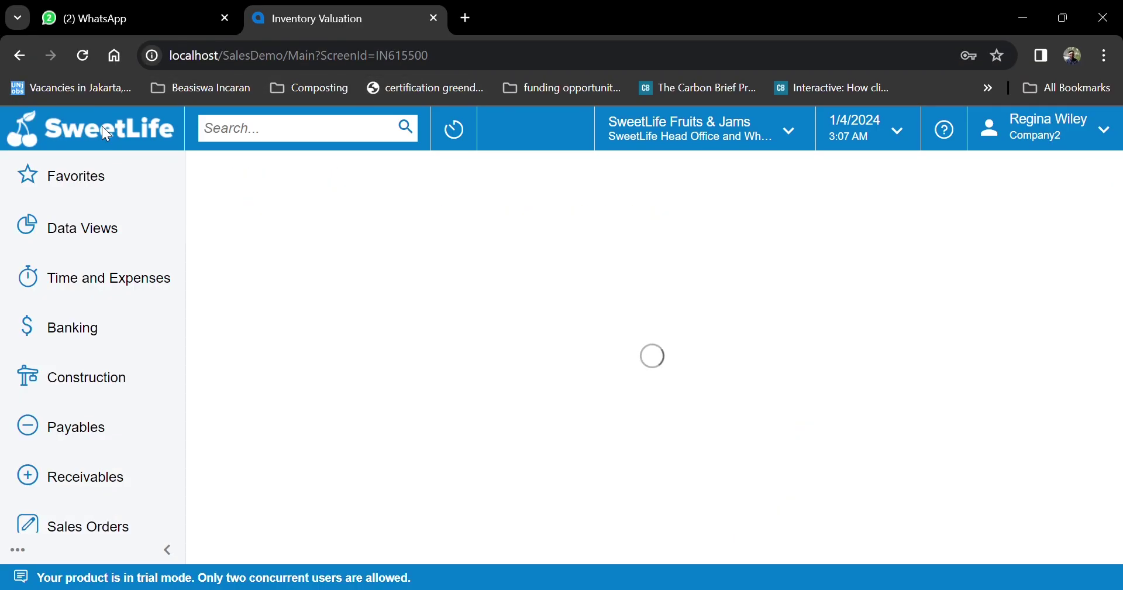
{"action": "left_click", "coordinate": [253, 130]}
{"action": "type", "text": "PO302000"}
{"action": "key", "text": "Return"}
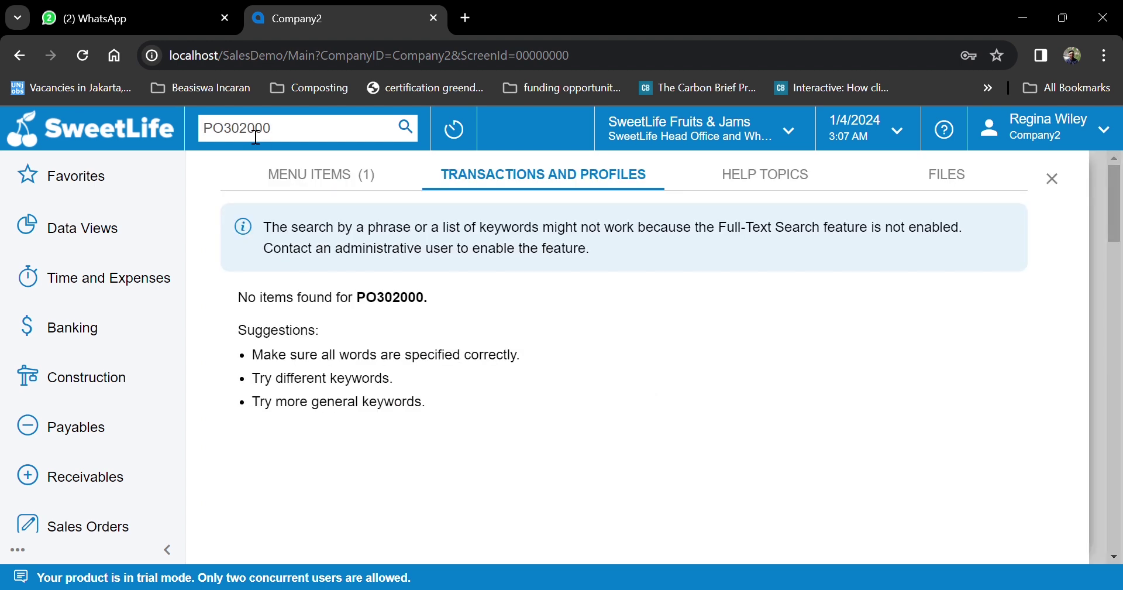
{"action": "left_click", "coordinate": [325, 172]}
{"action": "left_click", "coordinate": [309, 313]}
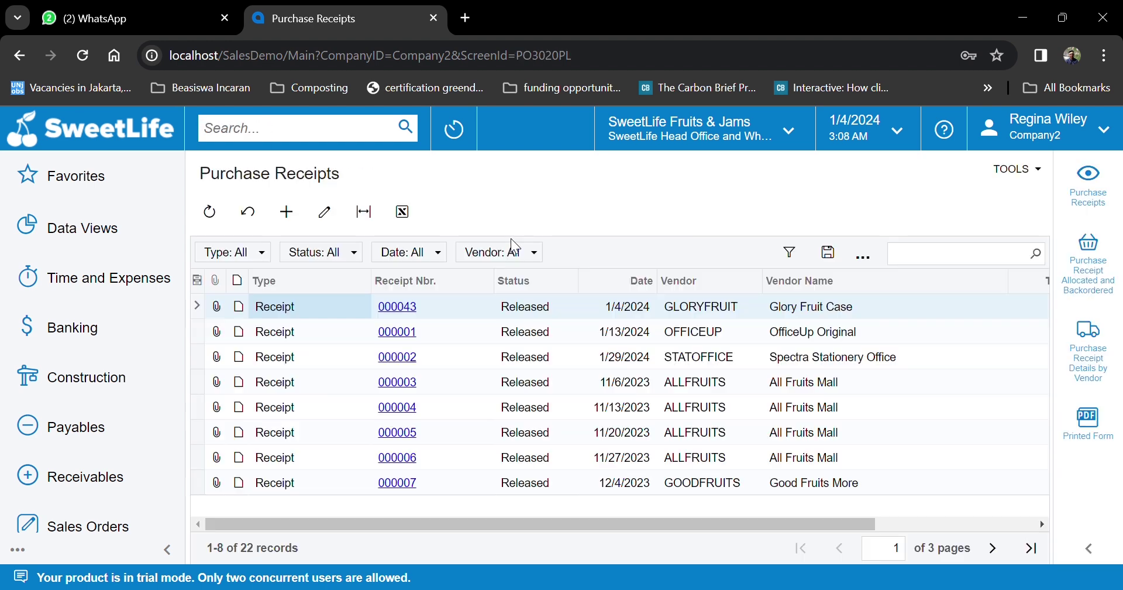
{"action": "left_click", "coordinate": [414, 314]}
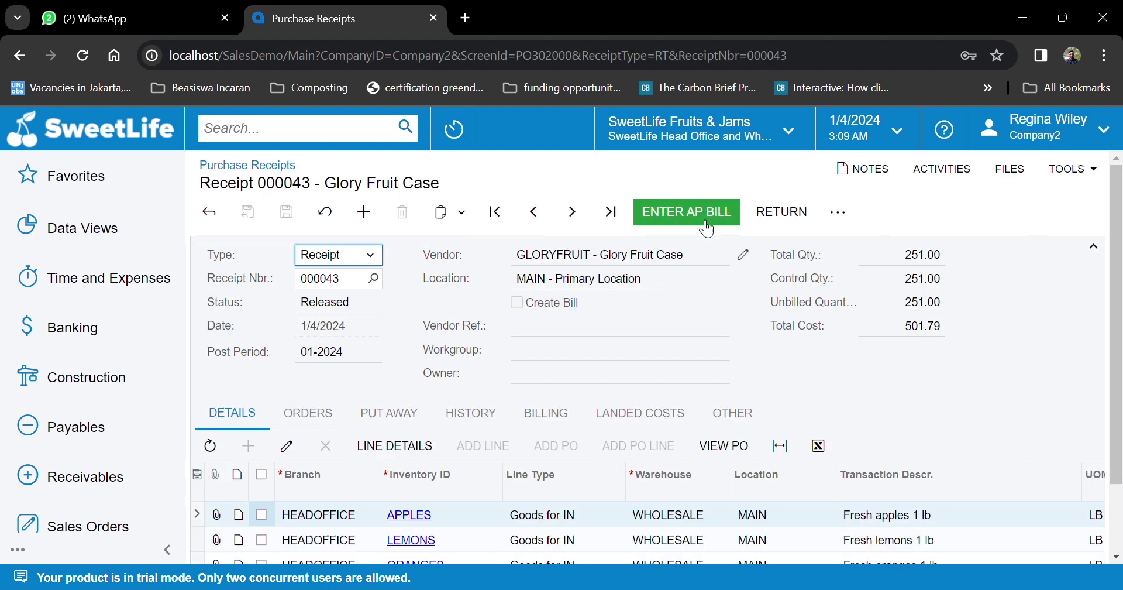
- Create an AP bill from the Glory Fruit Case receipt, save it, and remove its hold
{"action": "left_click", "coordinate": [688, 212]}
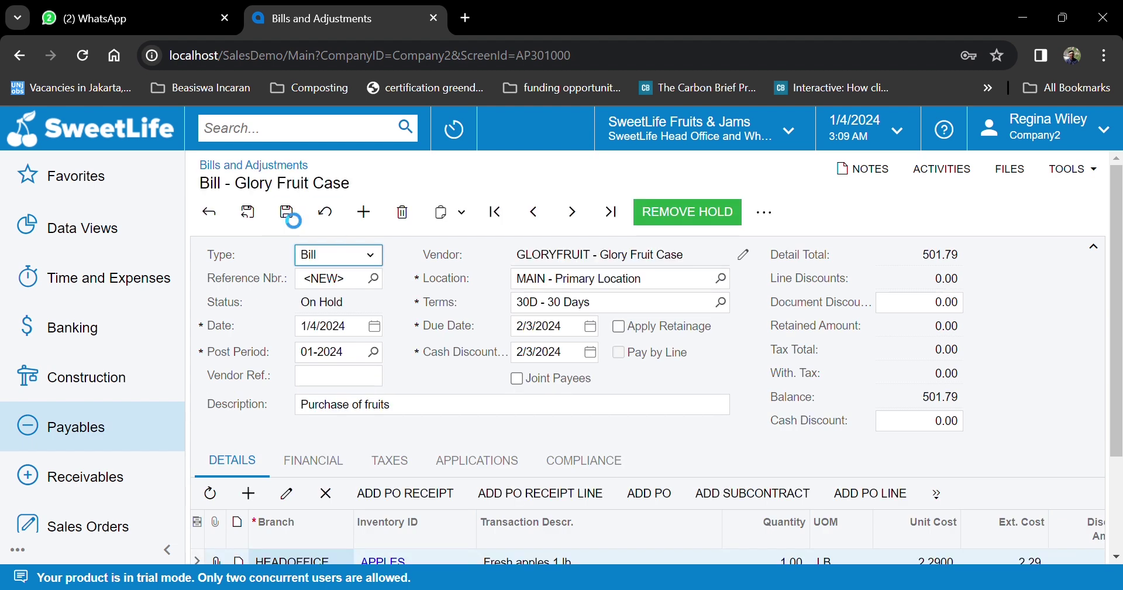
{"action": "key", "text": "ctrl+s"}
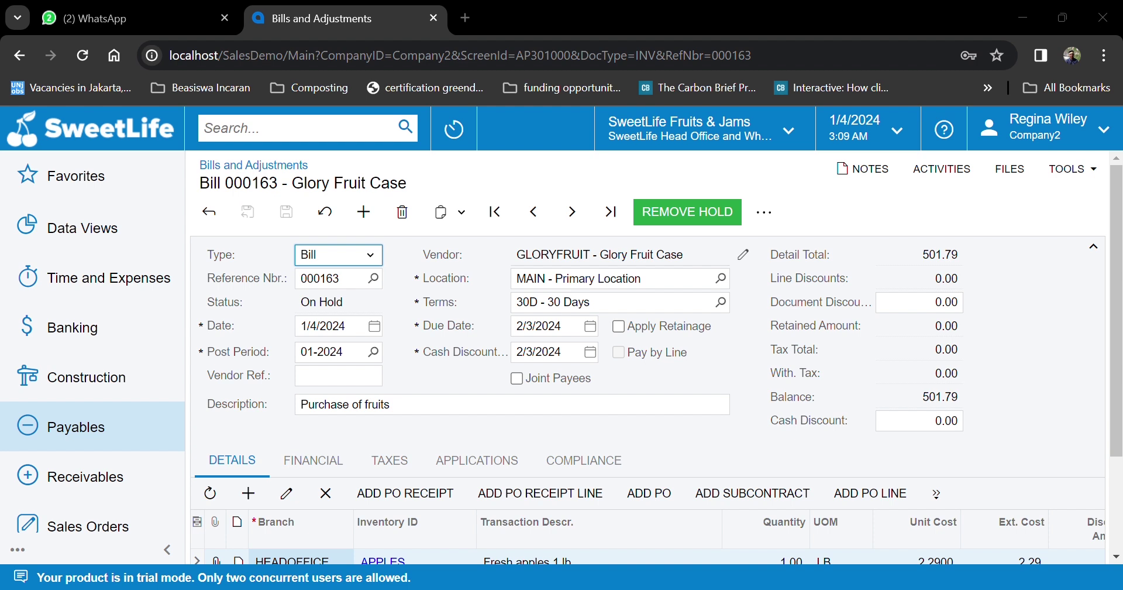
{"action": "left_click", "coordinate": [702, 225]}
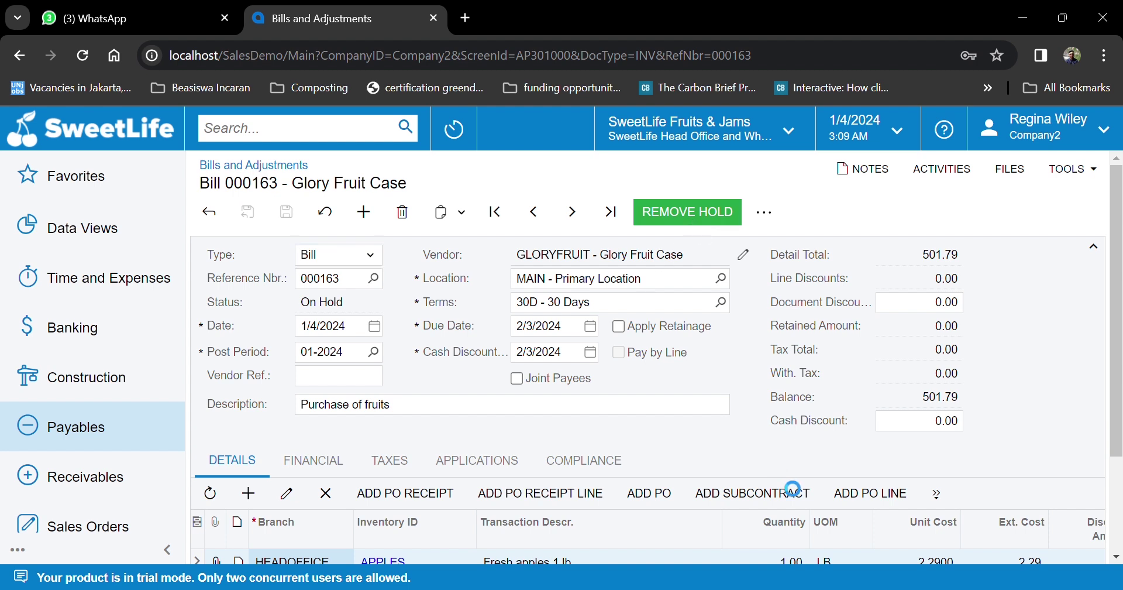